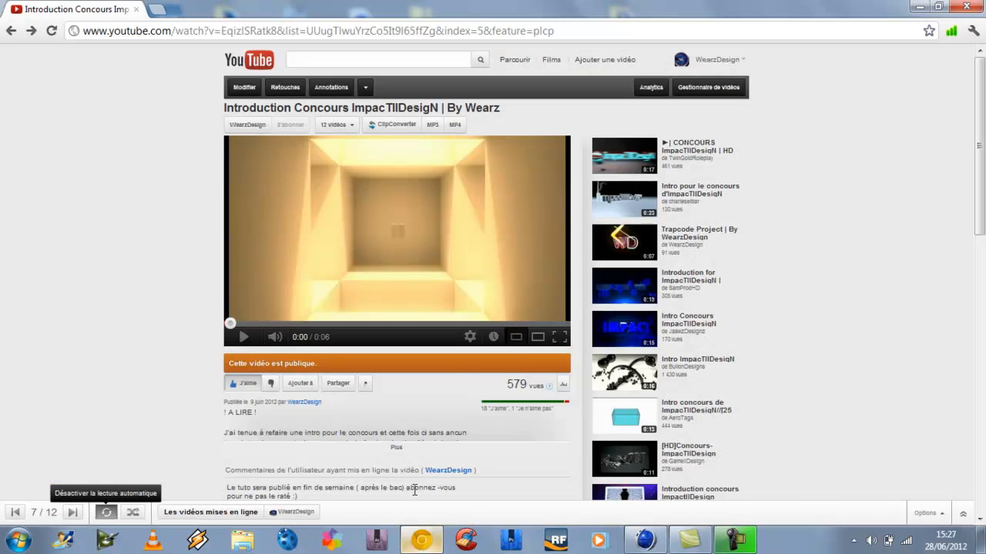
Step: Preview the ImpacTIIDesigN contest intro video on YouTube, minimise the browser, and switch to CINEMA 4D
click(326, 283)
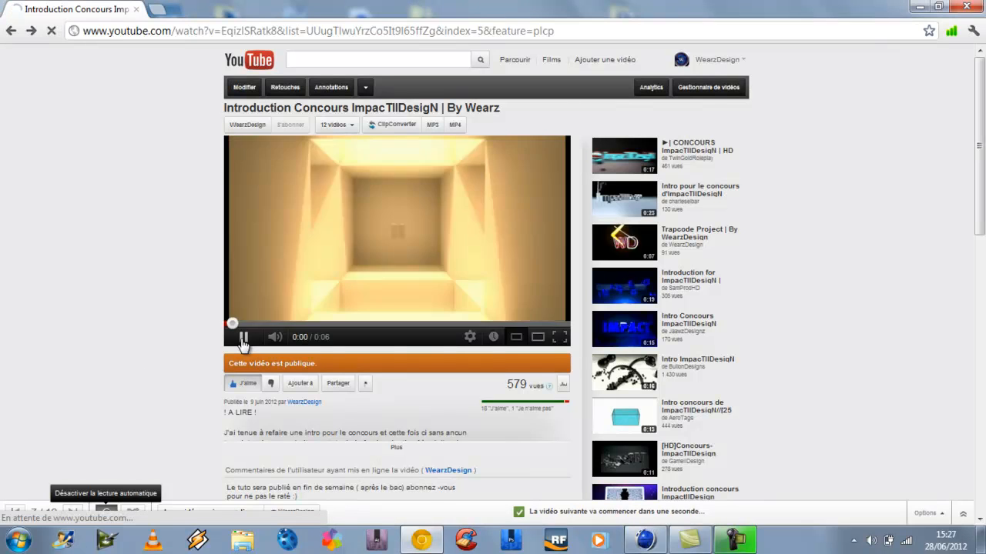
click(11, 33)
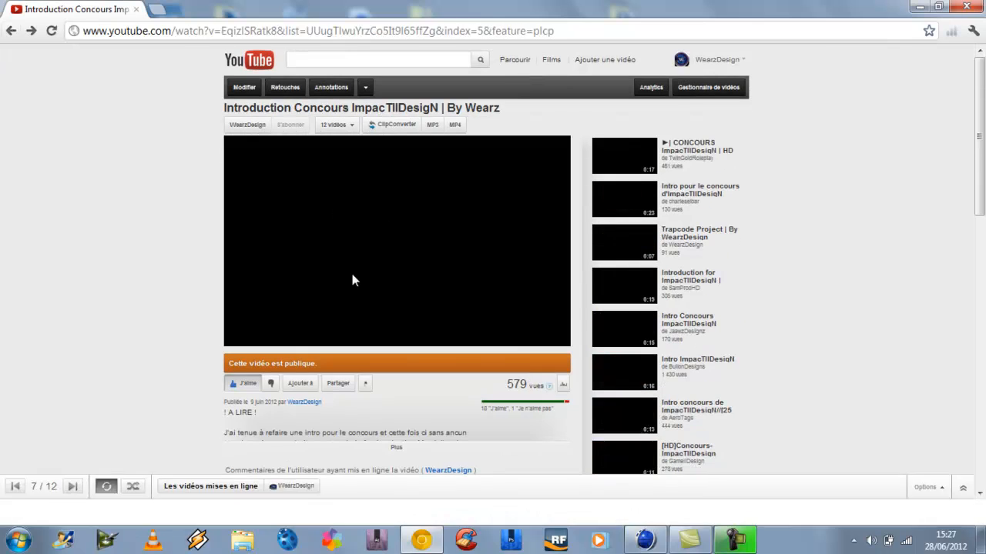
click(444, 260)
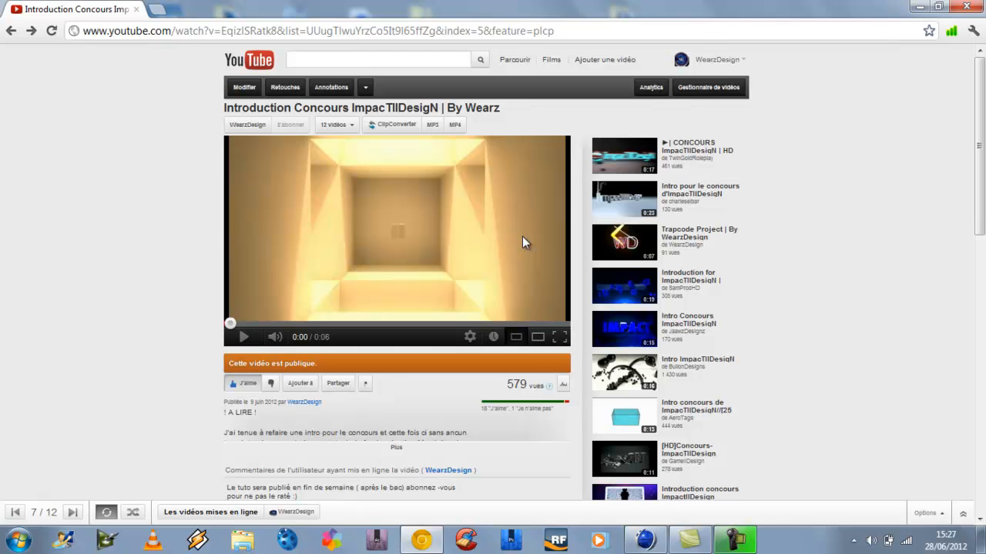
mouse_move(980, 122)
mouse_down()
mouse_move(980, 333)
mouse_move(981, 113)
mouse_up()
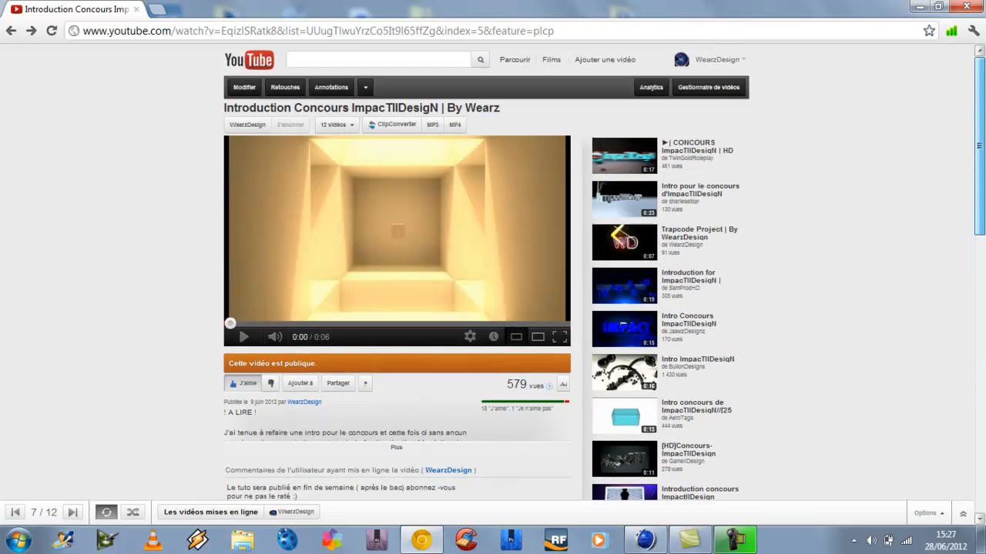
click(916, 7)
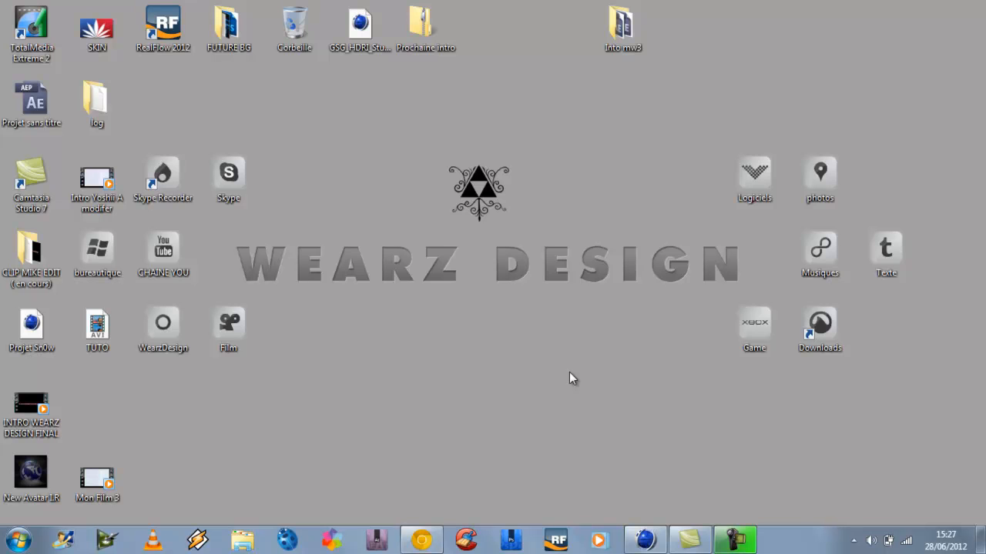
drag(203, 227, 519, 264)
click(644, 538)
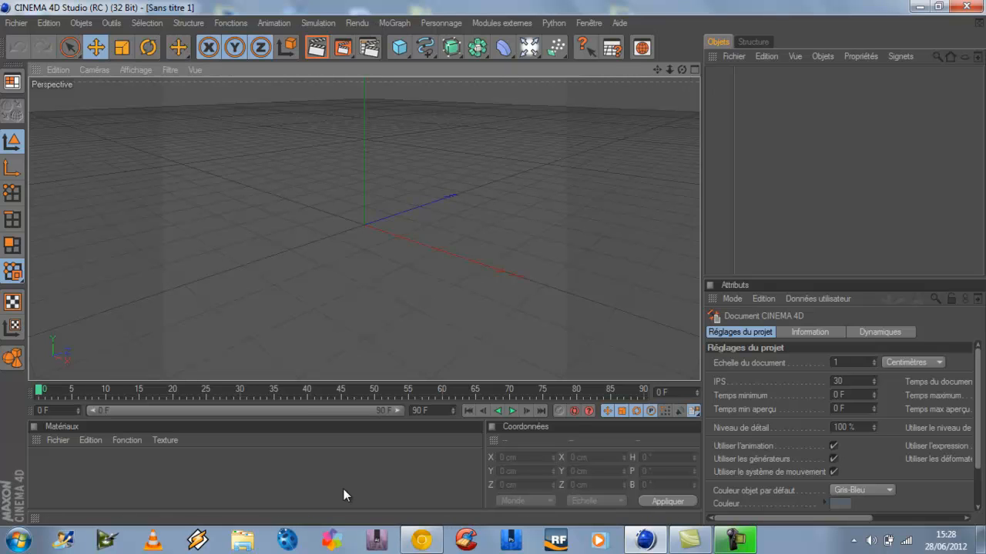
Step: Switch to the browser, play the intro video up to its IMPACT II DESIGN title, pause it, and return to CINEMA 4D
click(421, 539)
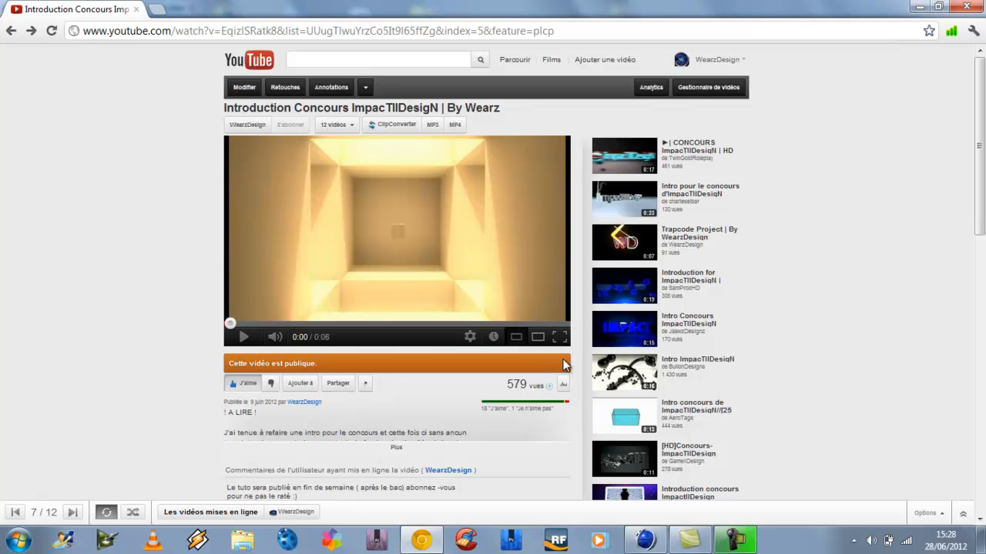
mouse_move(424, 540)
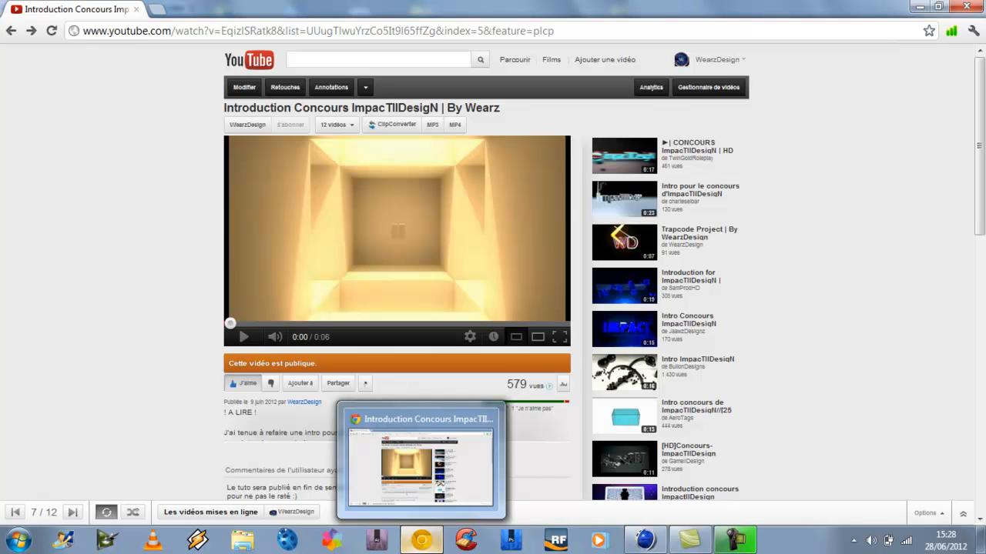
click(244, 337)
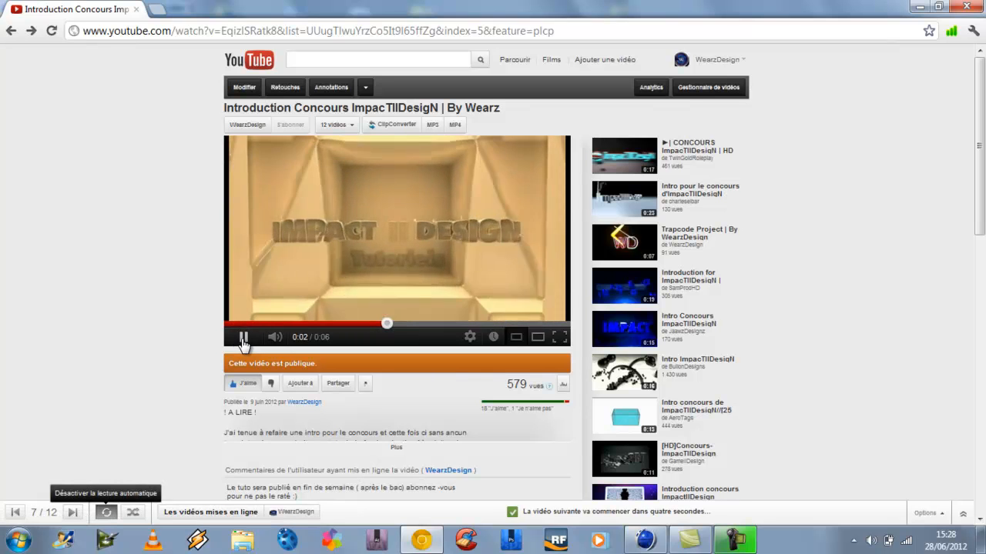
click(243, 338)
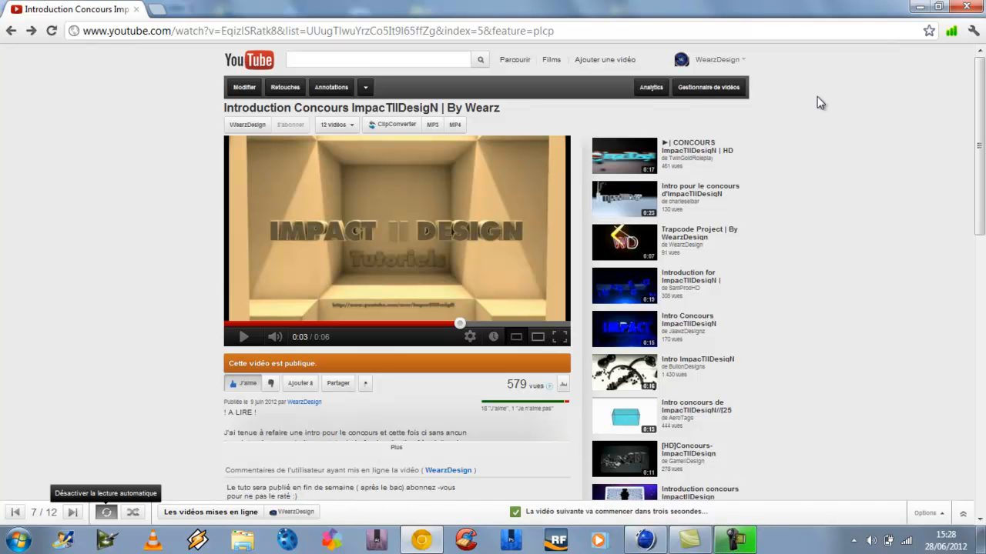
click(917, 6)
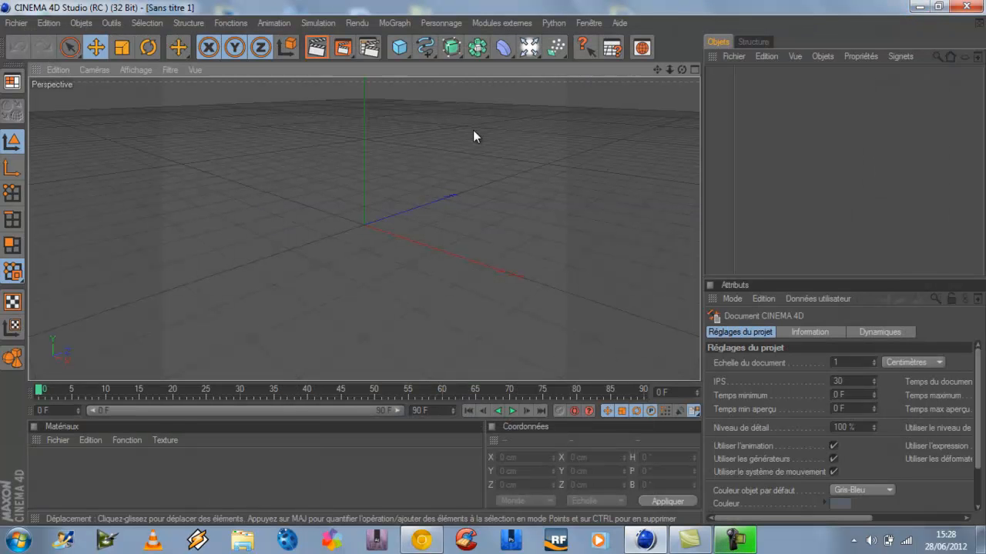
Step: Add a cube primitive to the empty scene and convert it to an editable polygon object
drag(680, 69, 596, 46)
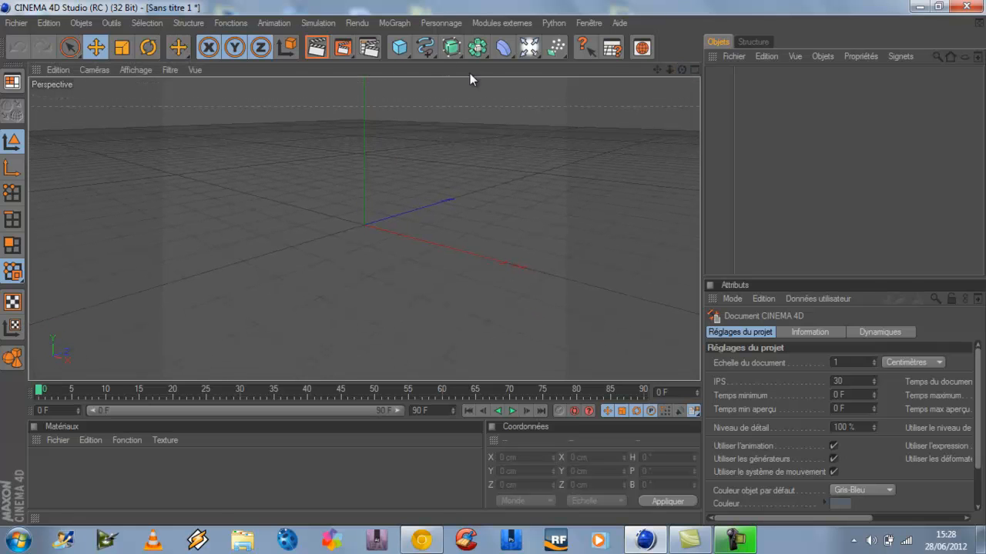
click(400, 48)
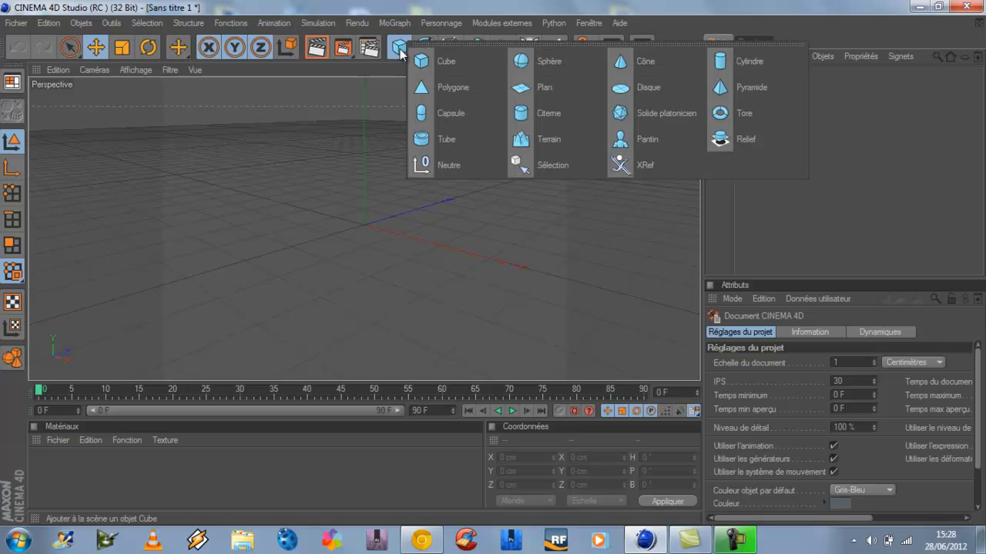
click(400, 48)
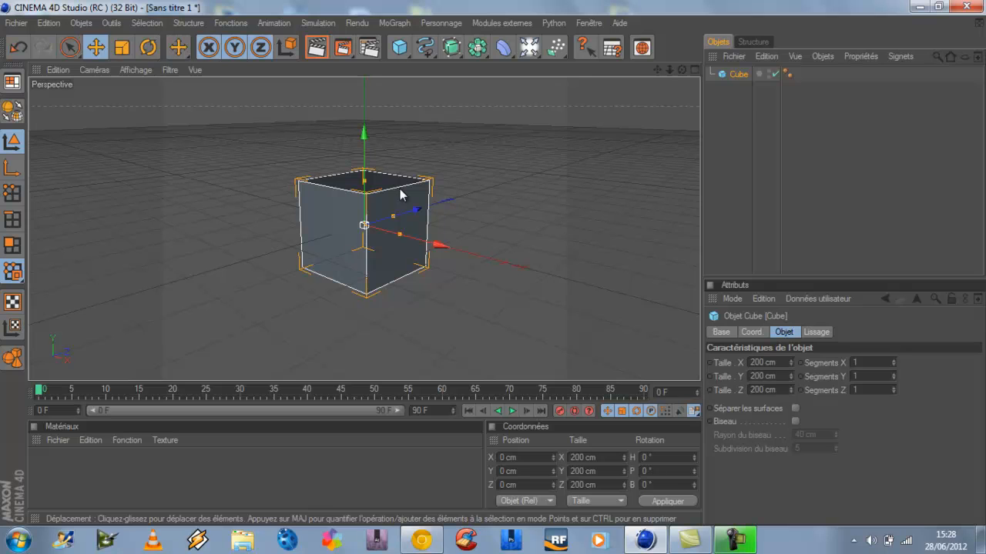
click(12, 114)
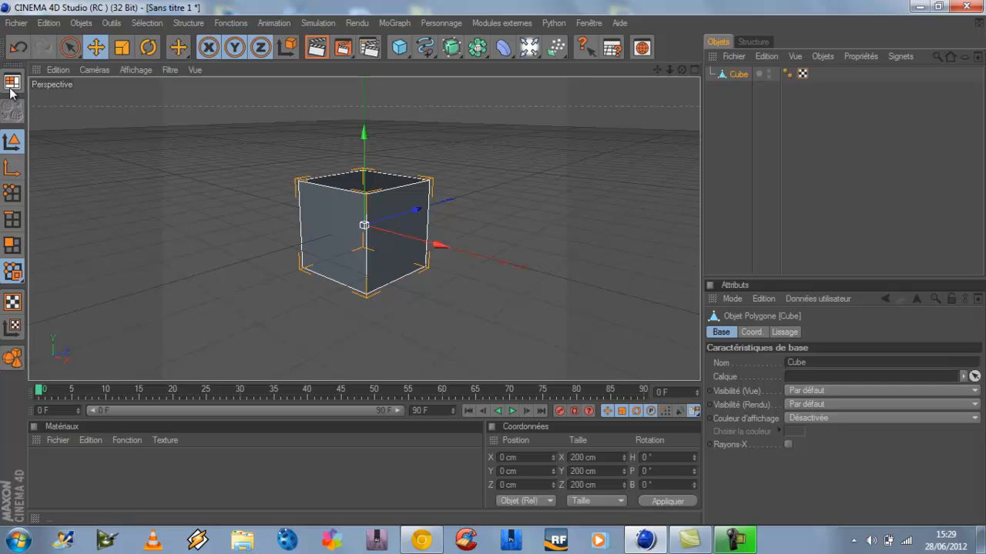
Step: Select all polygons of the cube and extrude them outward with an offset of 200 cm
click(11, 245)
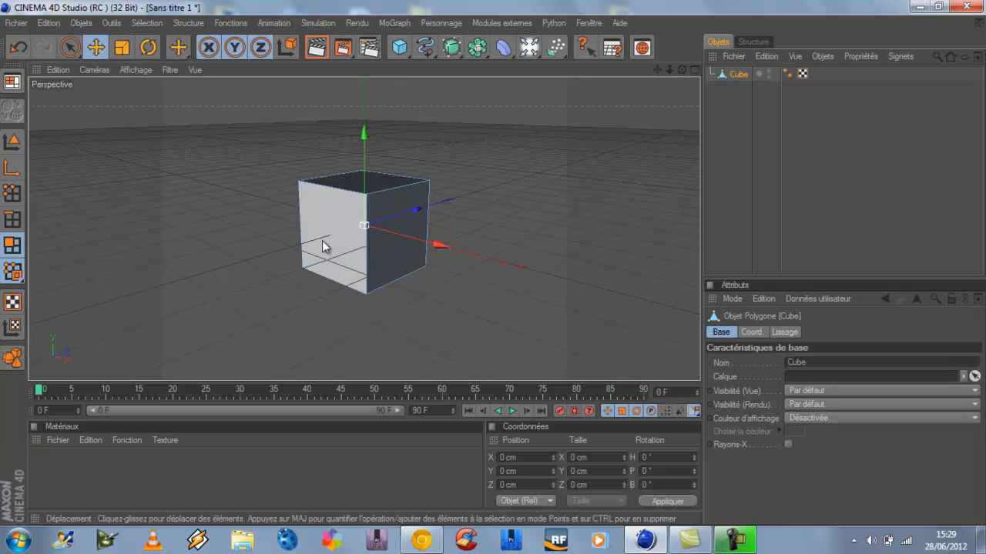
key(ctrl+a)
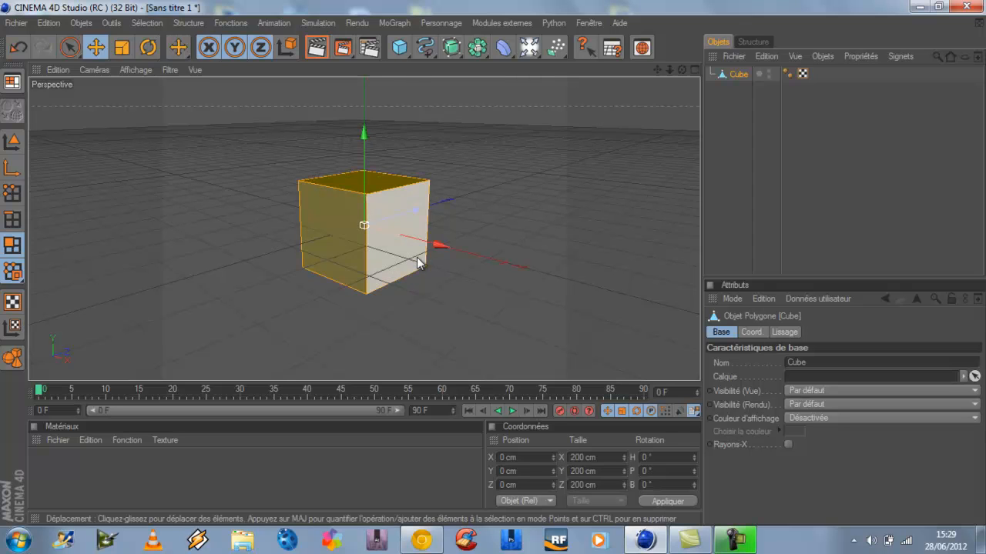
right_click(398, 222)
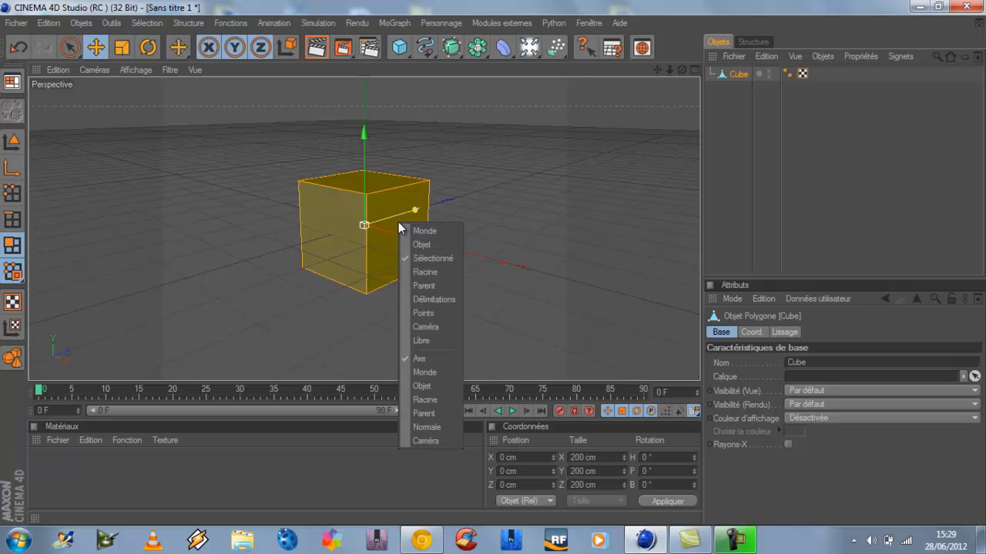
click(482, 175)
right_click(482, 175)
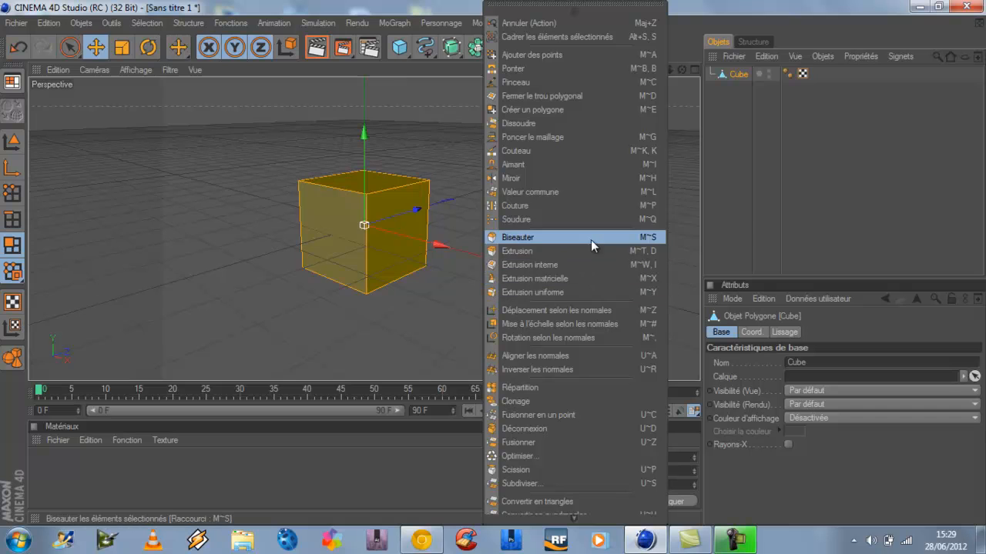
click(546, 251)
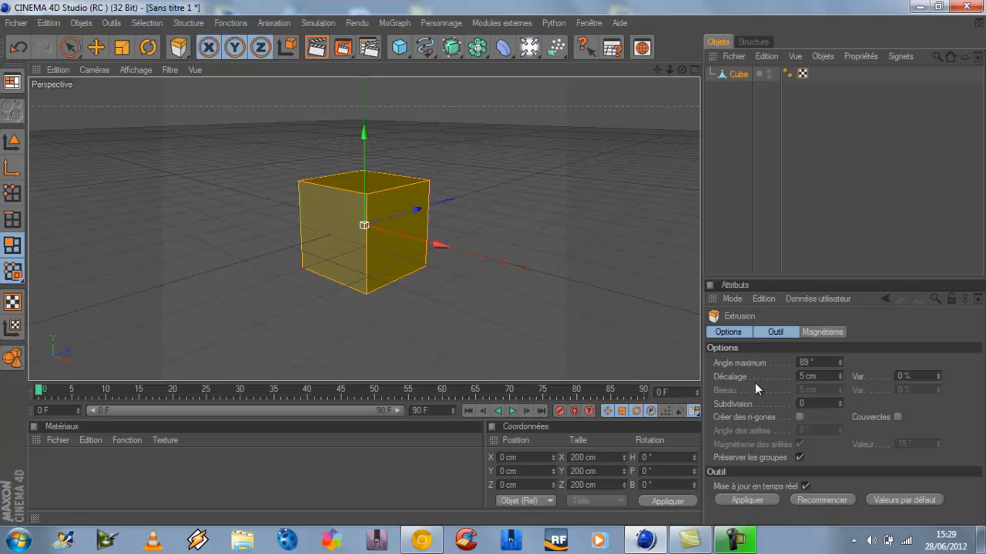
drag(817, 377, 788, 373)
text(200)
key(Return)
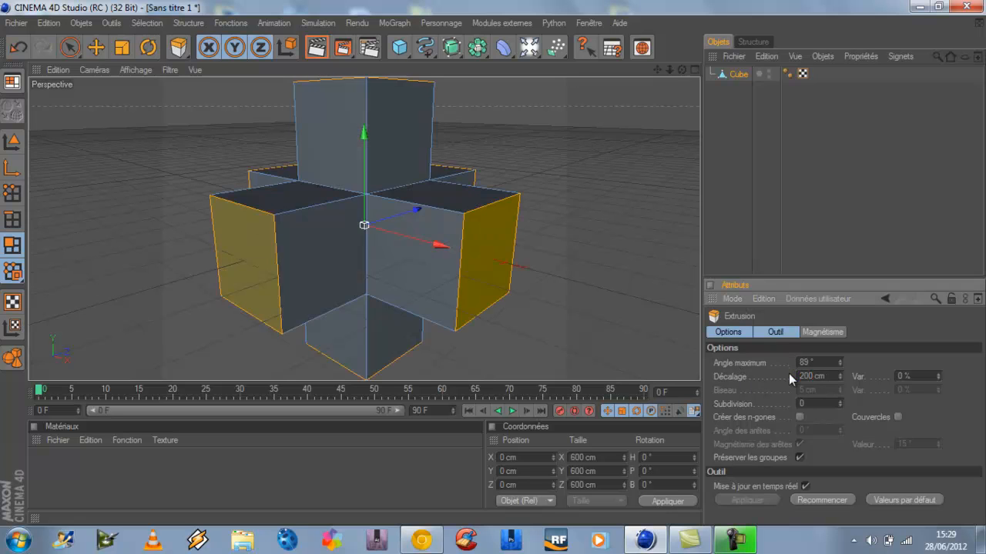
Step: Deselect the end face of one horizontal arm and delete the five other selected end faces of the cross shape
drag(667, 68, 494, 269)
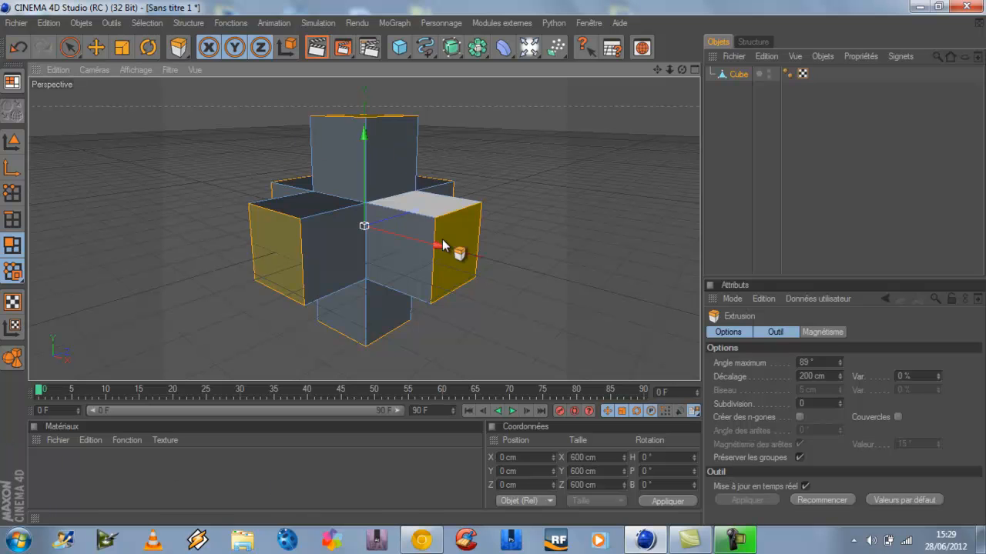
drag(681, 69, 510, 152)
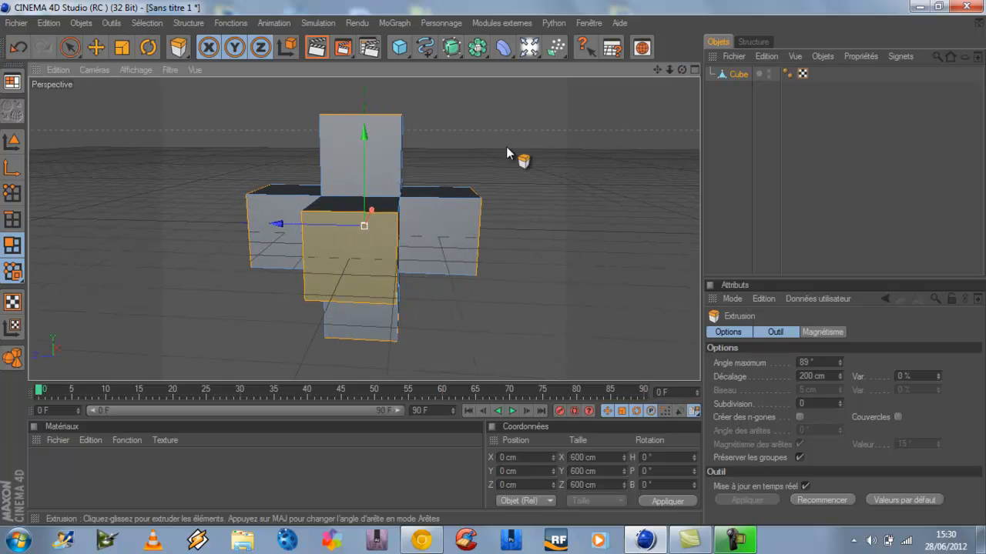
click(349, 255)
ctrl+click(348, 253)
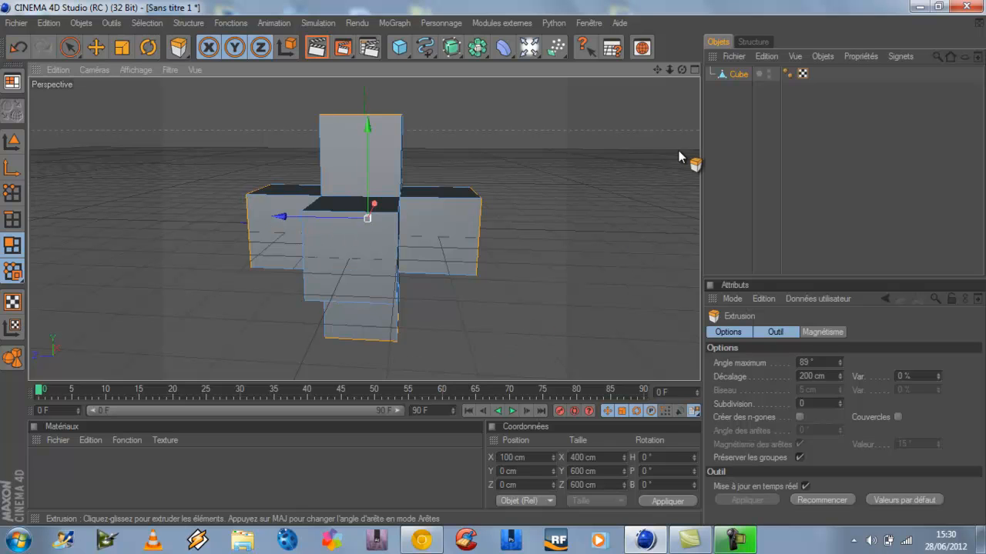
drag(684, 66, 497, 264)
alt+drag(646, 292, 494, 261)
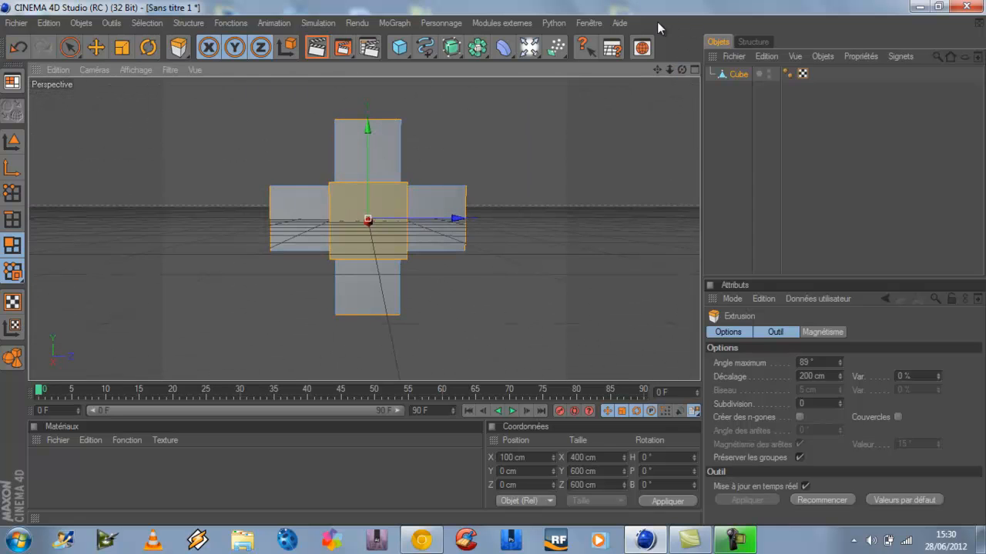
key(Delete)
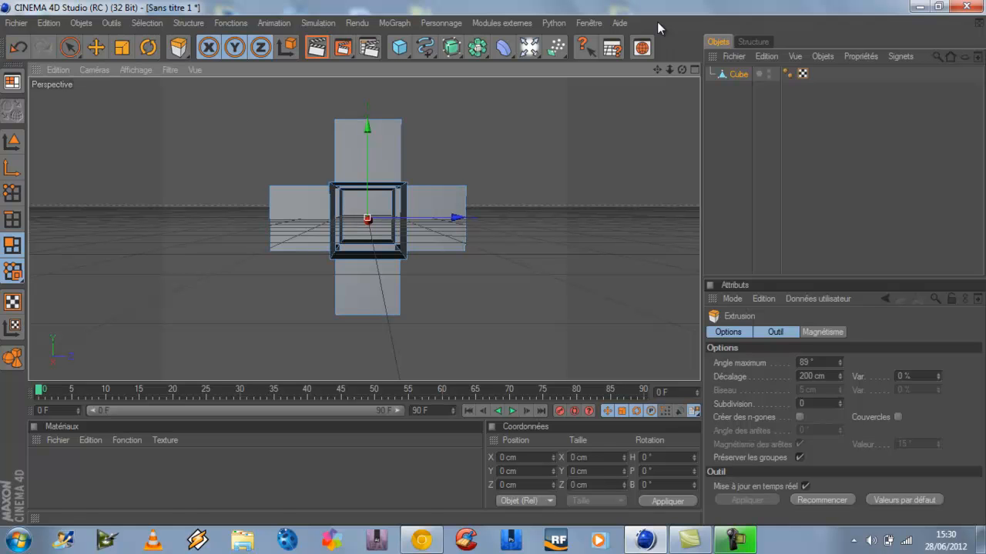
Step: Render a viewport preview looking through the opened arm into the hollow interior of the cross shape
scroll(375, 243, up, 5)
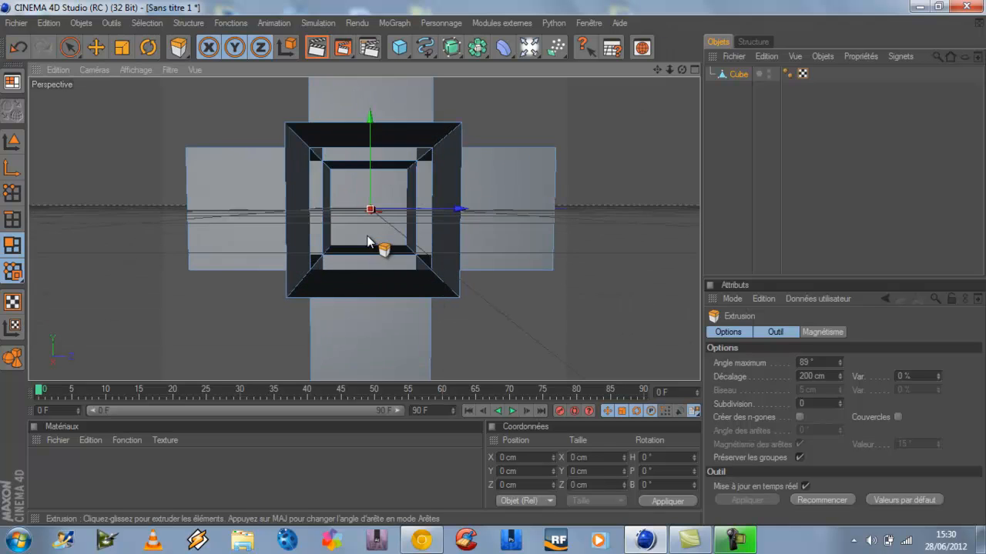
scroll(370, 243, up, 2)
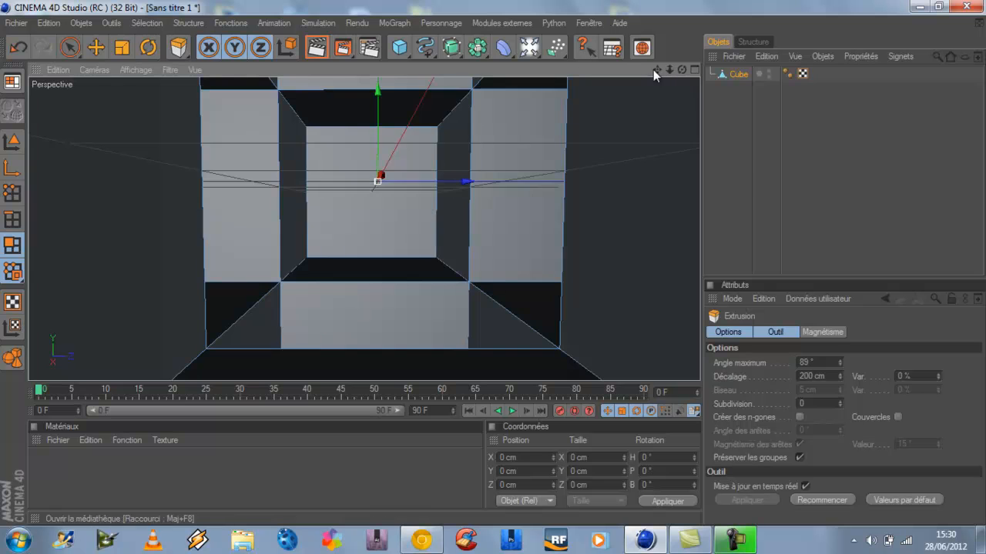
drag(656, 70, 493, 262)
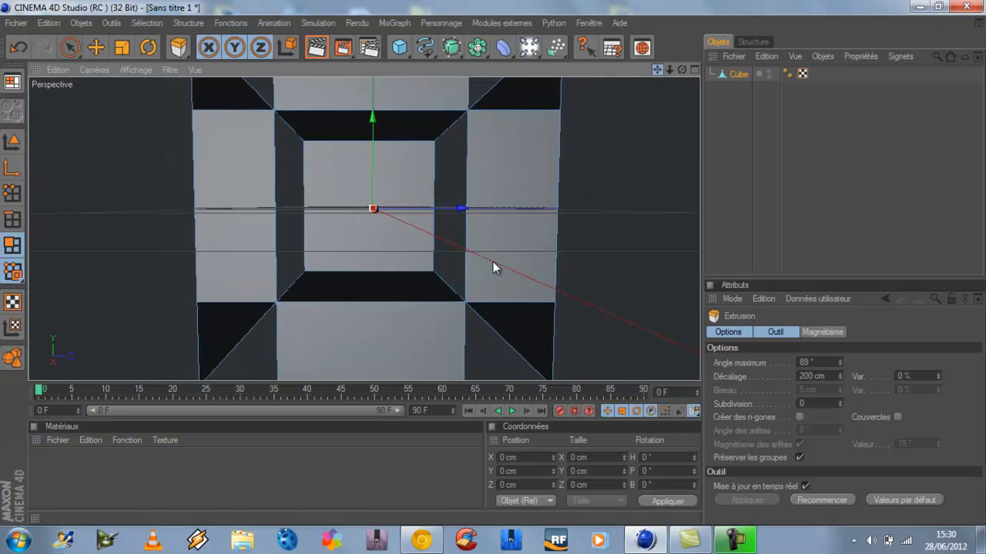
click(316, 49)
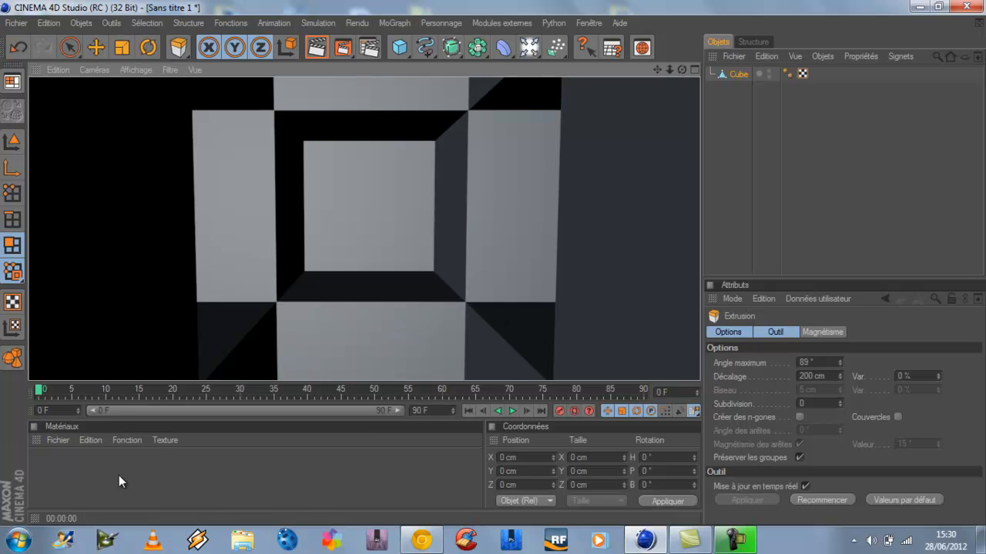
Step: Create a new material with a white colour of RGB 255, 255, 255 and apply it to the Cube object
click(83, 503)
double_click(76, 473)
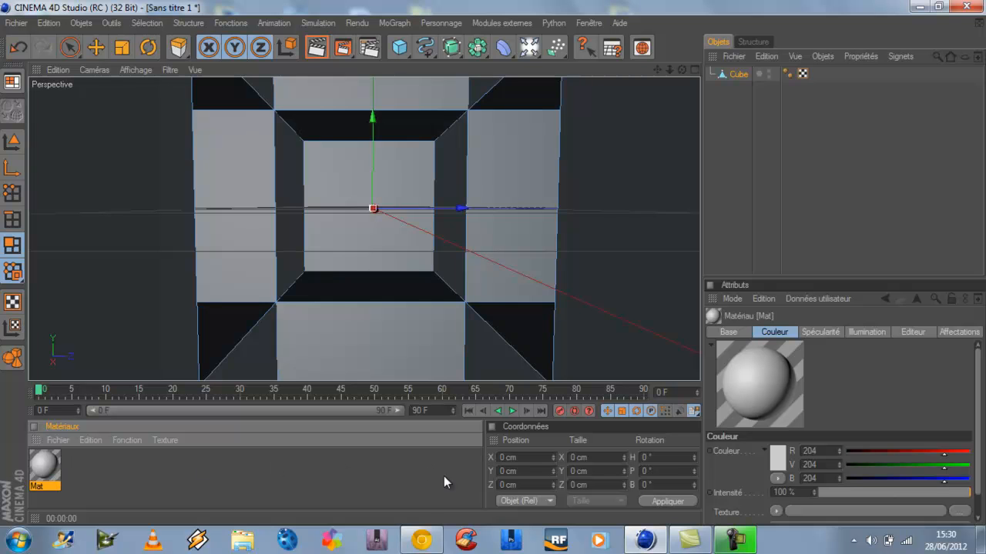
double_click(46, 473)
click(384, 158)
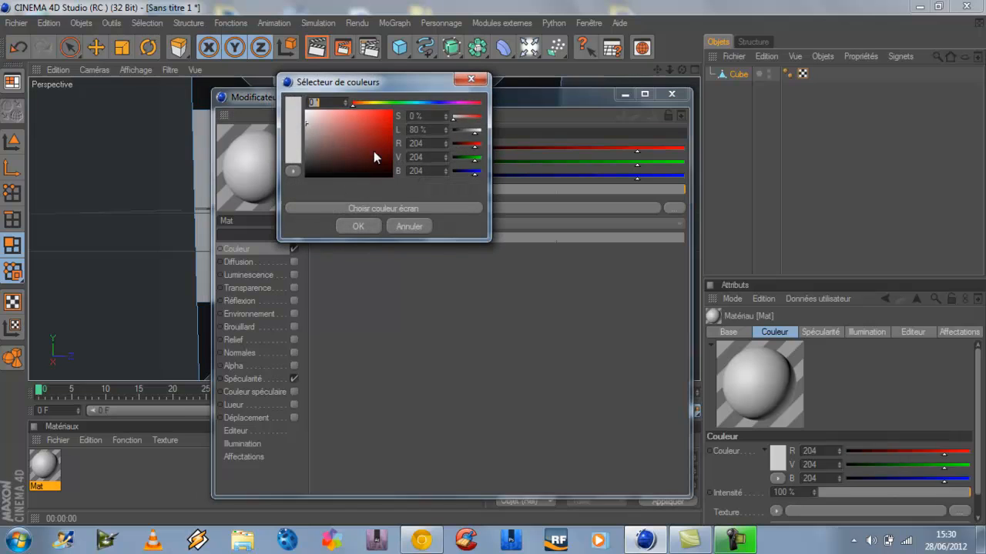
click(354, 225)
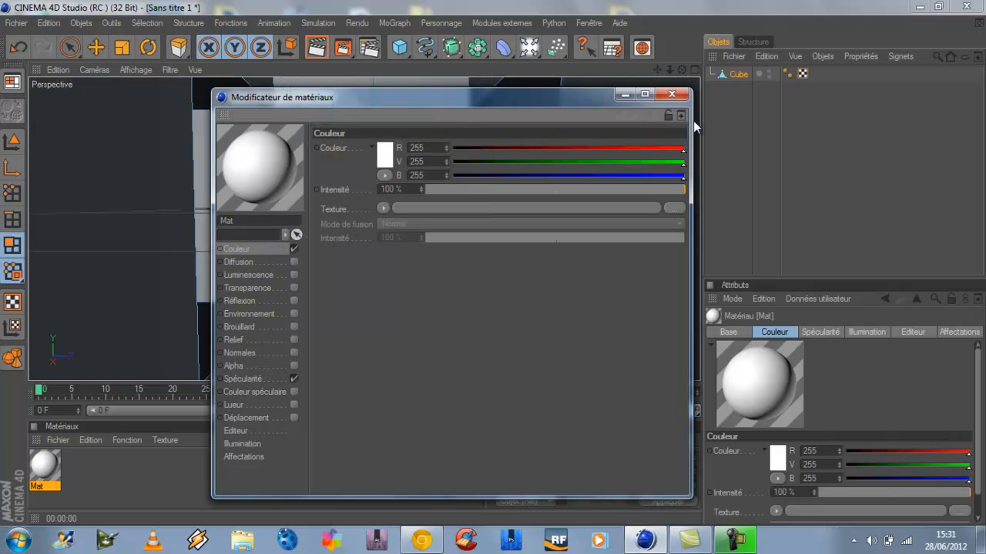
click(673, 95)
drag(40, 471, 738, 74)
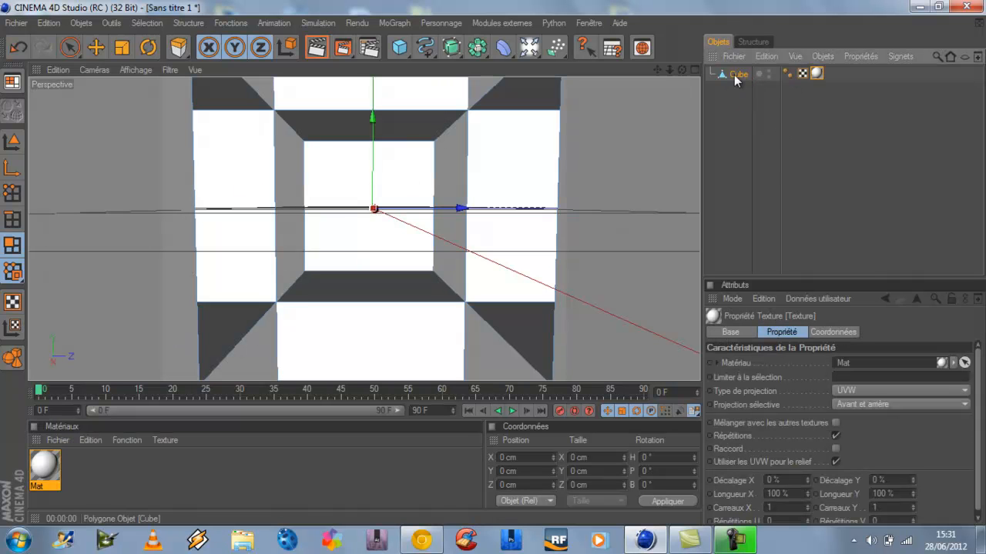
click(736, 75)
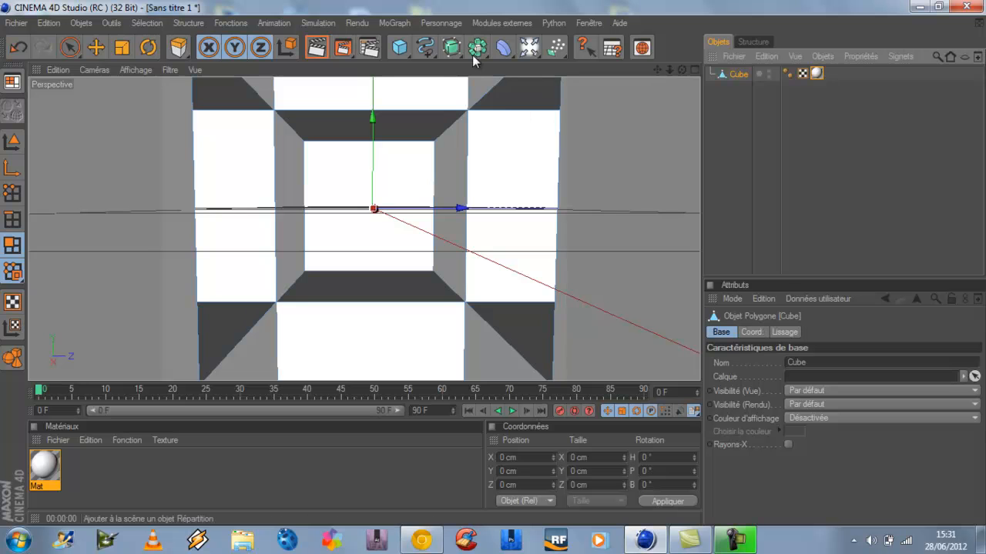
Step: Add an Omni light to the scene and move it straight up to the top end of the cross's upper arm
click(534, 48)
click(579, 64)
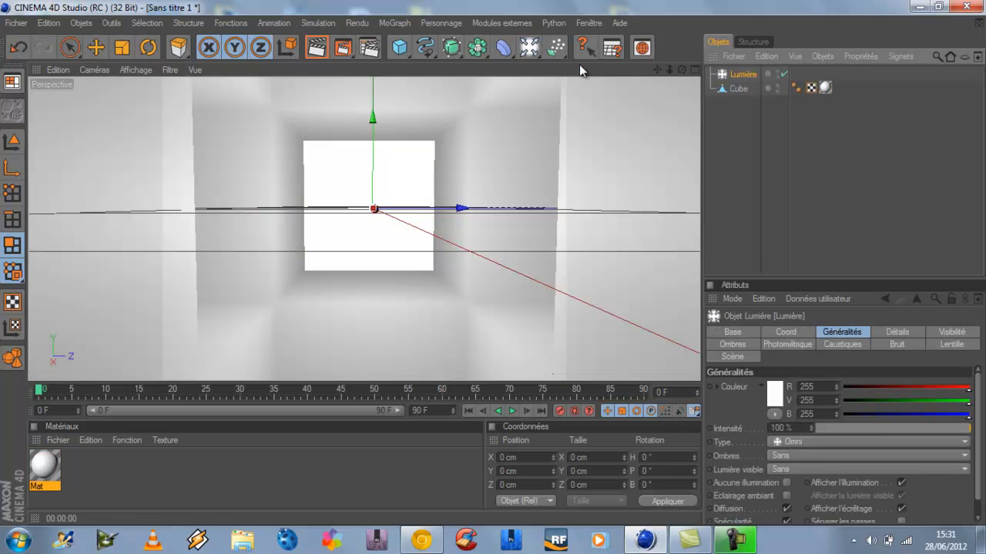
click(696, 70)
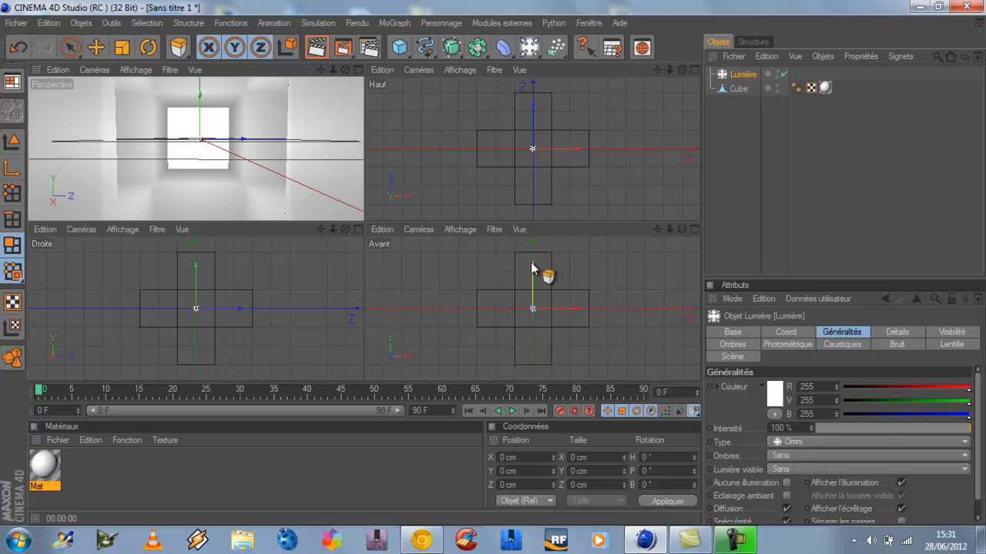
click(748, 76)
drag(532, 267, 494, 270)
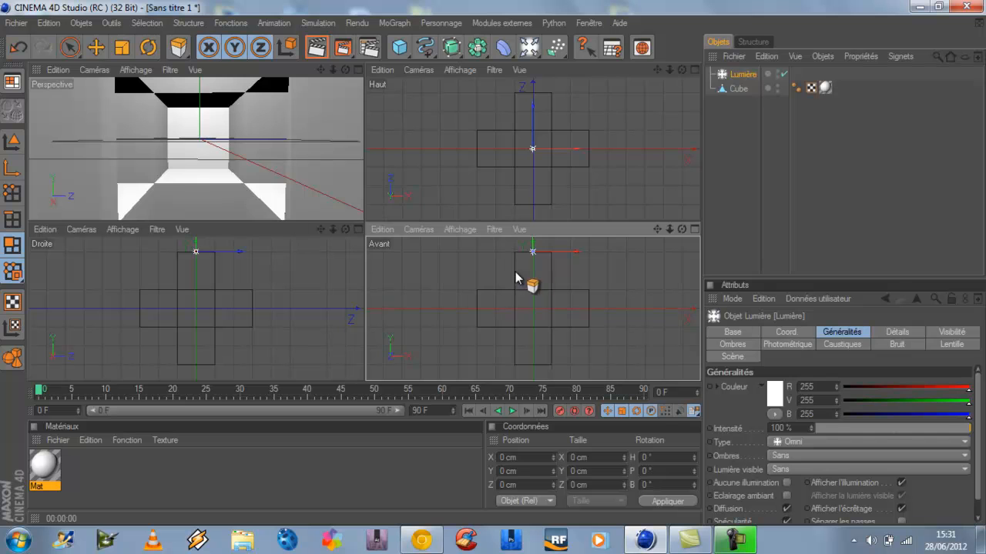
Step: Render a preview of the perspective view to check the light inside the room
click(359, 70)
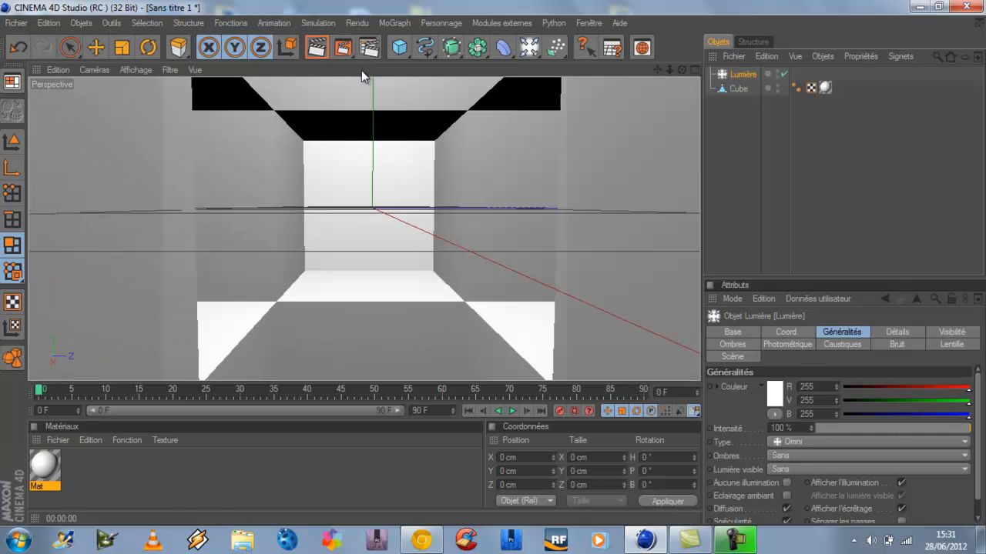
click(316, 47)
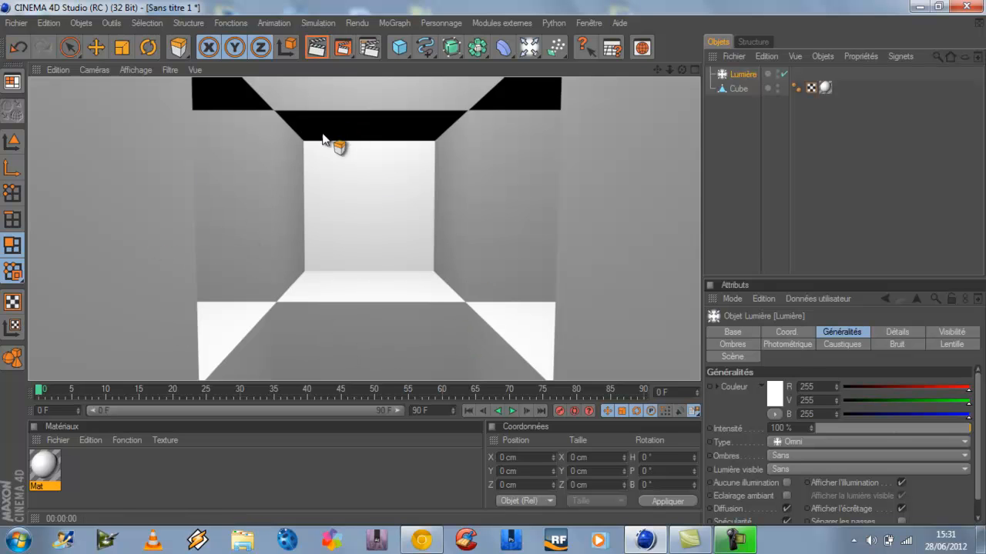
drag(682, 69, 493, 262)
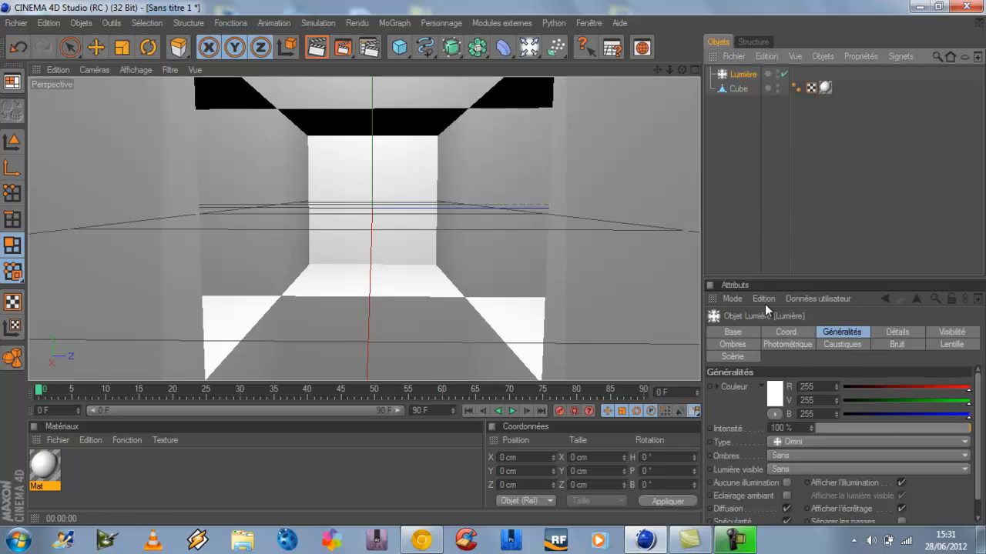
Step: Set the light's shadows to Masques d'ombres (ombres diffuses) with a 1000x1000 shadow map
click(736, 345)
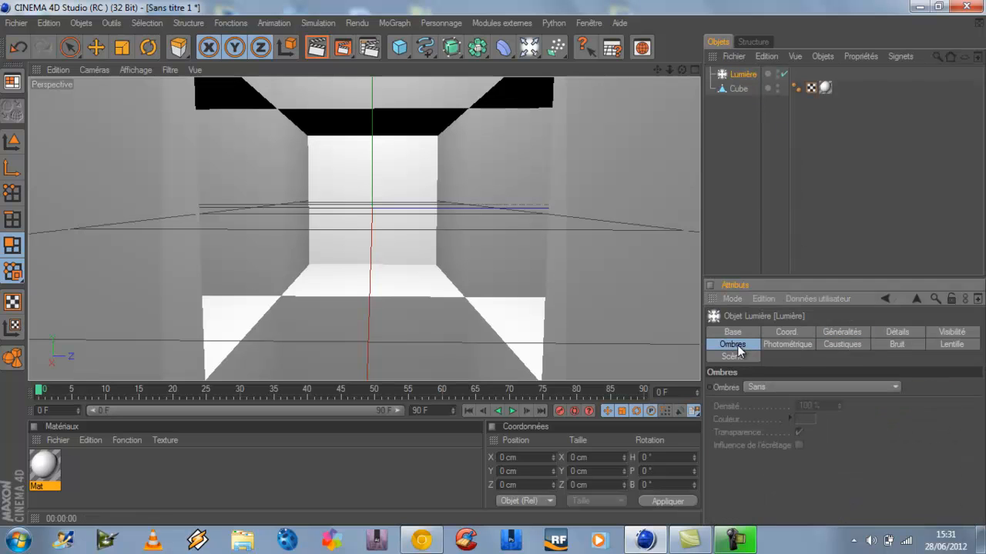
click(787, 389)
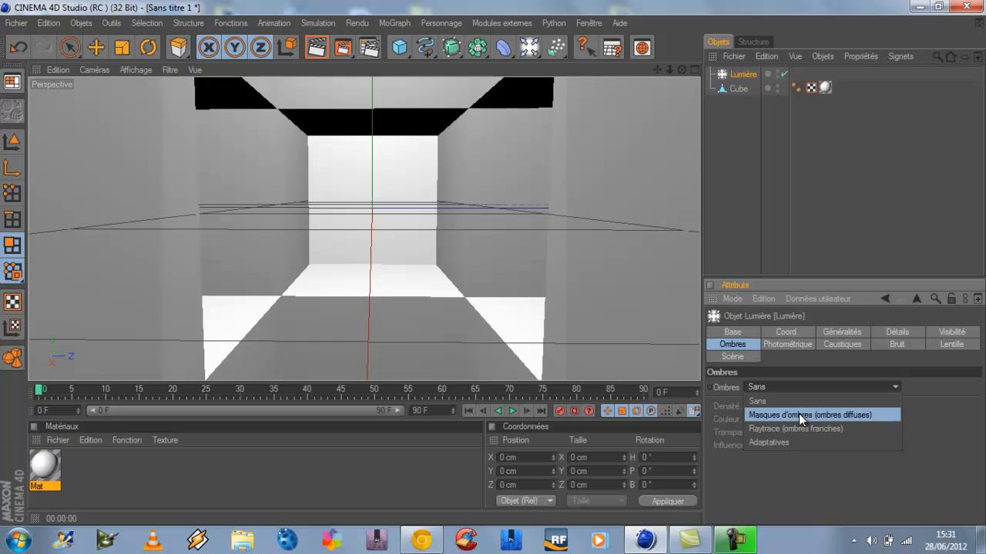
click(807, 416)
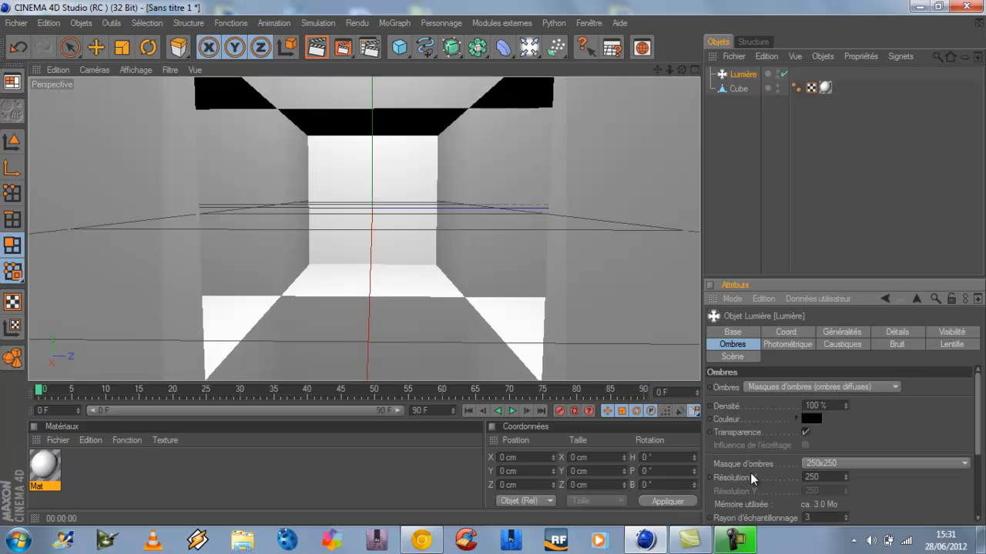
click(857, 464)
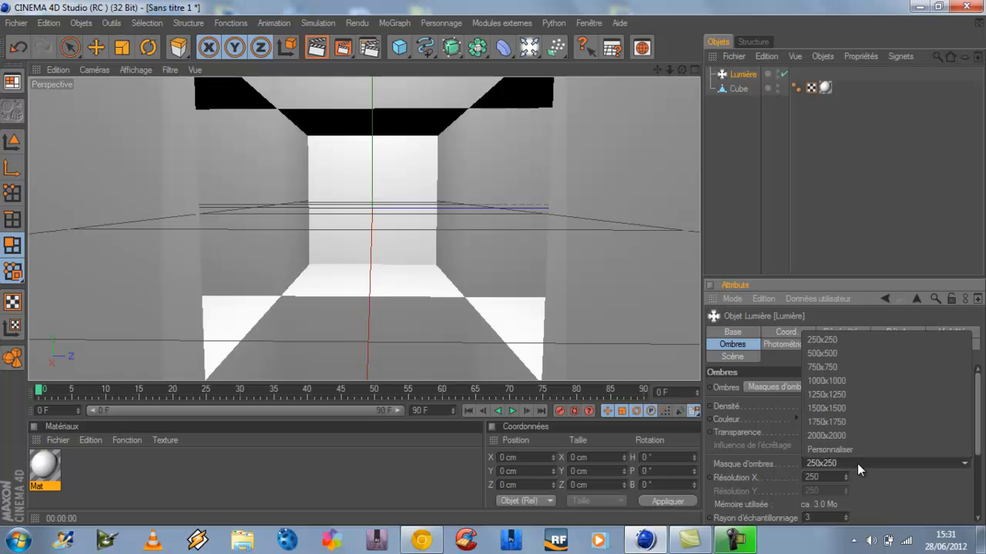
click(878, 377)
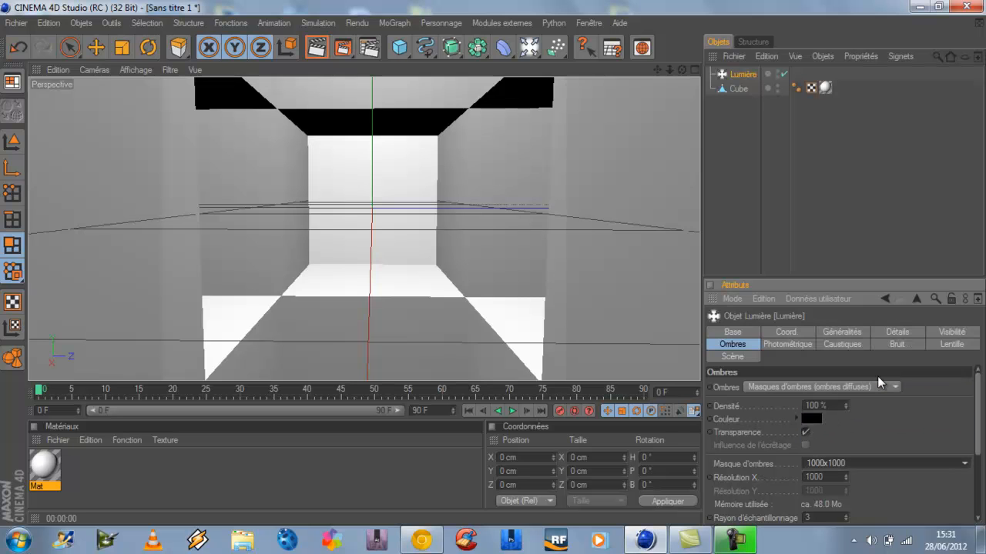
Step: Set the light's visible light (Lumière visible) to Volumétrique
click(838, 332)
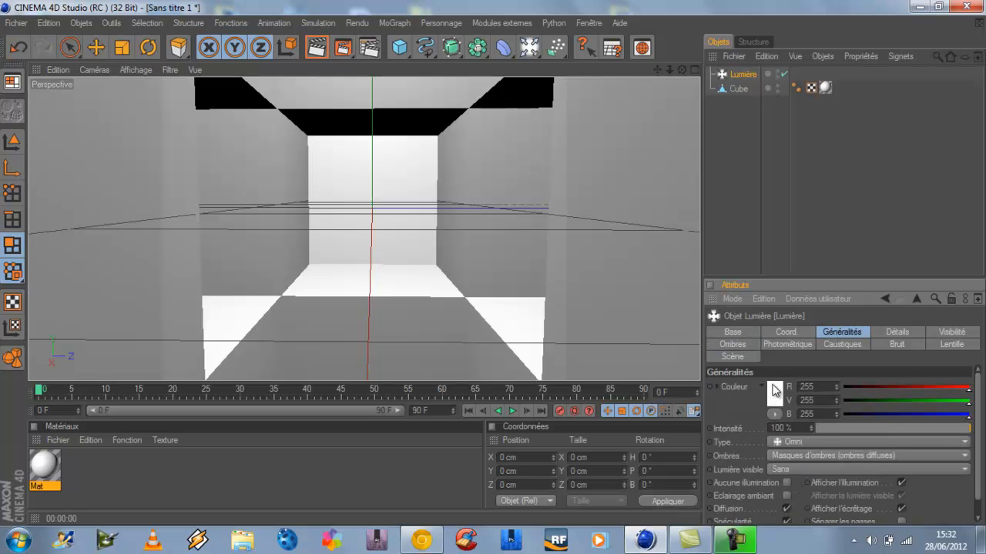
click(805, 469)
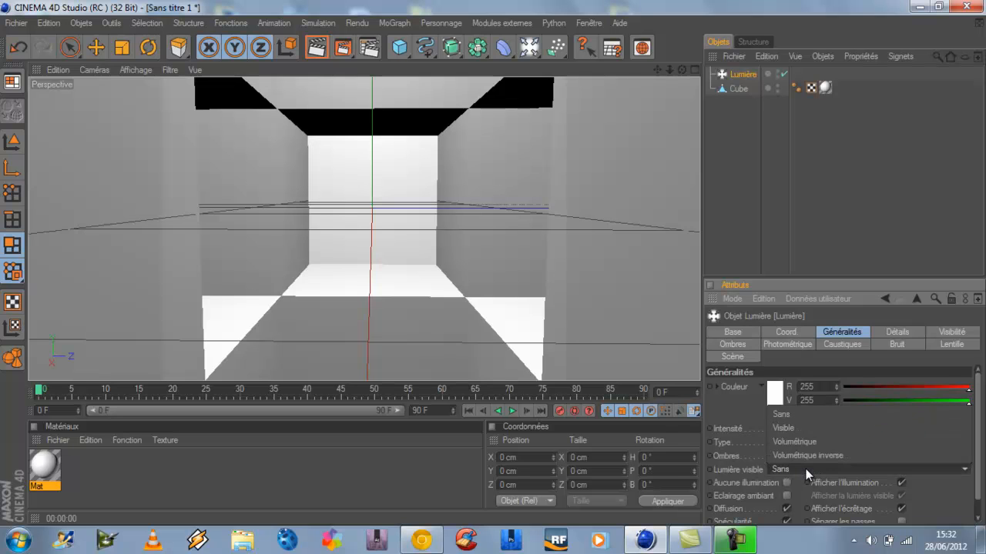
click(805, 469)
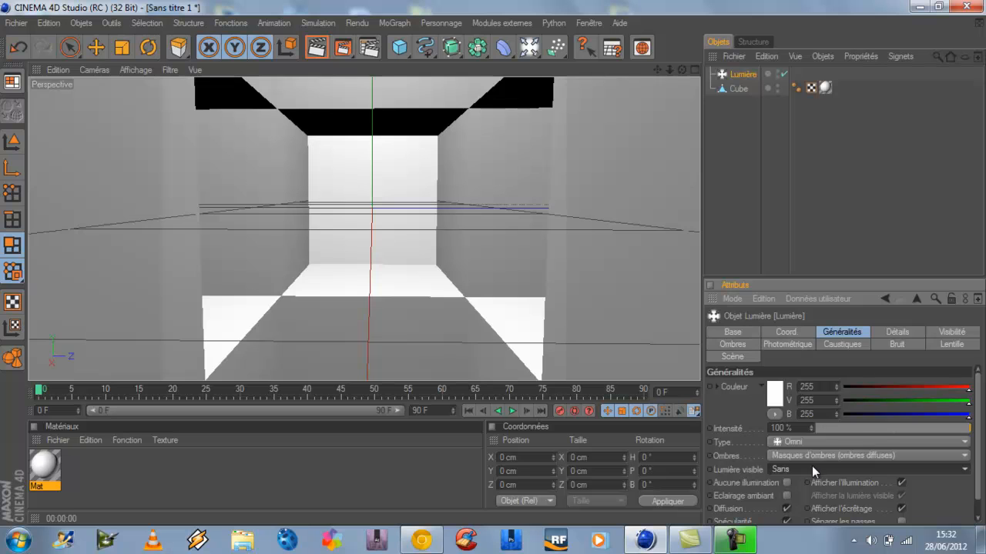
click(813, 466)
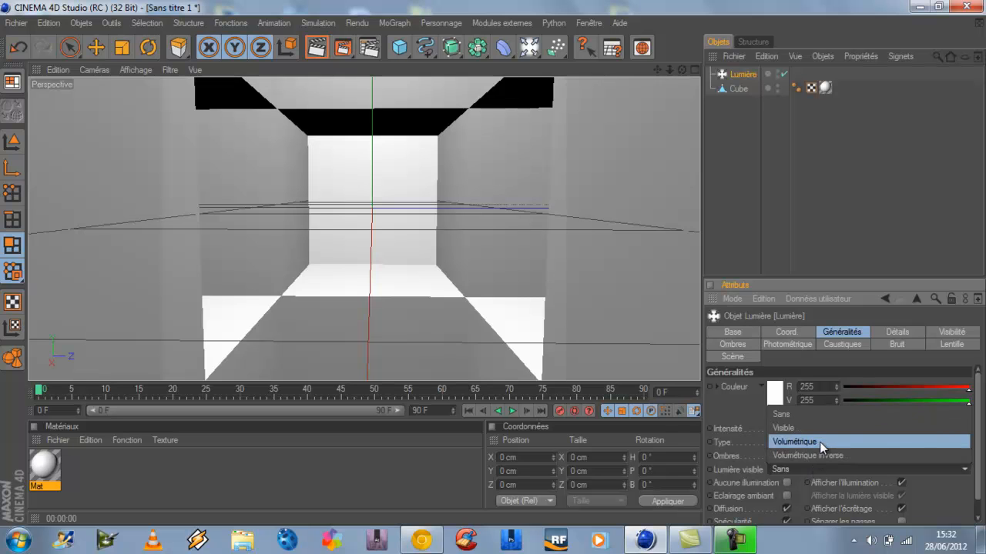
click(819, 442)
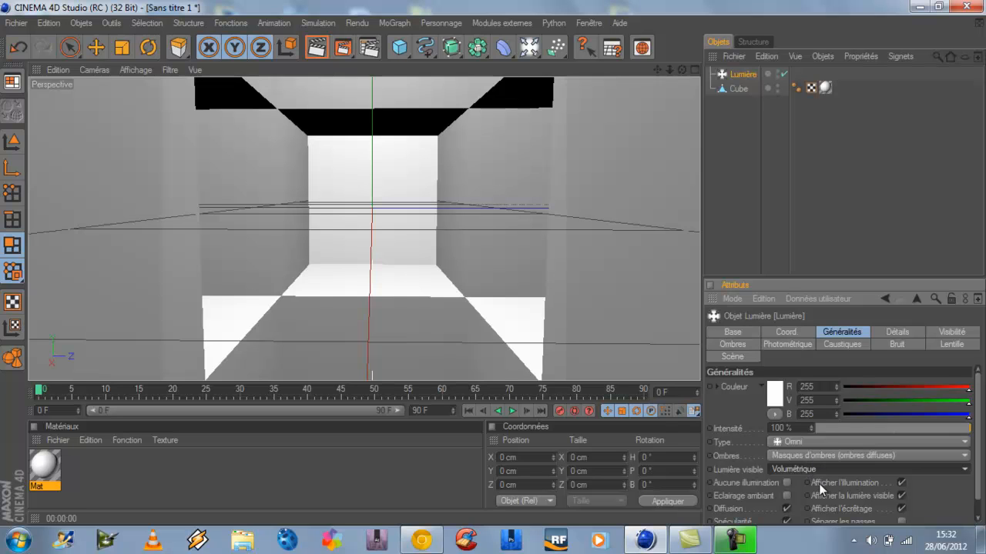
Step: Enable colour temperature for the light, set it to 4934, and render a preview of the perspective view
click(716, 386)
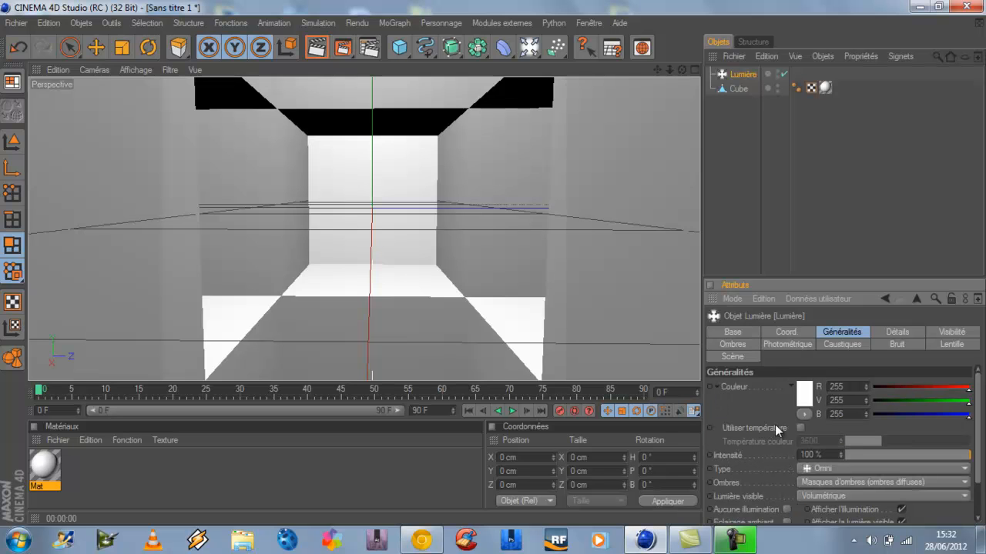
click(800, 427)
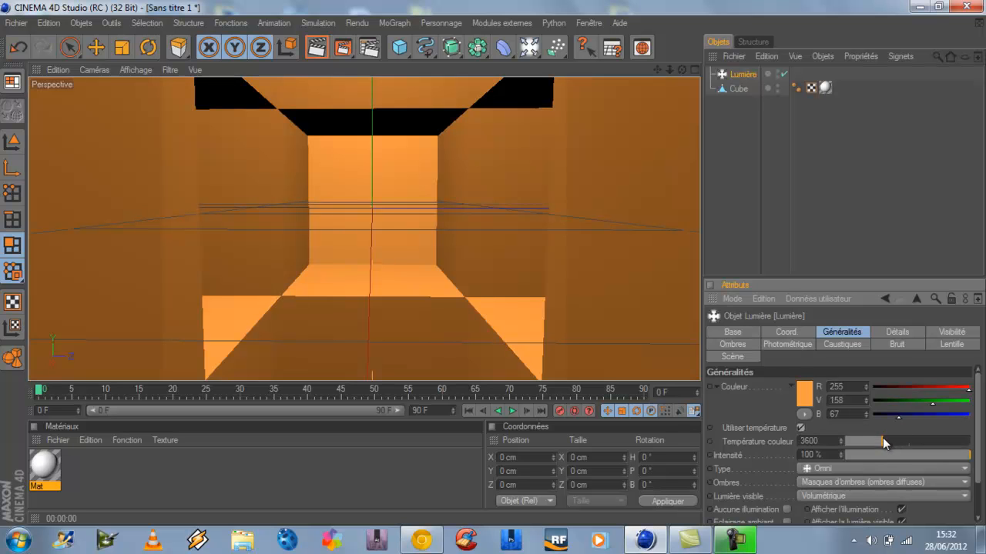
drag(883, 438, 900, 454)
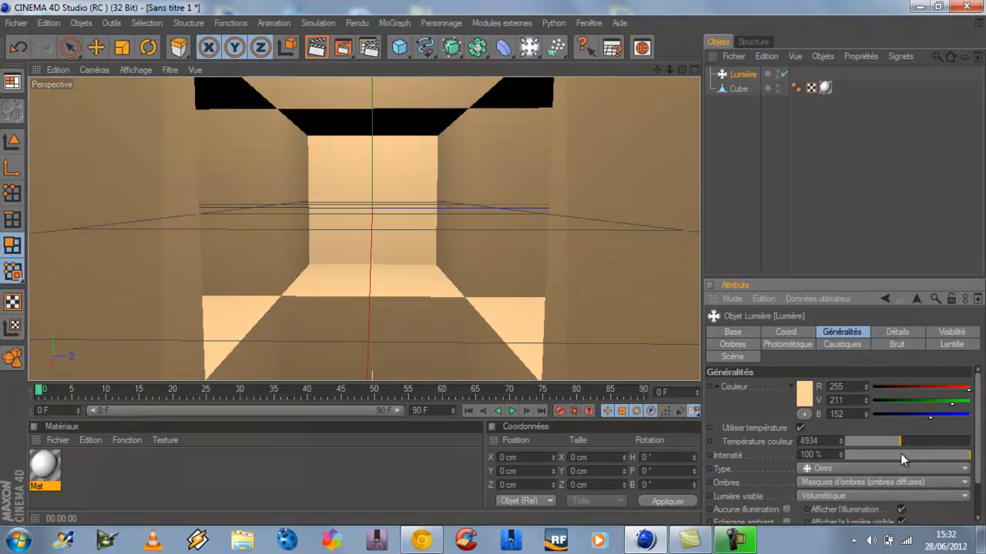
click(316, 47)
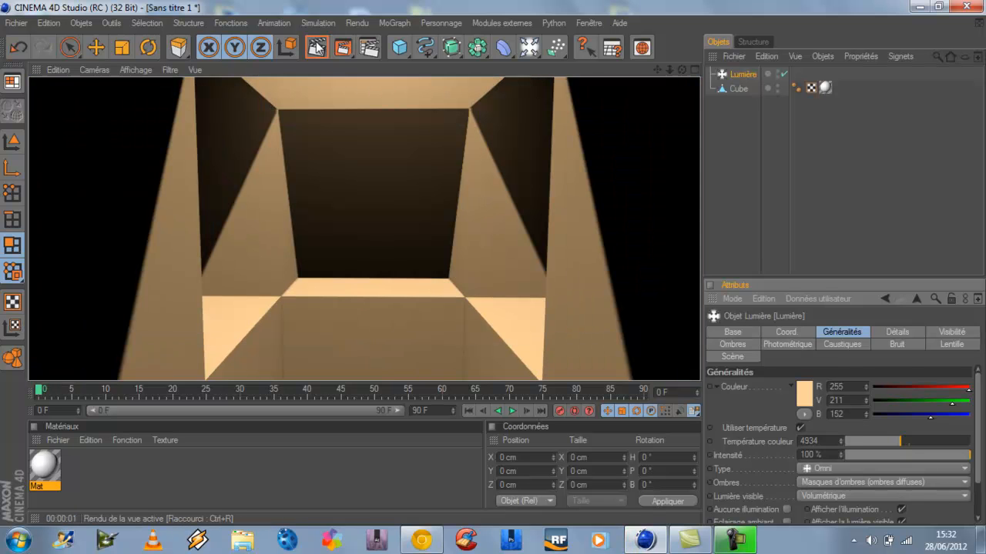
click(680, 70)
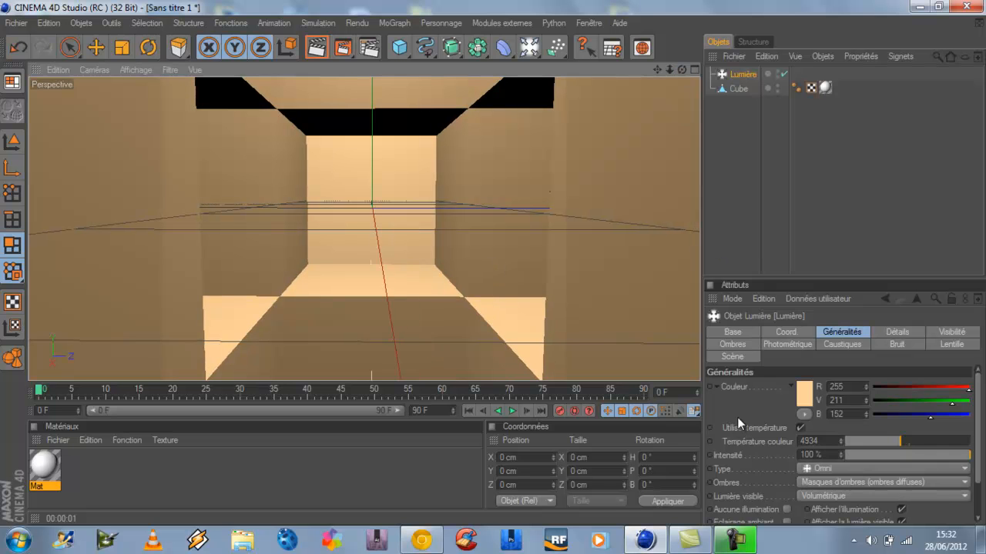
Step: Add the Illumination globale effect to the render settings and set its diffusion depth to 3
click(369, 48)
drag(232, 13, 632, 54)
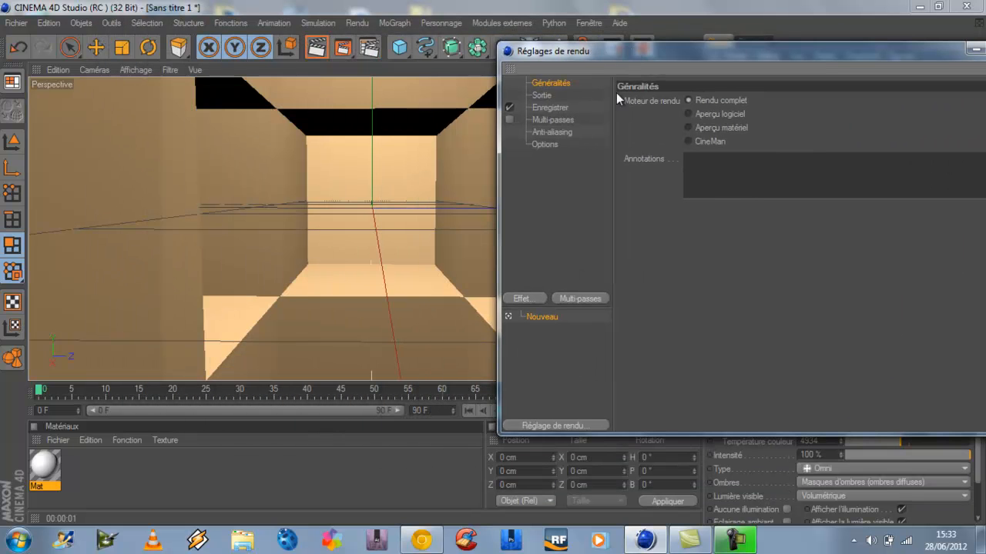
click(529, 303)
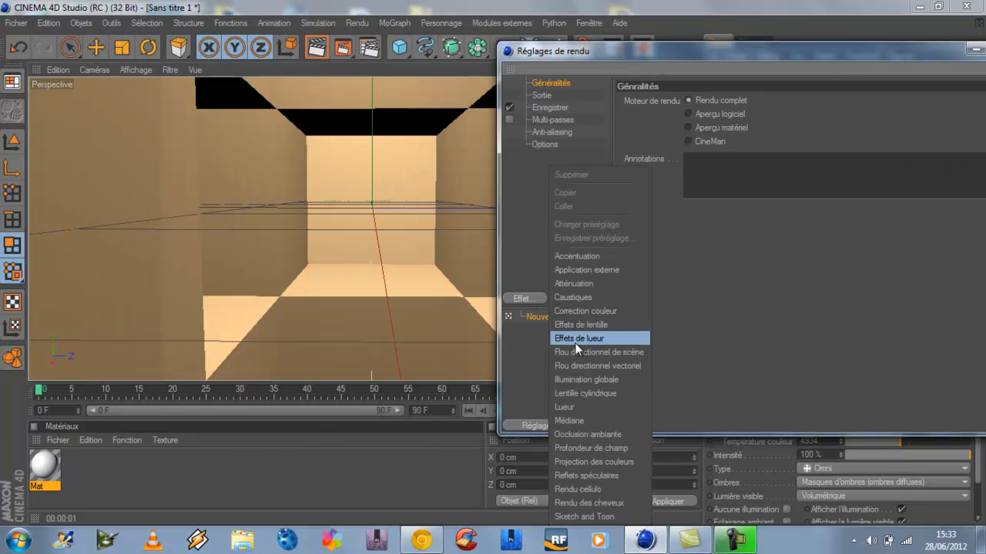
click(618, 381)
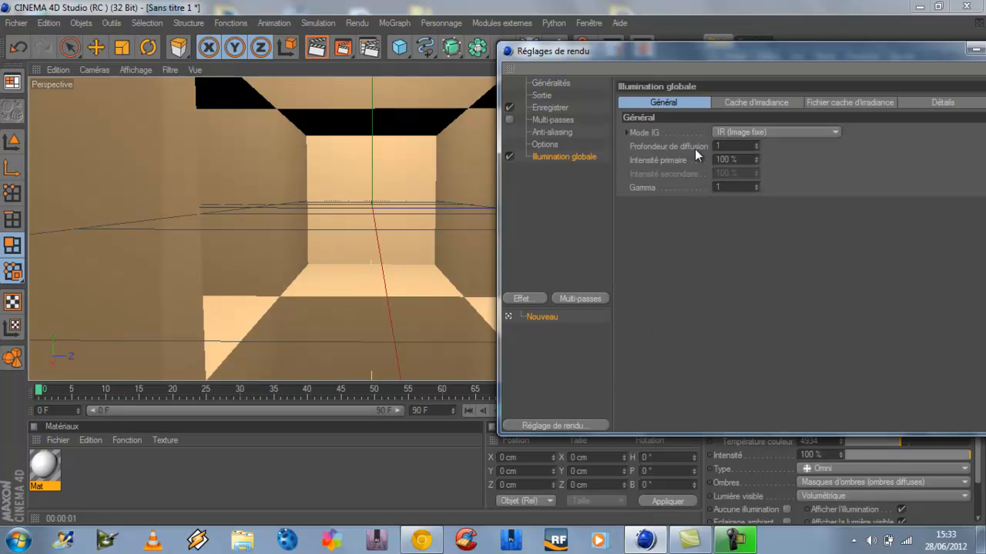
double_click(729, 144)
text(2)
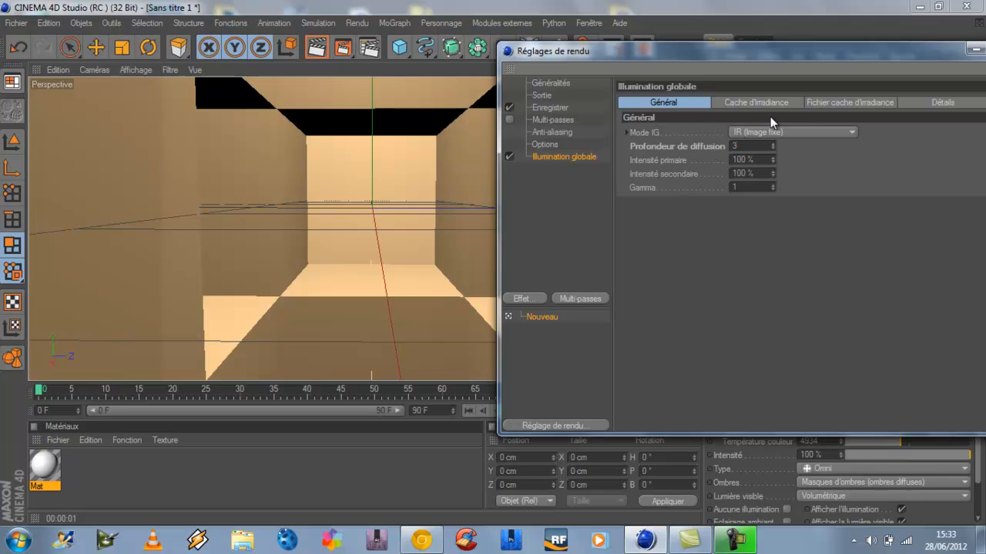
Step: Set the irradiance cache's stochastic samples and record density to Basse and its smoothing to Faible, keeping oversampling at Faible
click(749, 102)
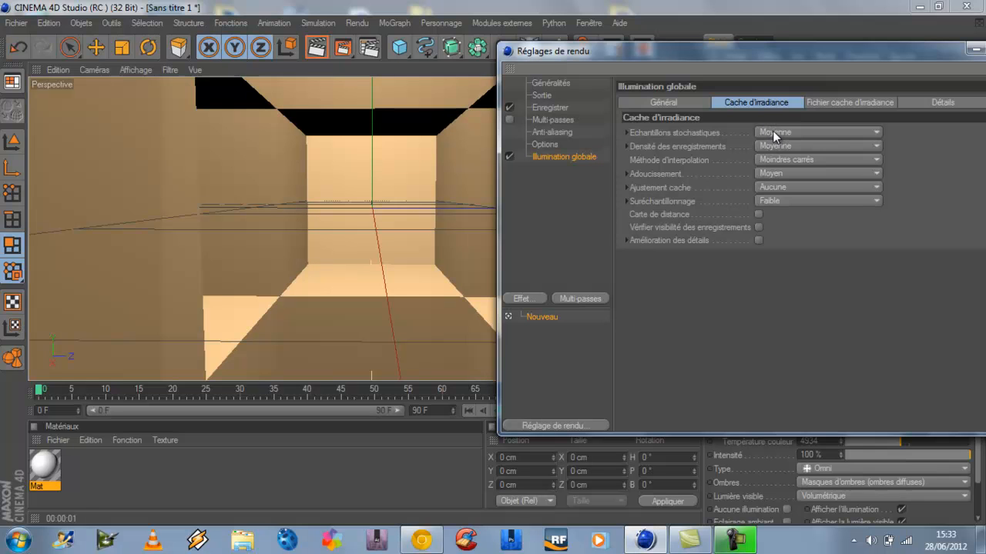
click(773, 130)
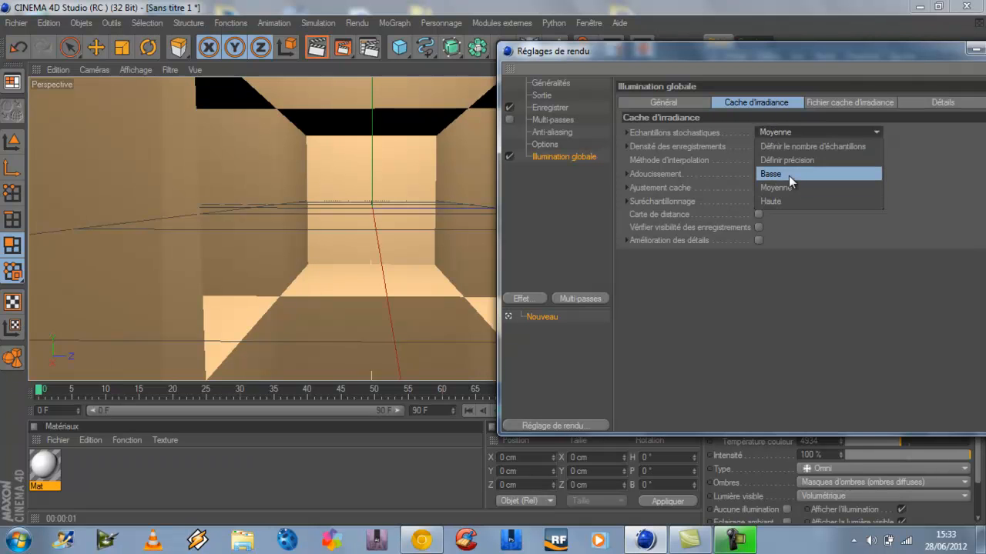
click(788, 175)
click(792, 142)
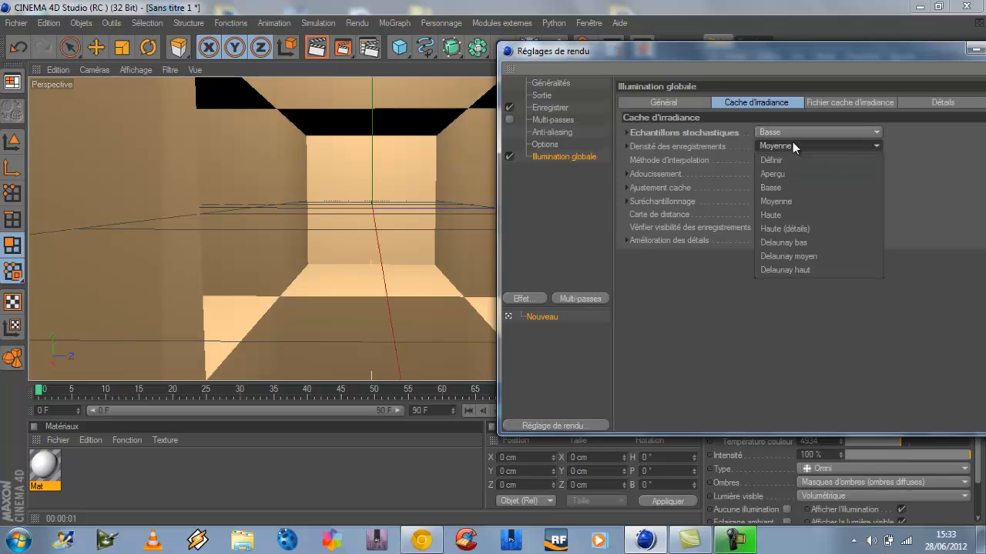
click(792, 187)
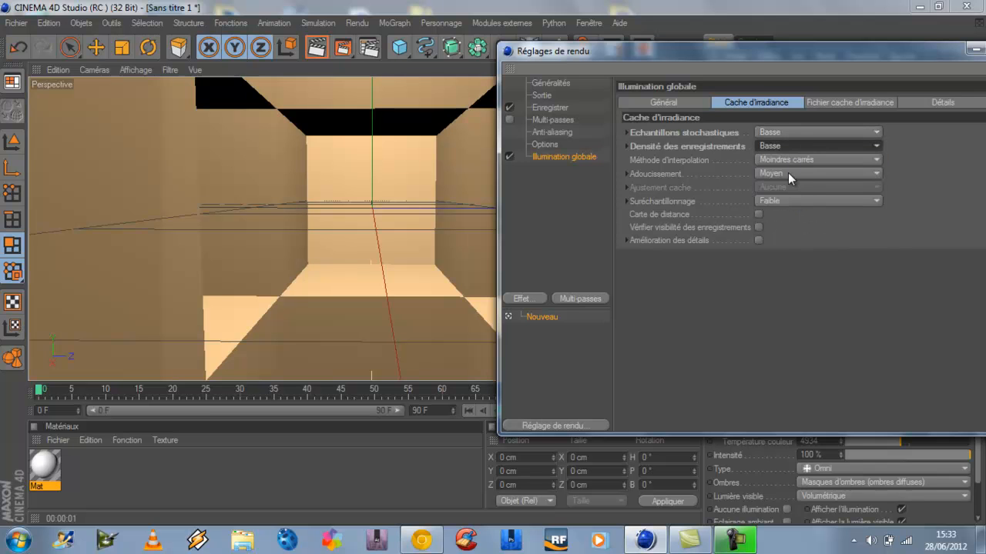
click(787, 173)
click(789, 214)
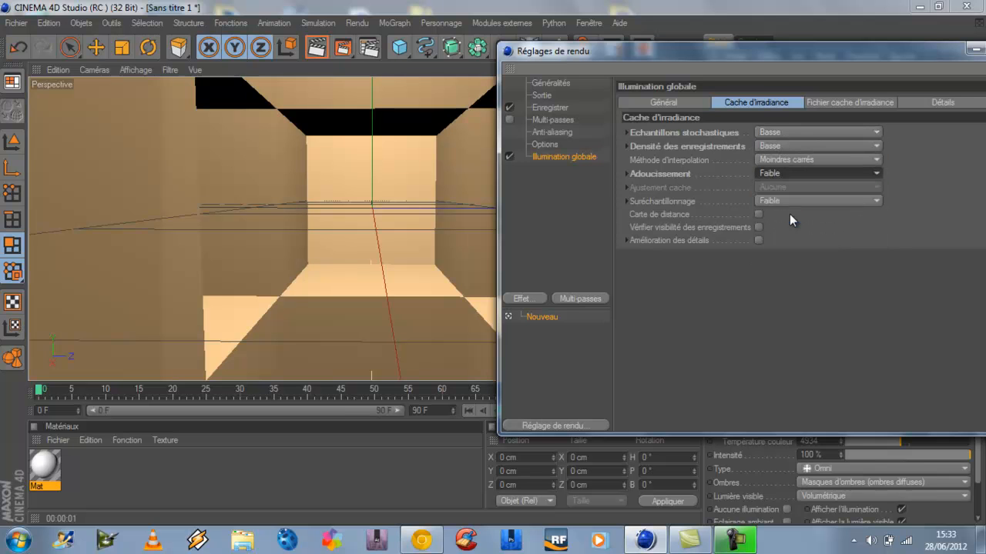
click(788, 198)
click(790, 255)
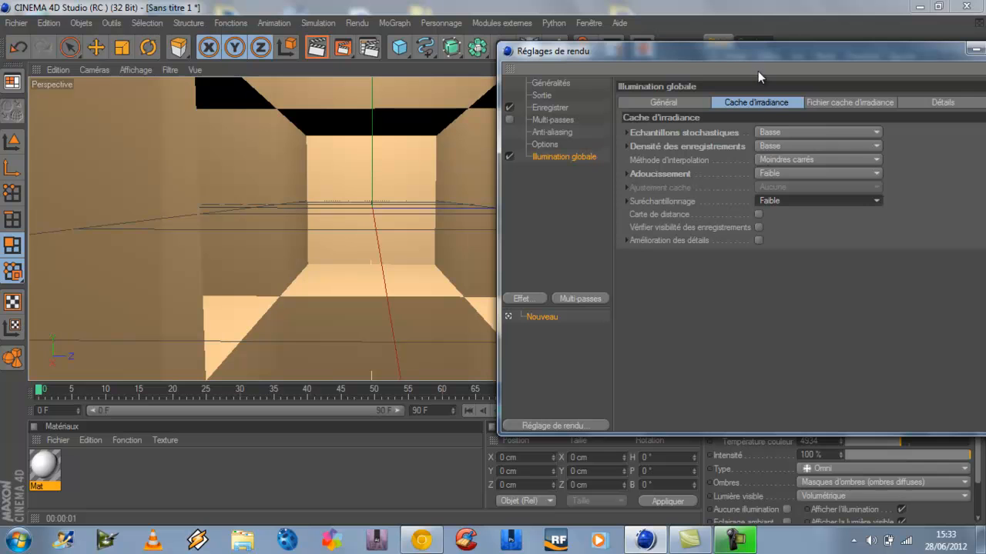
Step: Add the Occlusion ambiante effect to the render settings and close them
drag(761, 57, 763, 120)
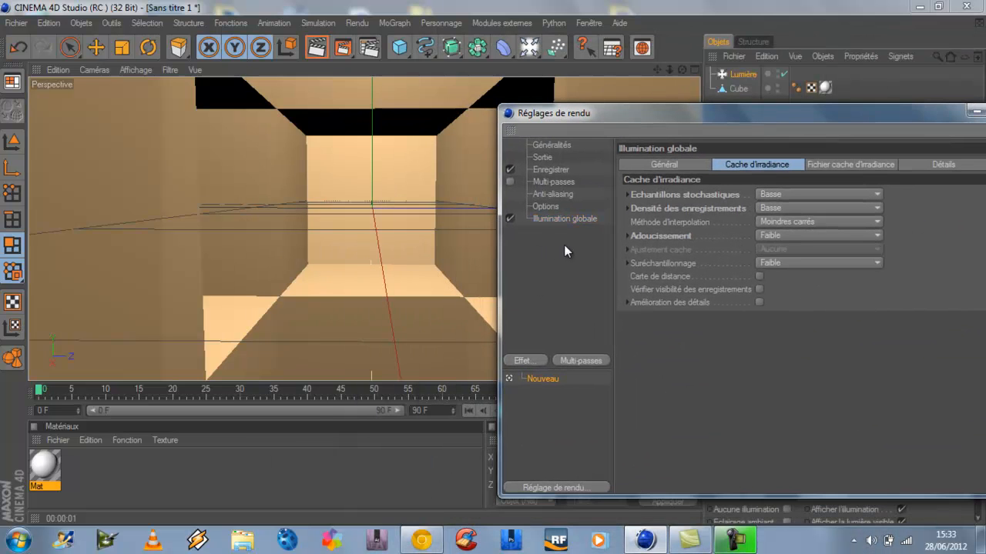
drag(626, 113, 773, 53)
click(675, 296)
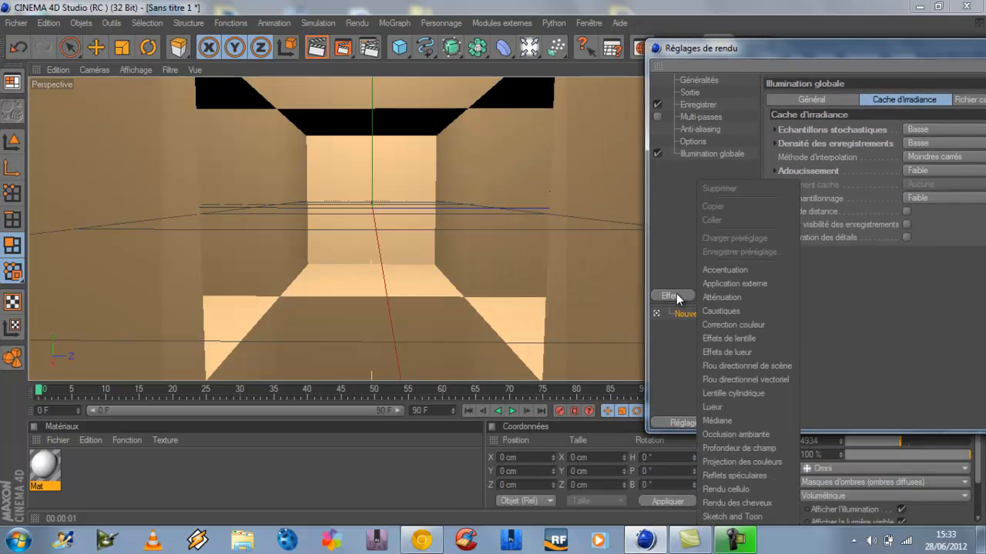
click(767, 435)
drag(854, 61, 308, 113)
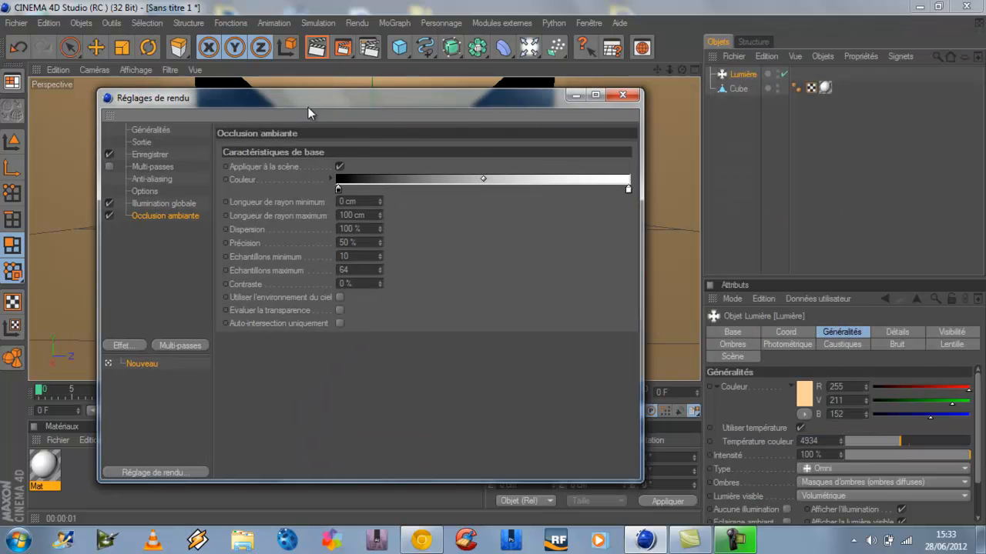
click(623, 95)
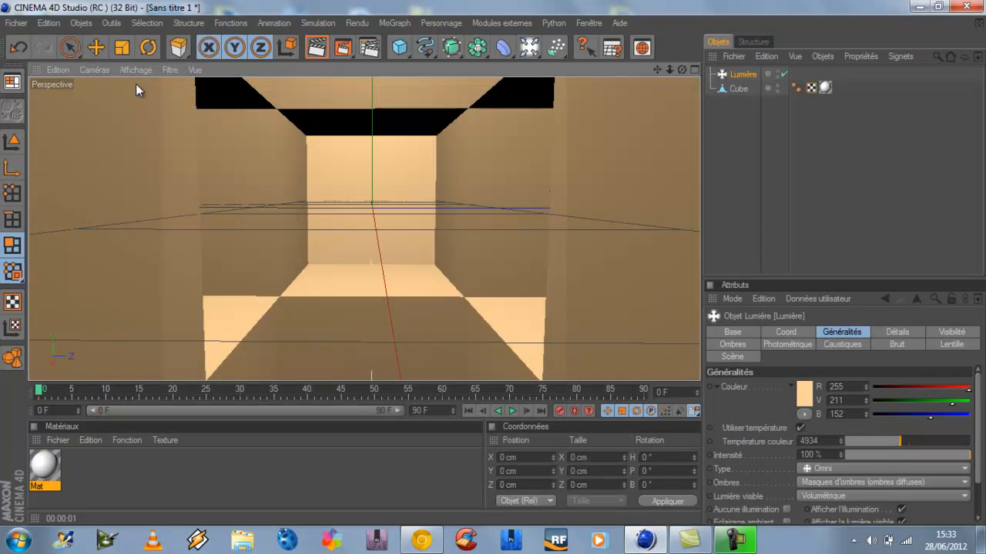
Step: Render a preview of the lit room in the perspective view and add a Mo Texte object to the scene
click(315, 48)
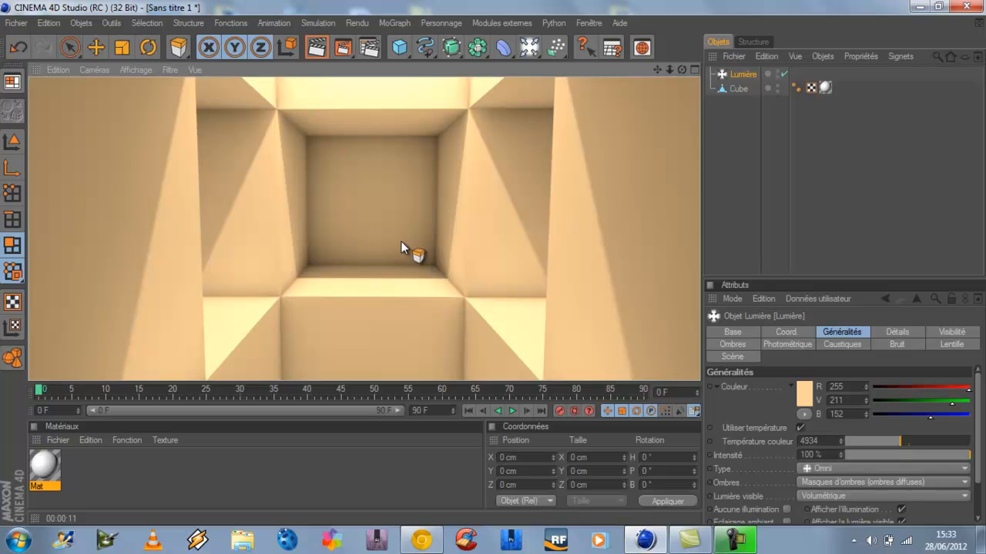
scroll(405, 252, down, 5)
click(393, 23)
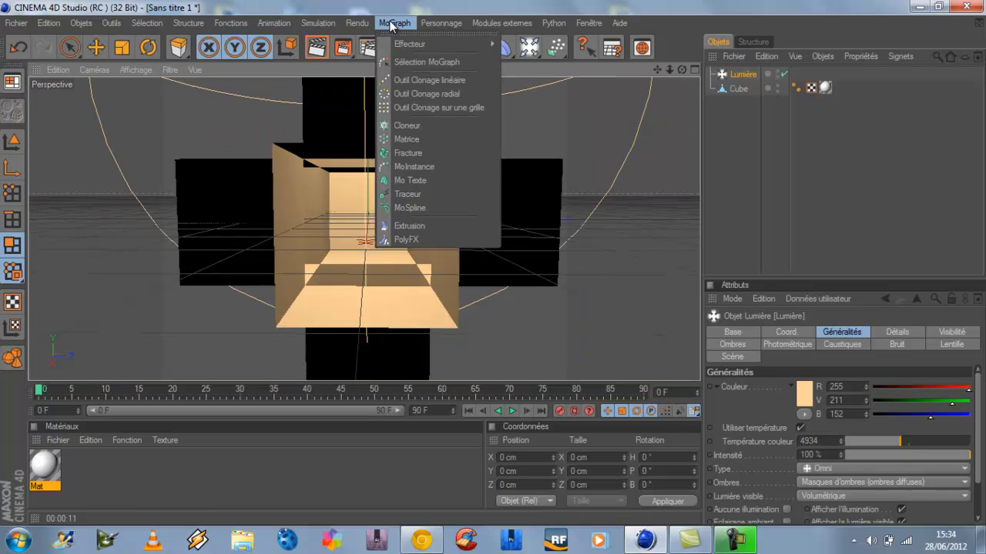
click(431, 180)
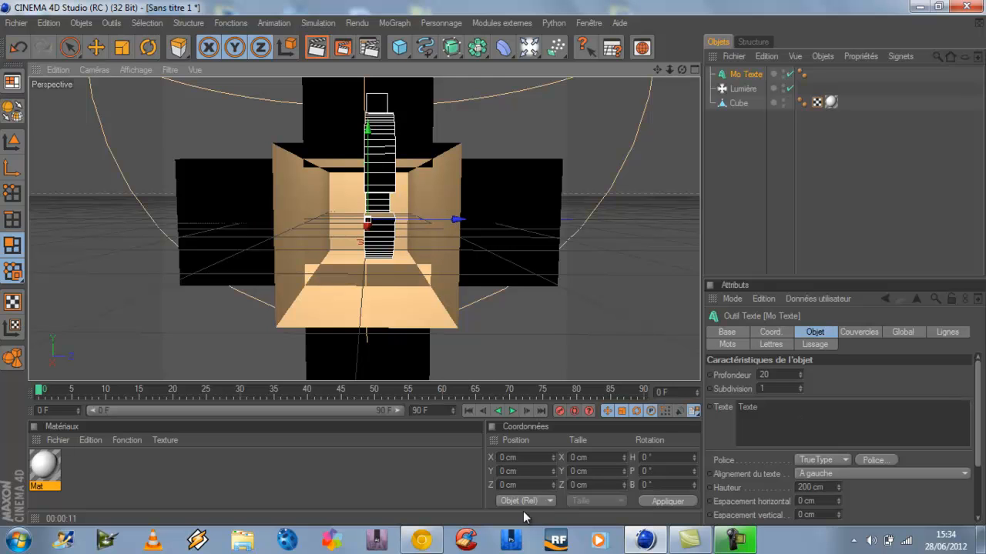
Step: Rotate the Mo Texte object around its vertical axis to face the viewer and shift it sideways by about 260 cm
click(146, 48)
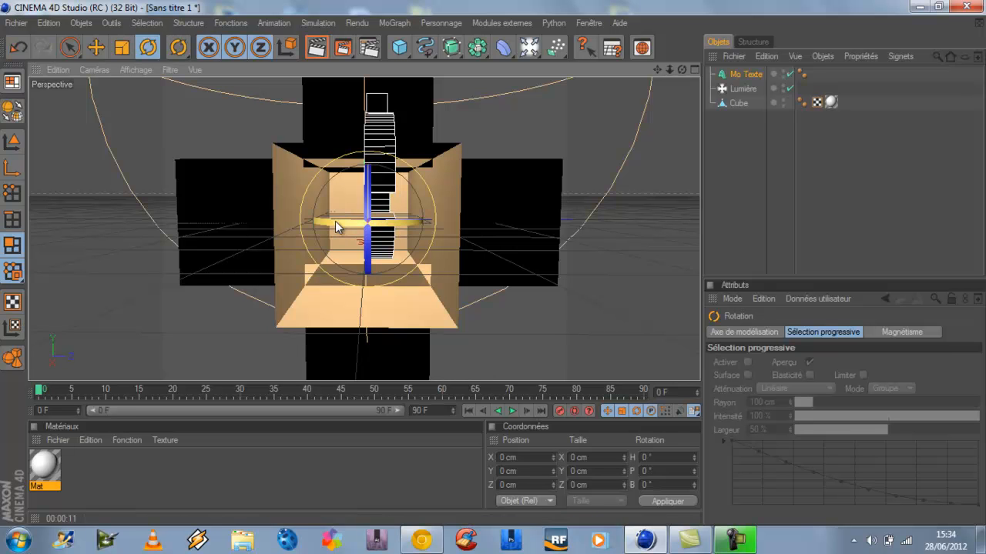
drag(335, 221, 400, 227)
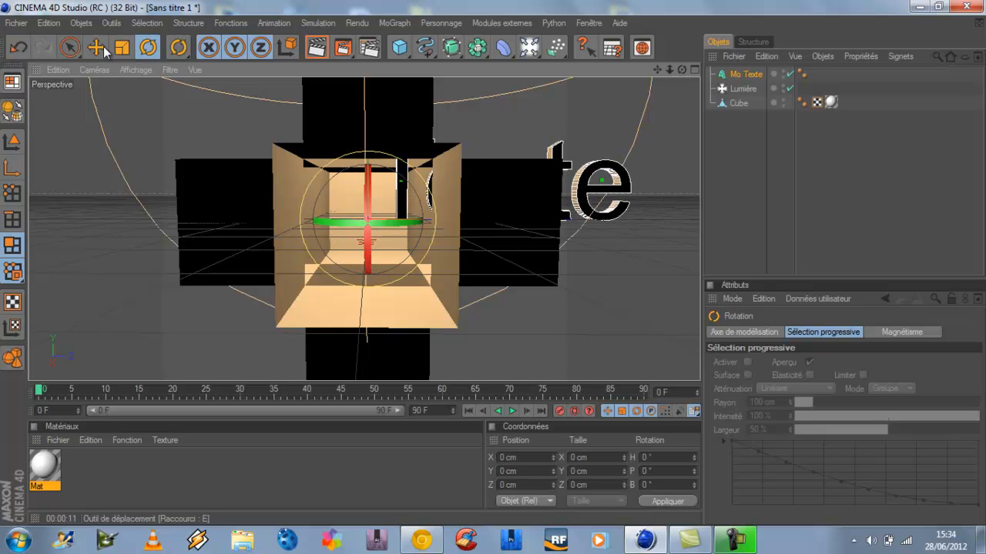
click(95, 49)
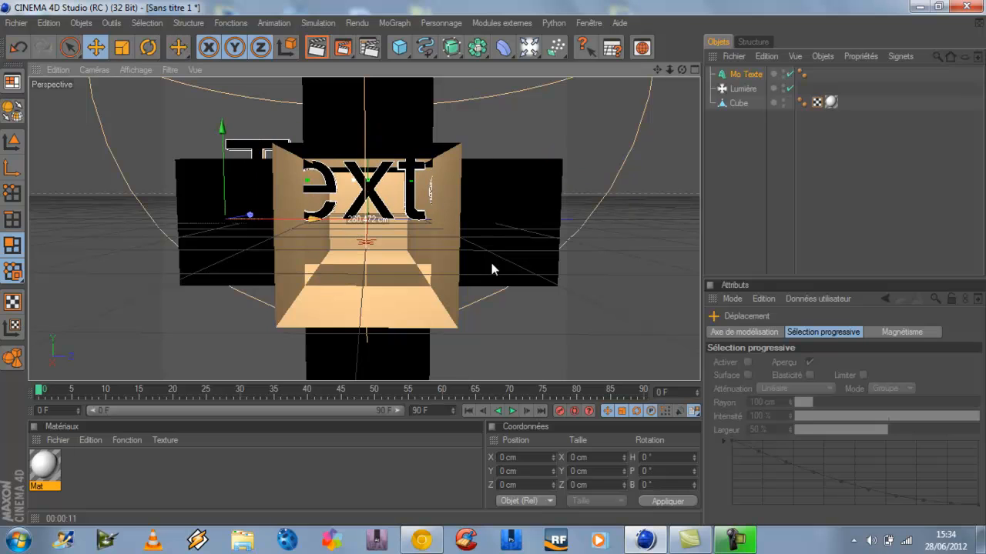
Step: Scale the text object down to a height of about 51.5 cm and position it centrally in front of the room's back wall
click(122, 48)
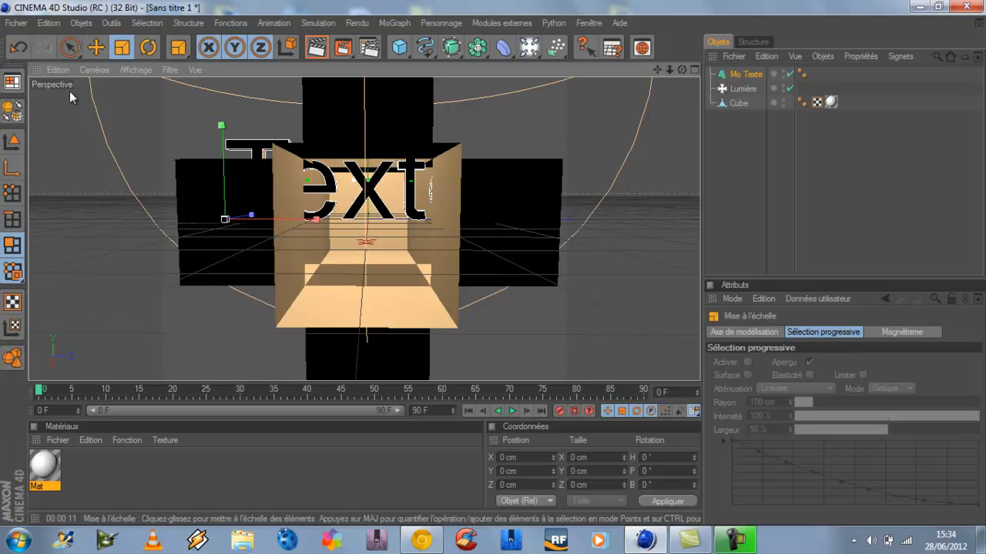
drag(554, 104, 490, 259)
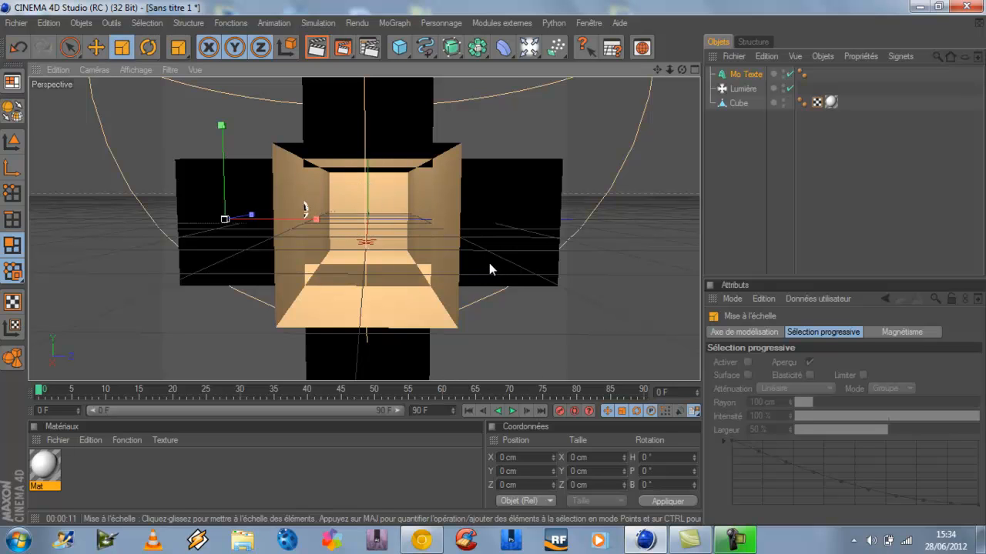
click(95, 48)
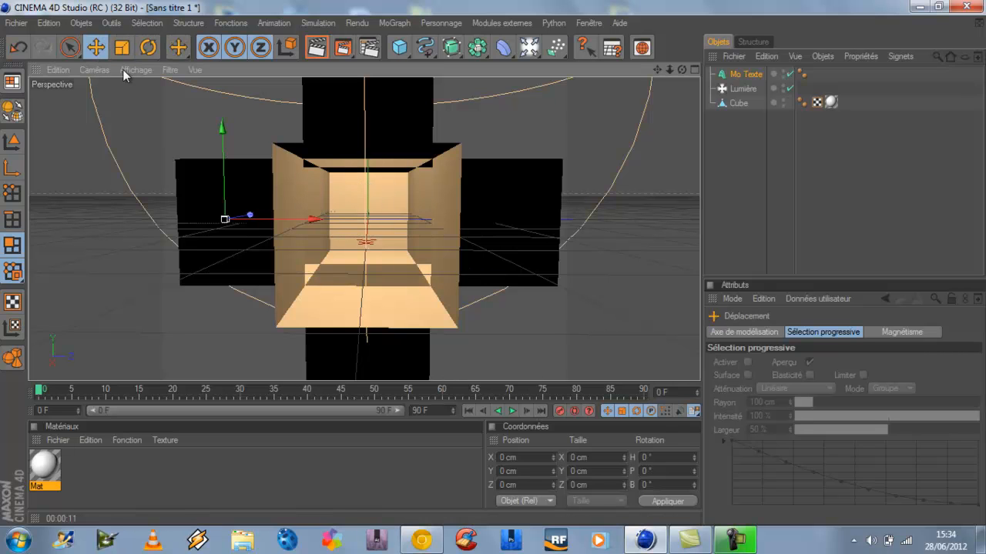
drag(291, 221, 491, 260)
drag(337, 128, 492, 263)
drag(428, 230, 492, 263)
scroll(337, 300, up, 5)
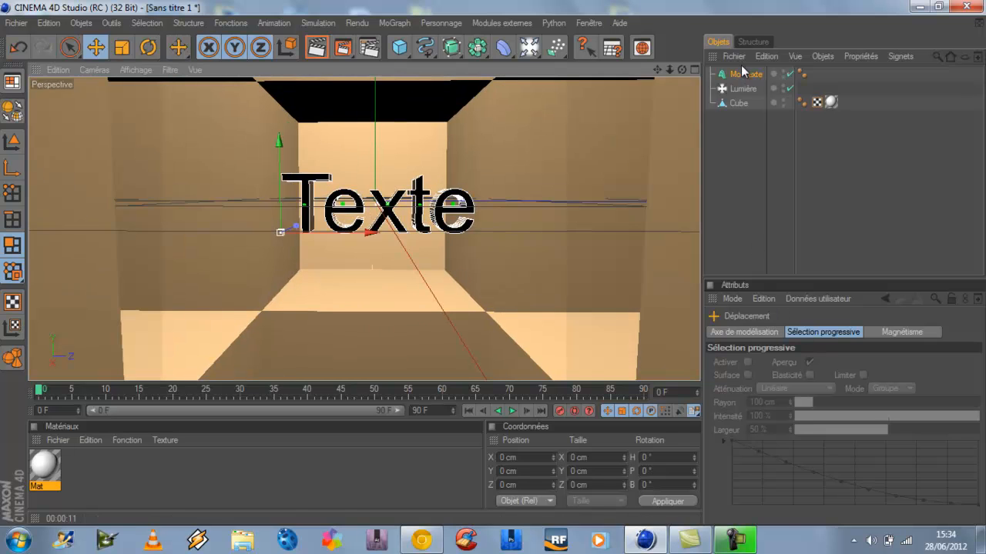
Step: Change the Mo Texte wording to "Wearz Design" and shift it sideways by about 96 cm to centre it in the room
click(752, 75)
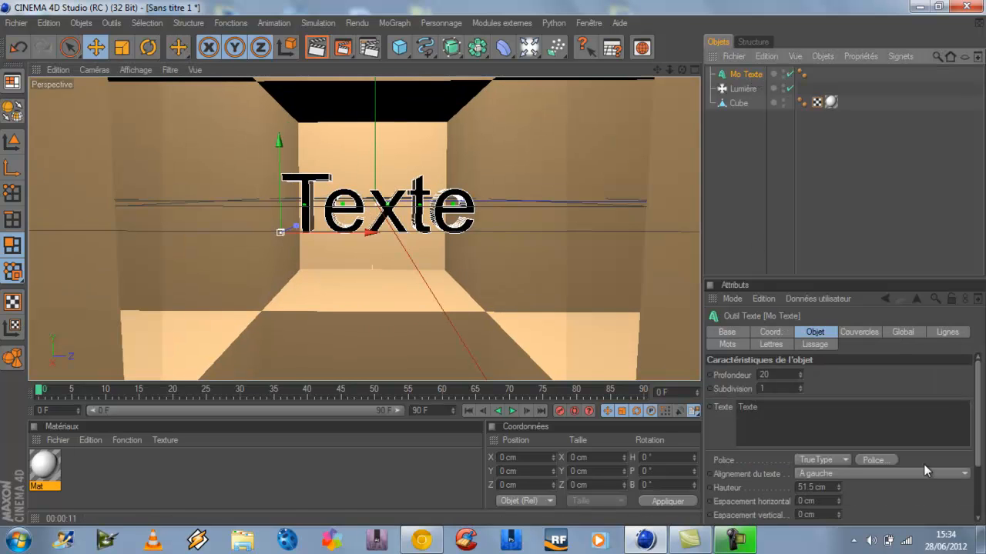
double_click(791, 402)
text(Wearz Design)
click(861, 381)
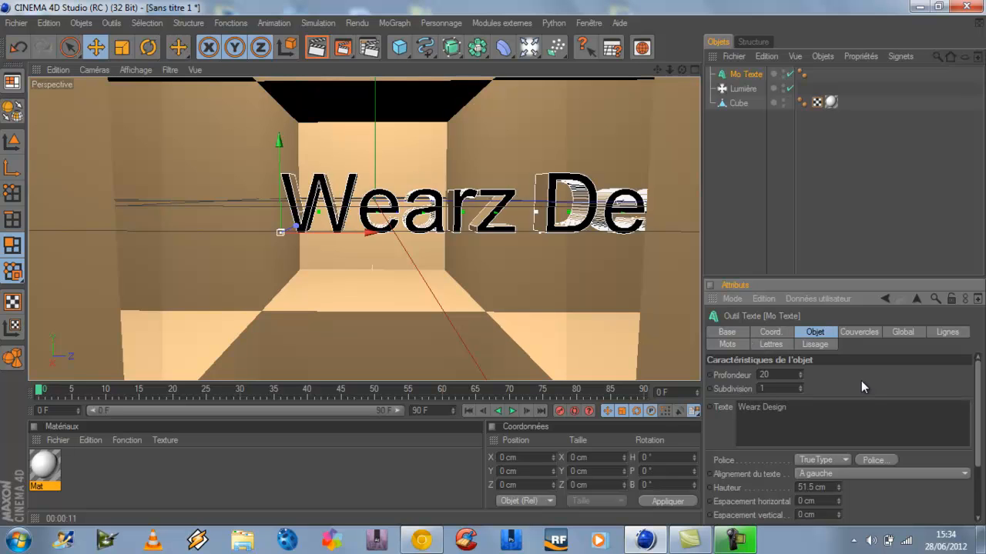
drag(370, 233, 216, 233)
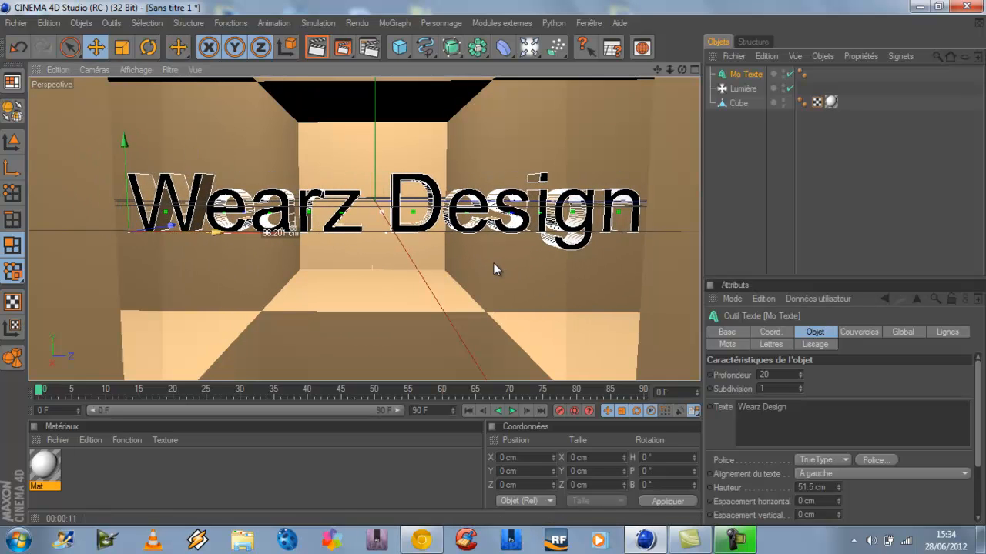
Step: Scale the "Wearz Design" text down to a height of about 41.5 cm, recentre it horizontally and lower it slightly
key(t)
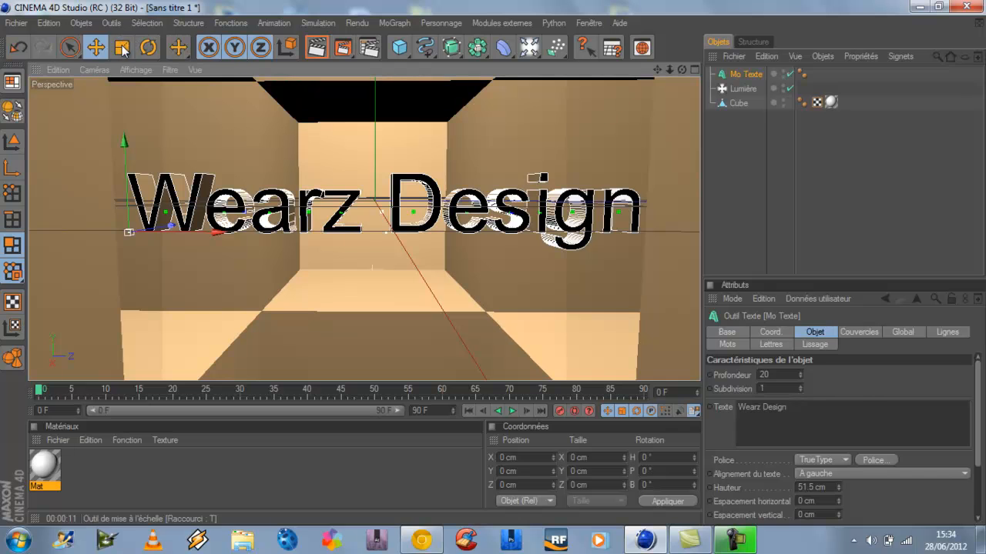
drag(633, 94, 82, 115)
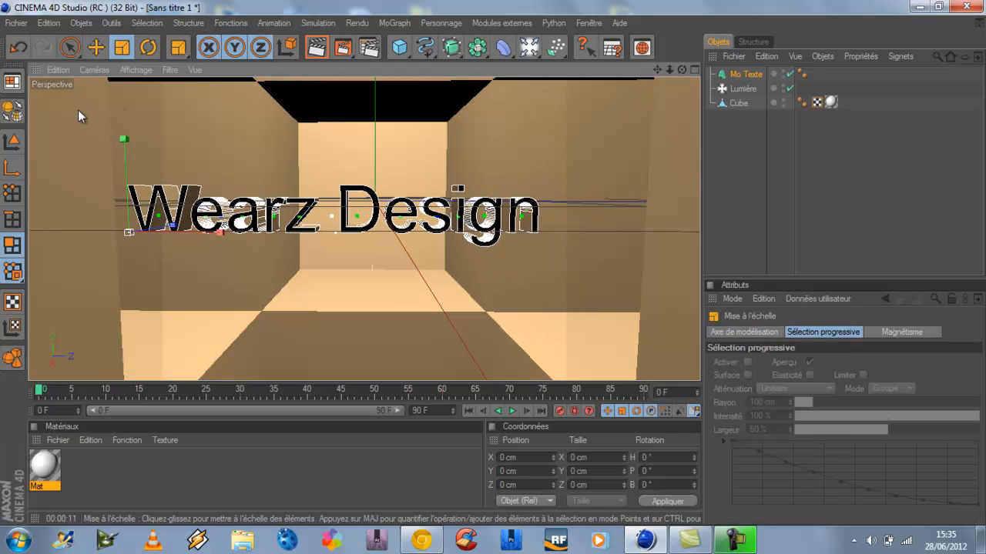
click(96, 47)
drag(215, 237, 493, 262)
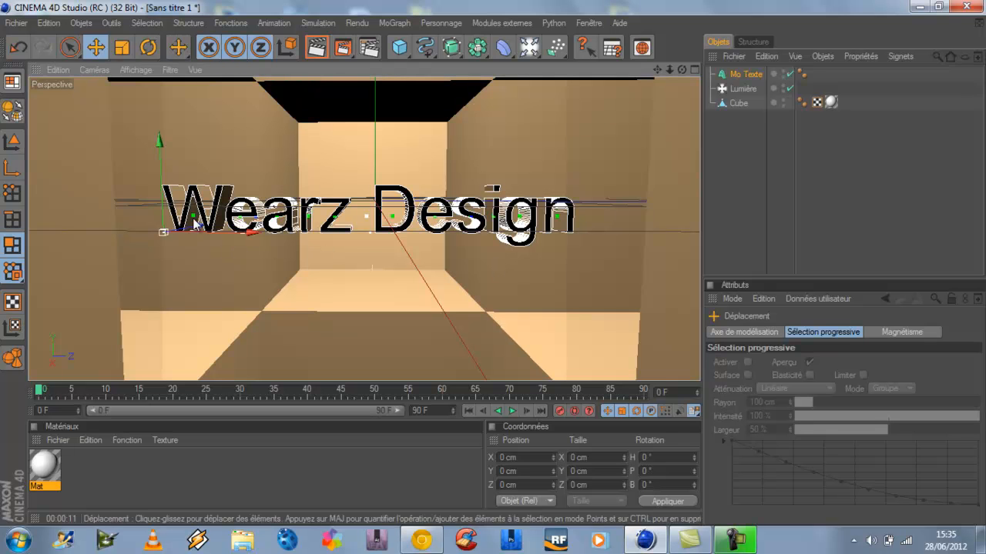
drag(231, 234, 491, 263)
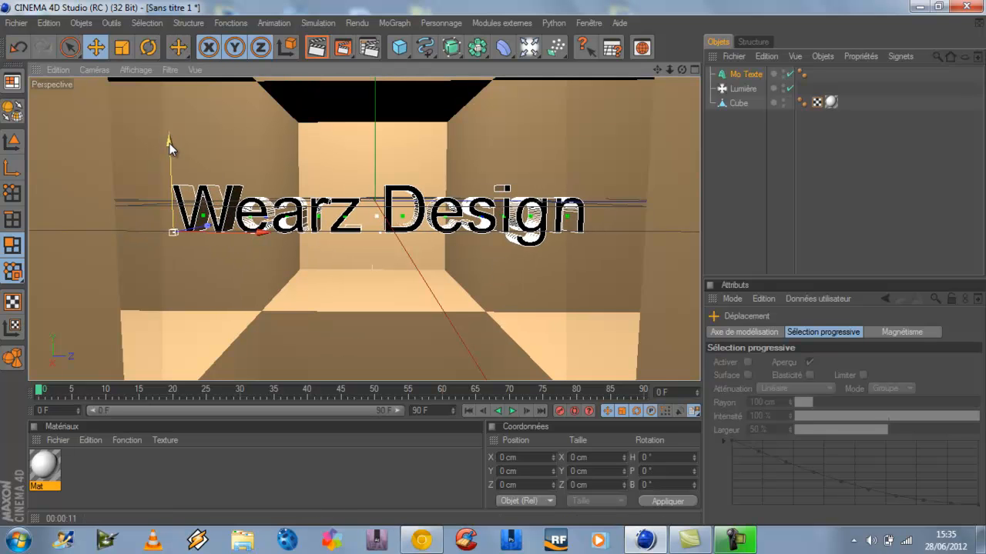
drag(169, 146, 493, 262)
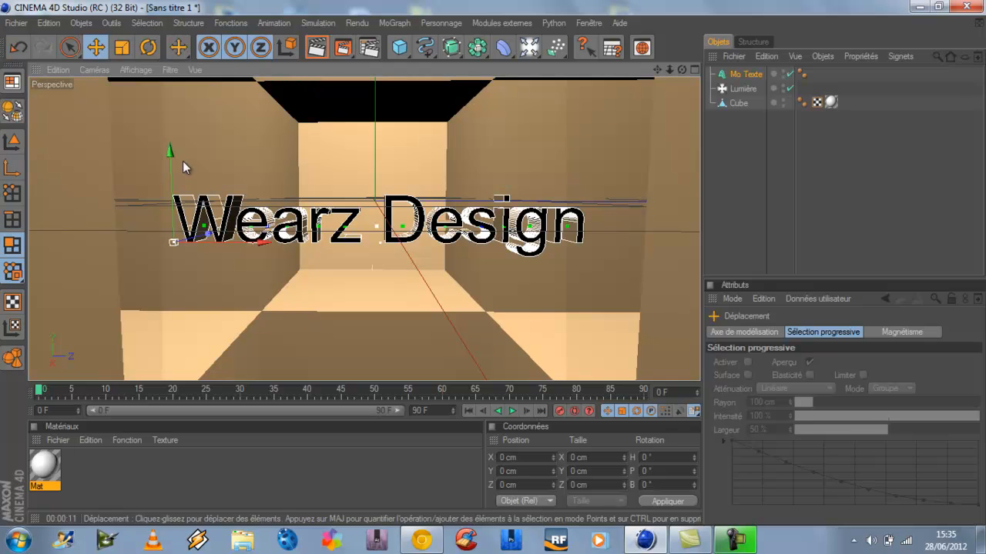
drag(168, 147, 492, 262)
Step: Set both the Début and Fin caps of the Mo Texte object to Couvercle et biseau
click(757, 75)
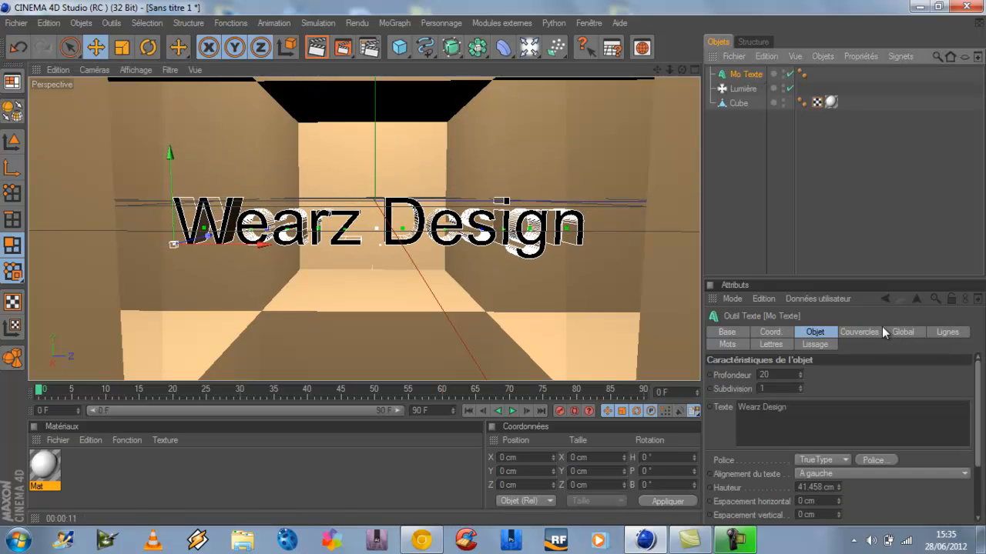
click(854, 332)
click(851, 374)
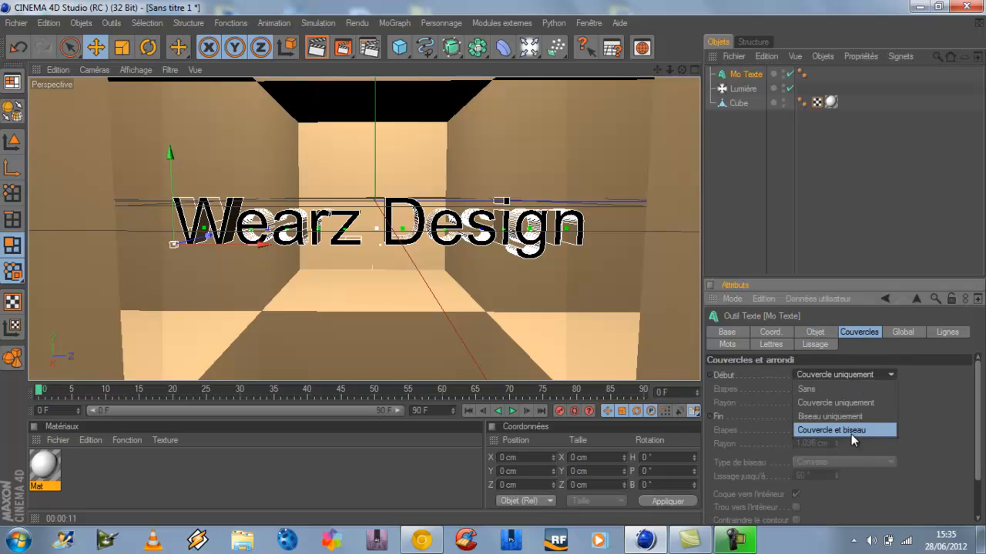
click(850, 433)
click(856, 415)
click(850, 472)
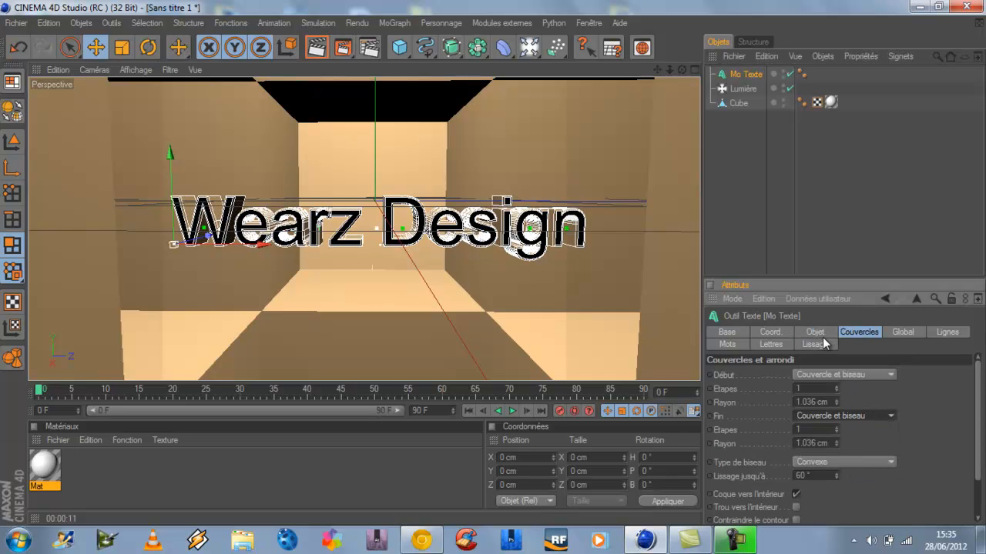
Step: Set the text's font to Futura XBlk BT in the Extra-noir style
click(816, 332)
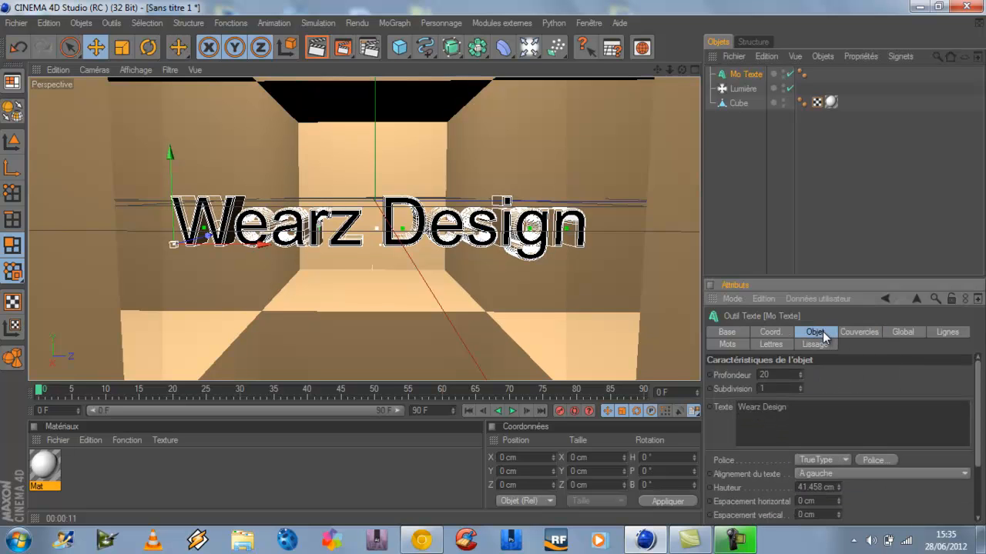
click(873, 460)
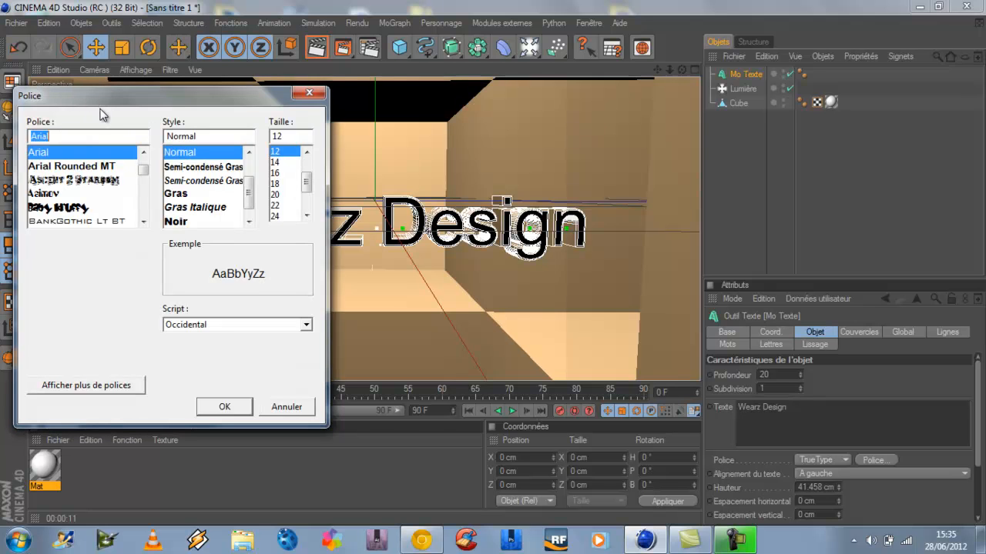
text(Futur)
click(104, 154)
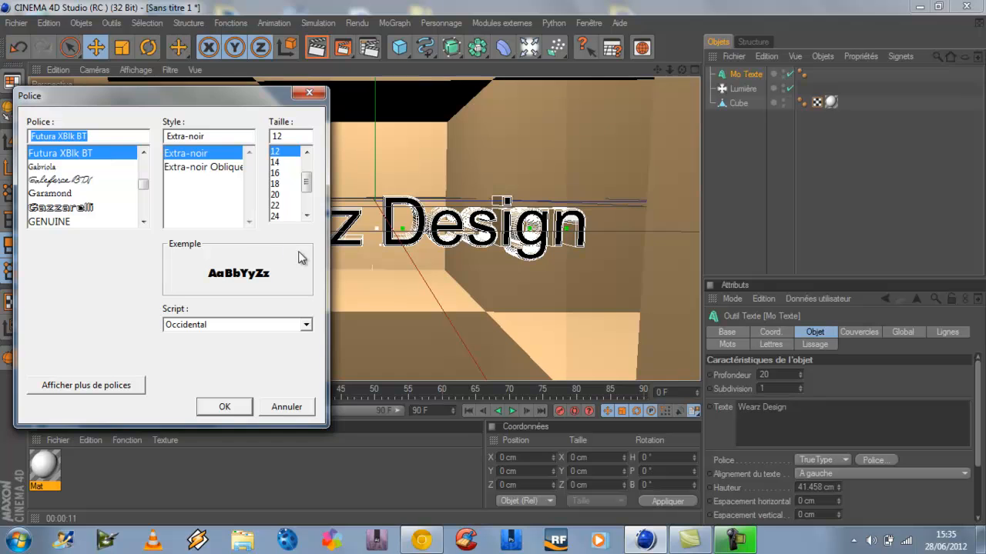
click(224, 407)
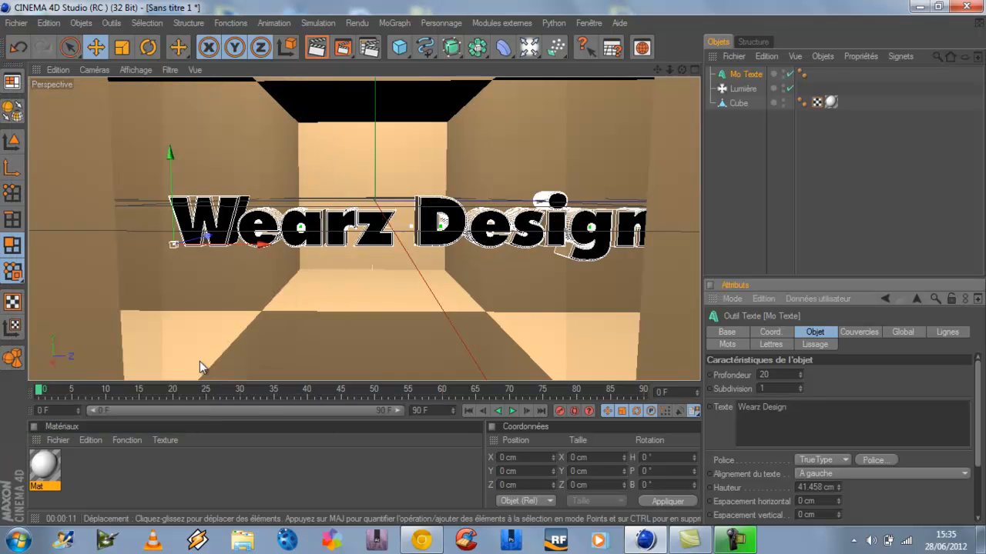
Step: Scale the text down to fit between the room's walls, recentre it, and render a preview of the perspective view
drag(263, 244, 495, 262)
click(122, 47)
mouse_move(603, 128)
mouse_down()
mouse_move(477, 271)
mouse_move(492, 264)
mouse_up()
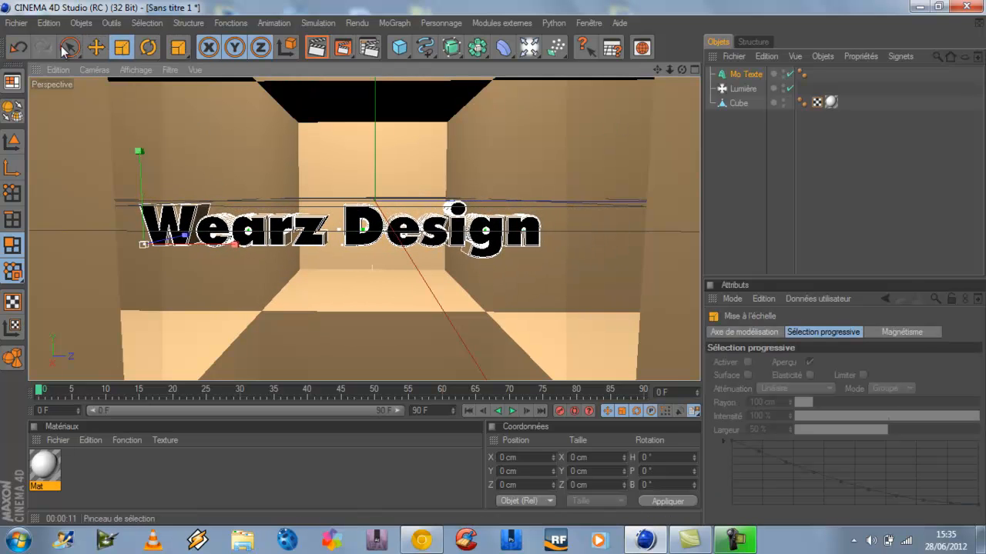
click(96, 47)
drag(216, 245, 496, 263)
click(317, 49)
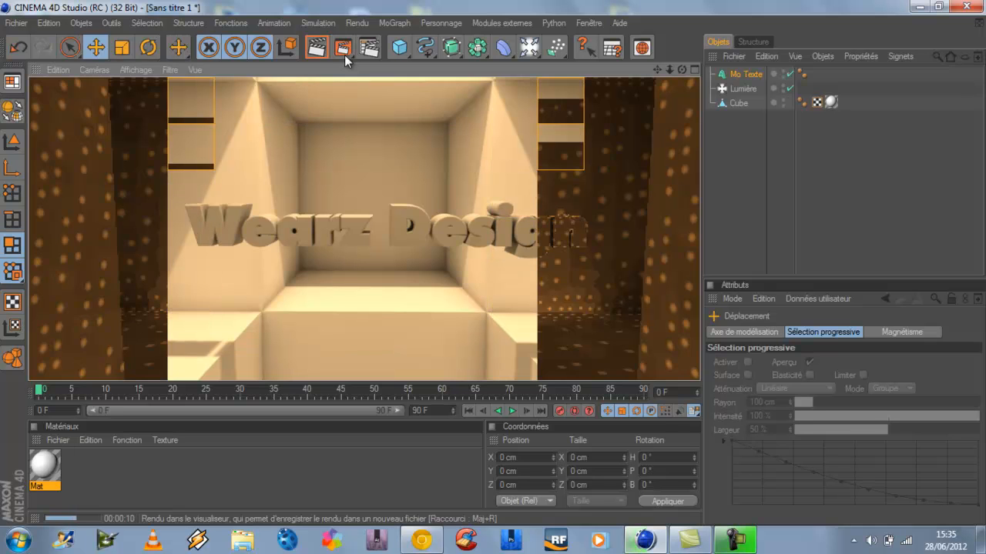
click(130, 471)
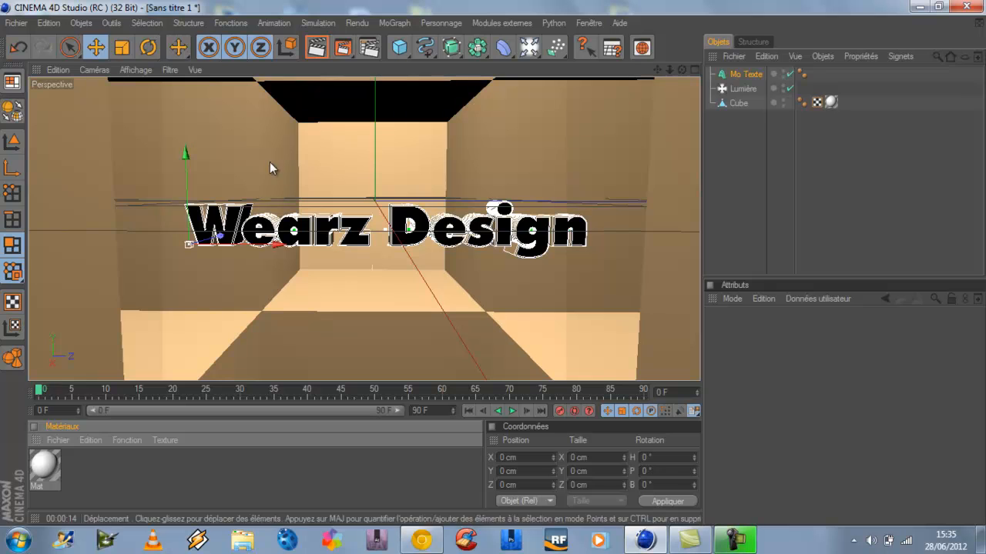
Step: Load the HDRI_01 material into the scene from the Médiathèque's Visualize > Materials > HDRI folder
click(645, 48)
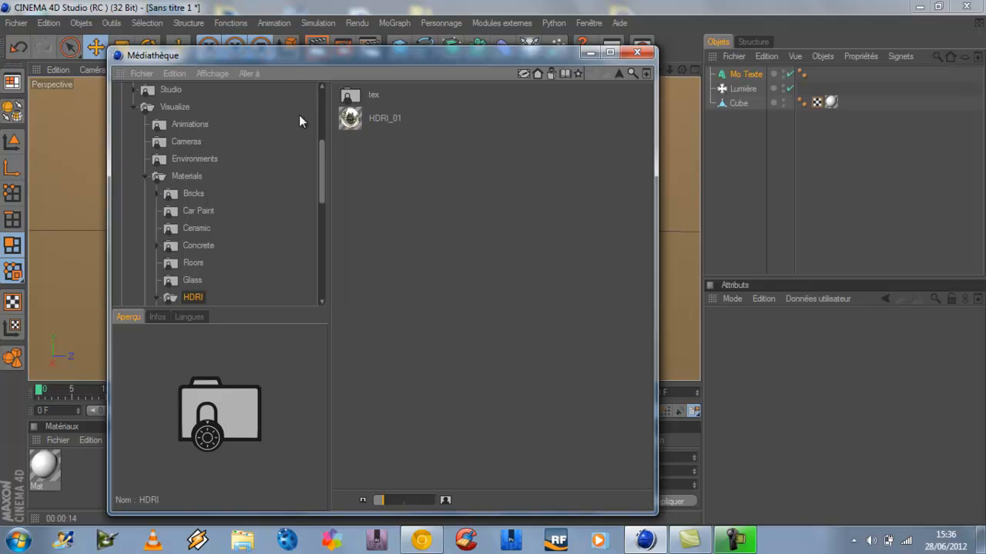
drag(322, 182, 326, 150)
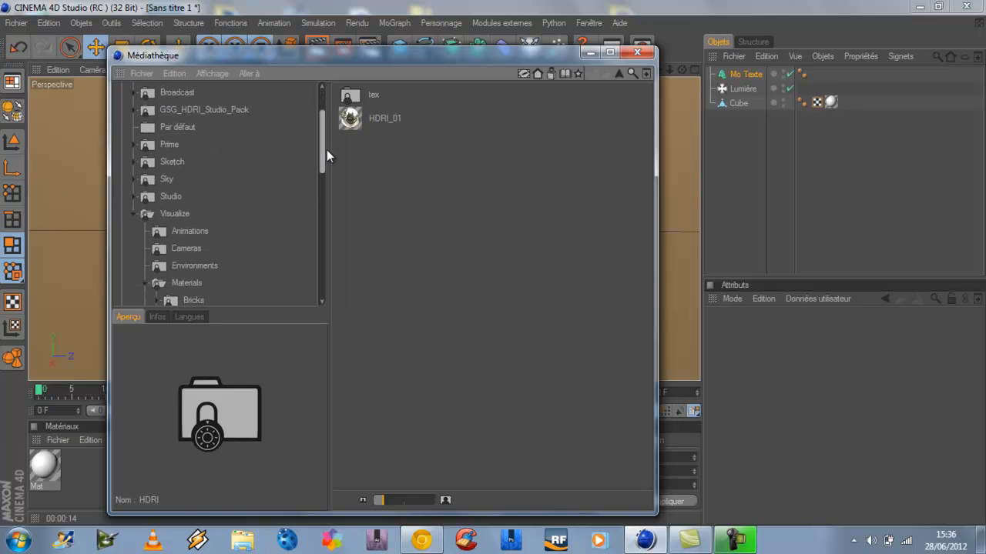
click(176, 213)
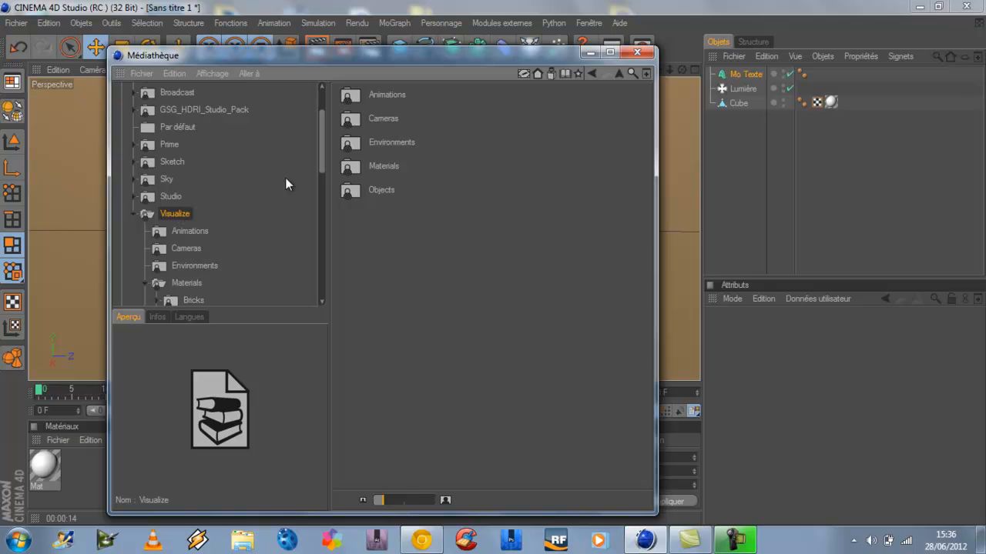
drag(322, 151, 317, 184)
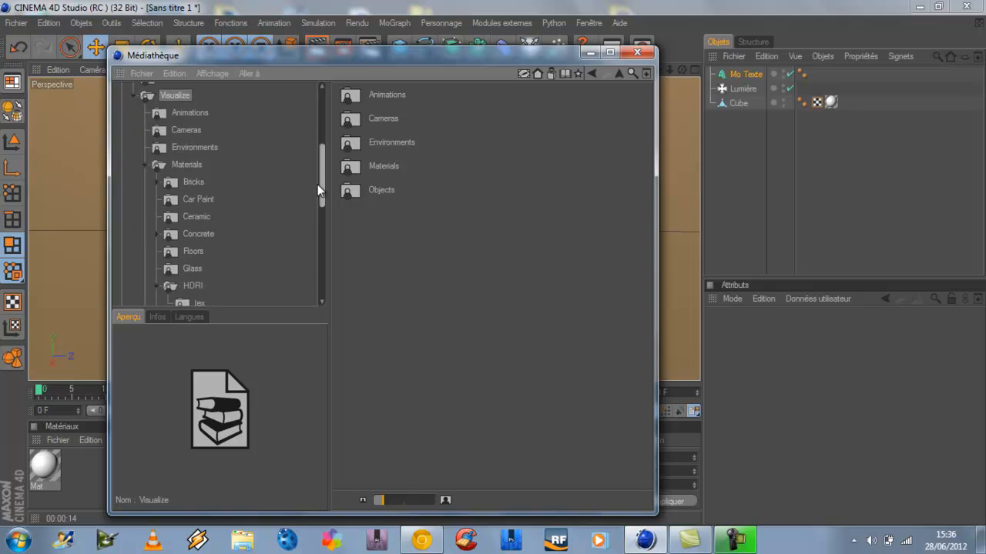
click(185, 166)
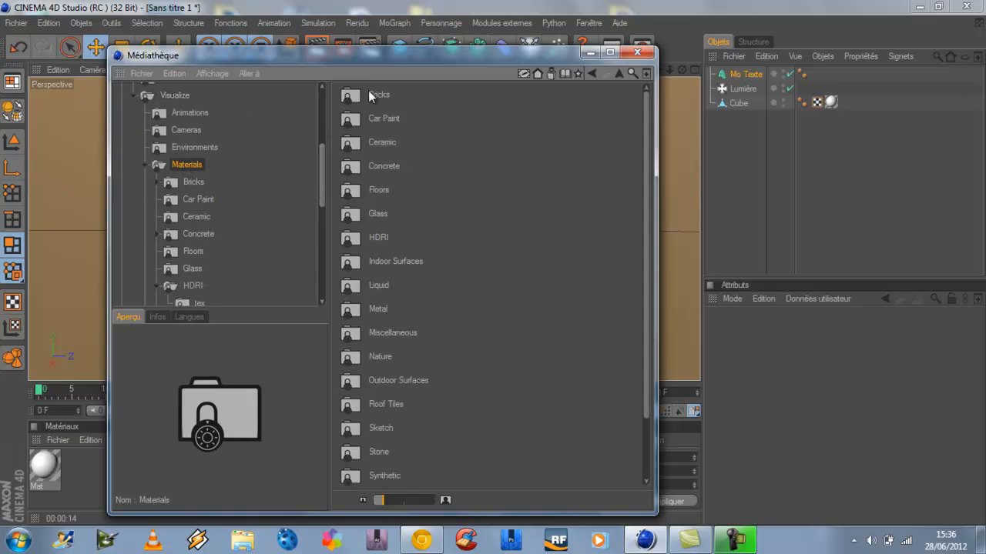
mouse_move(319, 182)
mouse_down()
mouse_move(320, 203)
mouse_move(321, 192)
mouse_up()
click(190, 250)
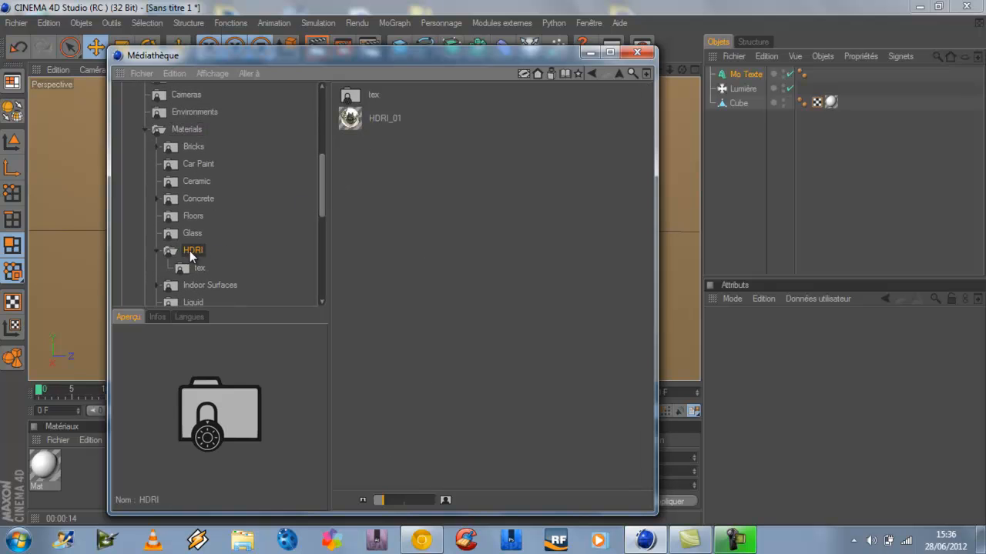
double_click(378, 120)
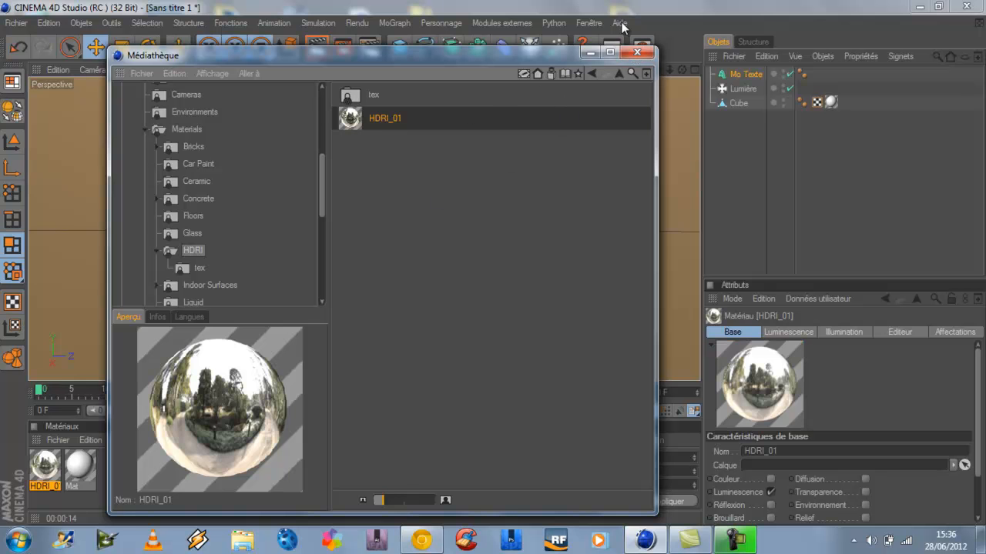
Step: Apply the HDRI_01 material to the Mo Texte object, limit it to selection C1, and render a preview of the perspective view
click(637, 53)
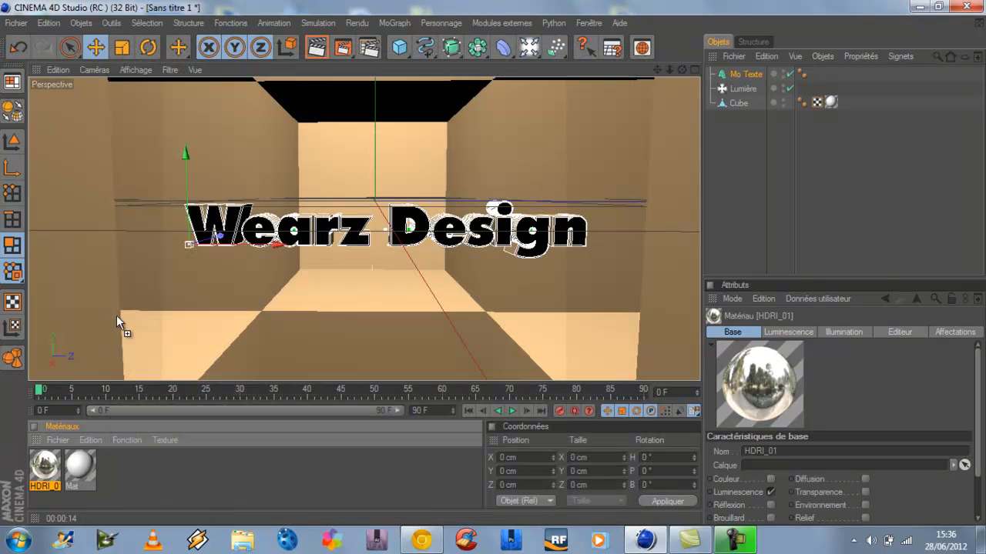
drag(246, 229, 246, 229)
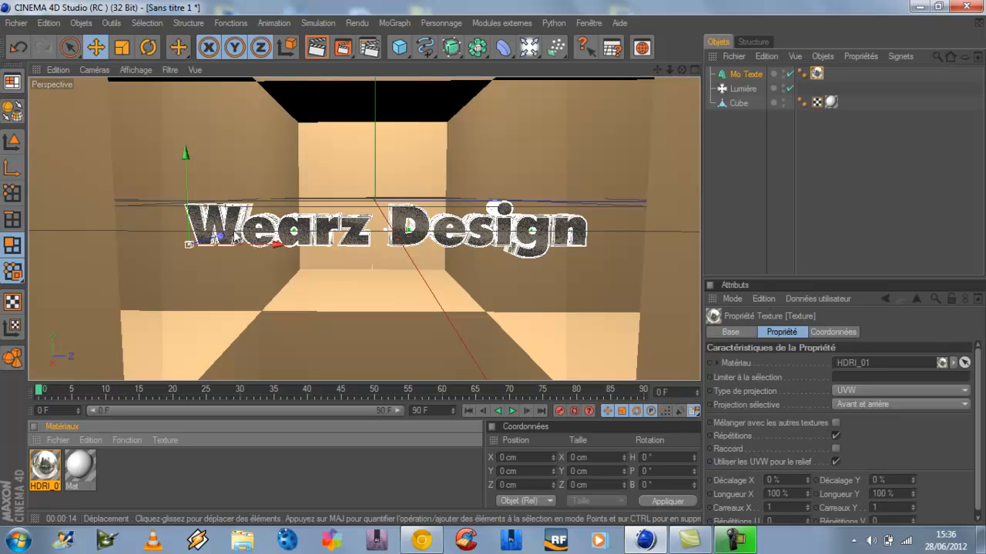
click(817, 73)
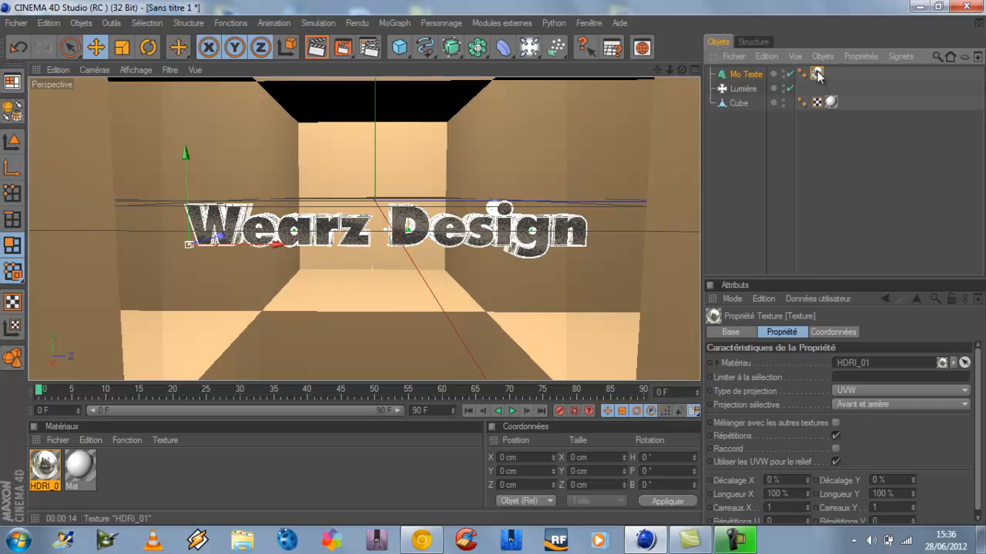
click(879, 377)
text(C)
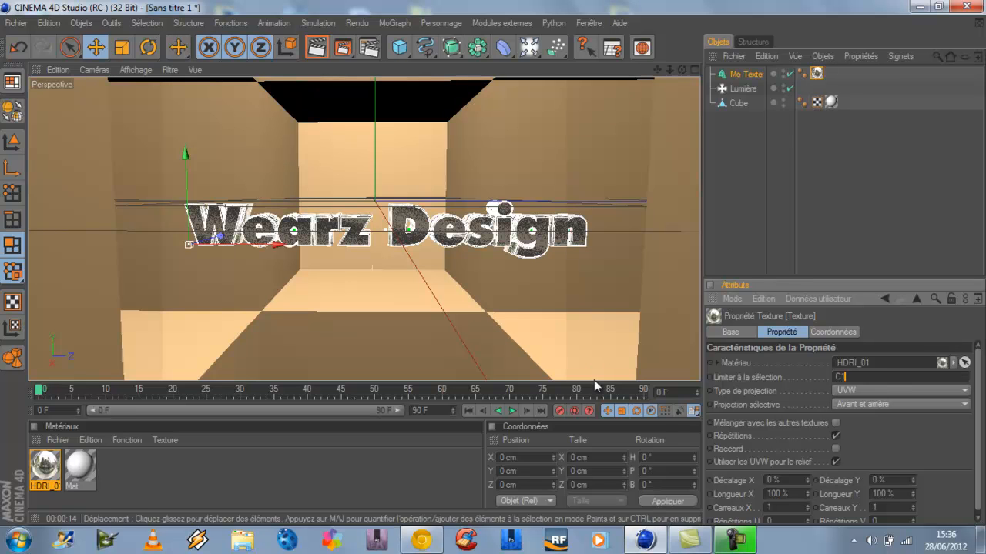
key(Return)
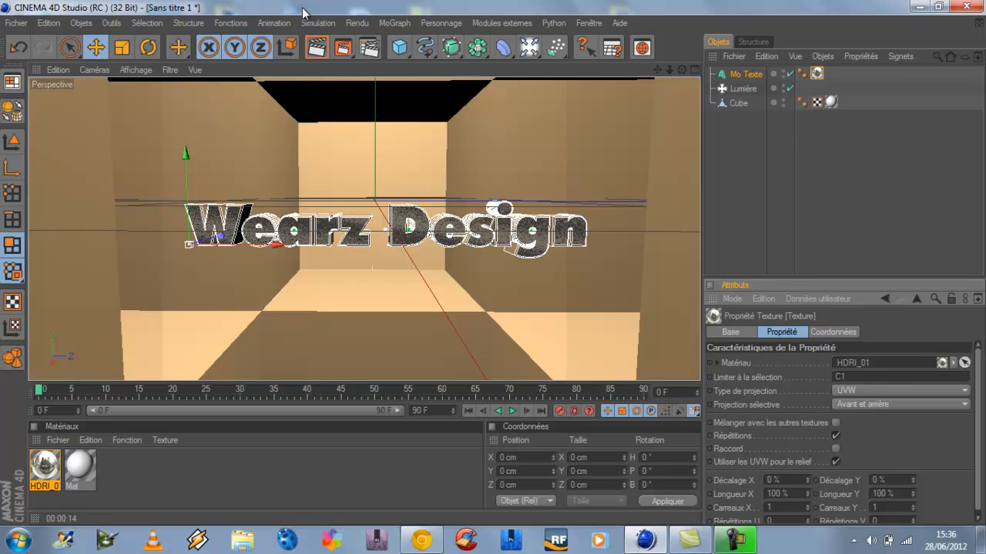
click(316, 48)
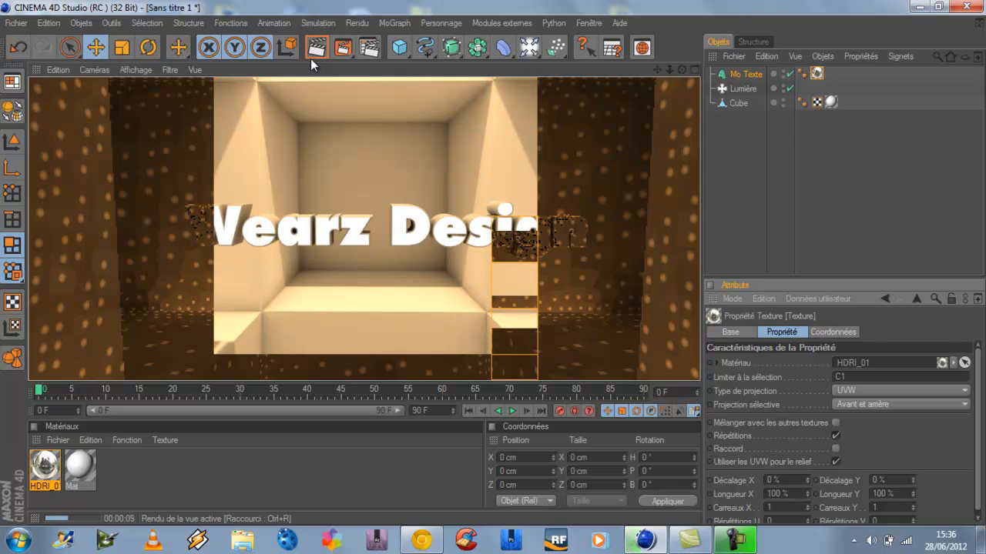
Step: Try limiting the text's HDRI_01 texture to selection C2 and render the perspective view to check it
click(818, 78)
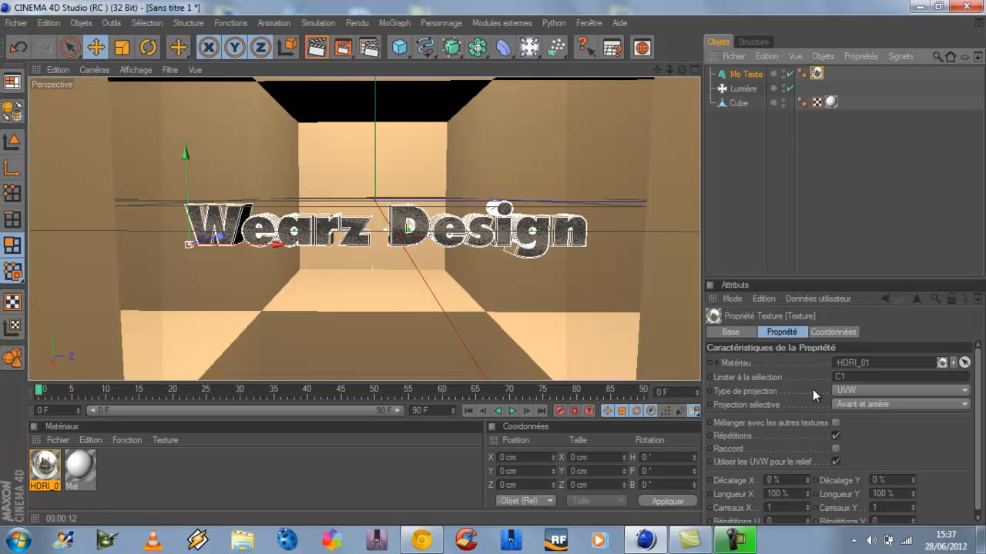
key(BackSpace)
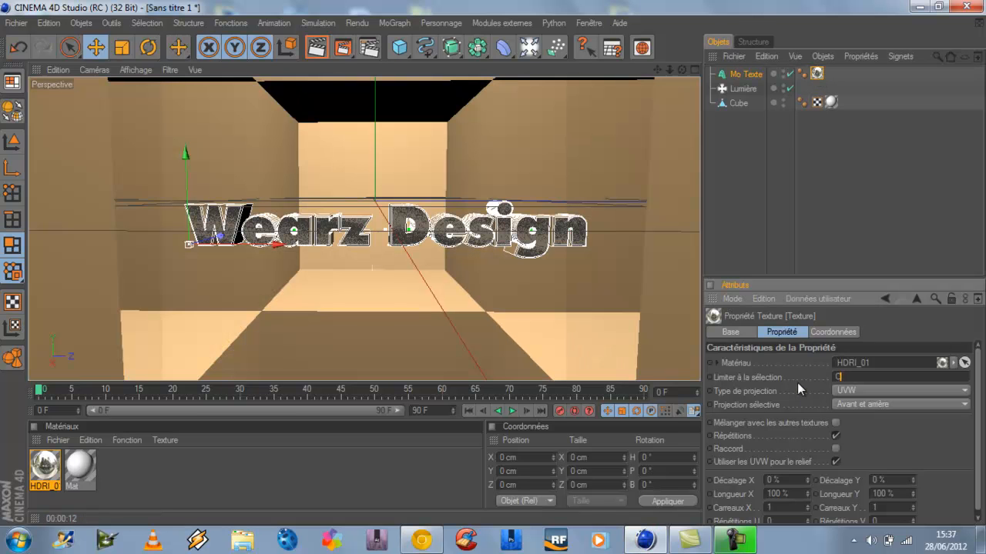
text(2)
key(Return)
click(316, 47)
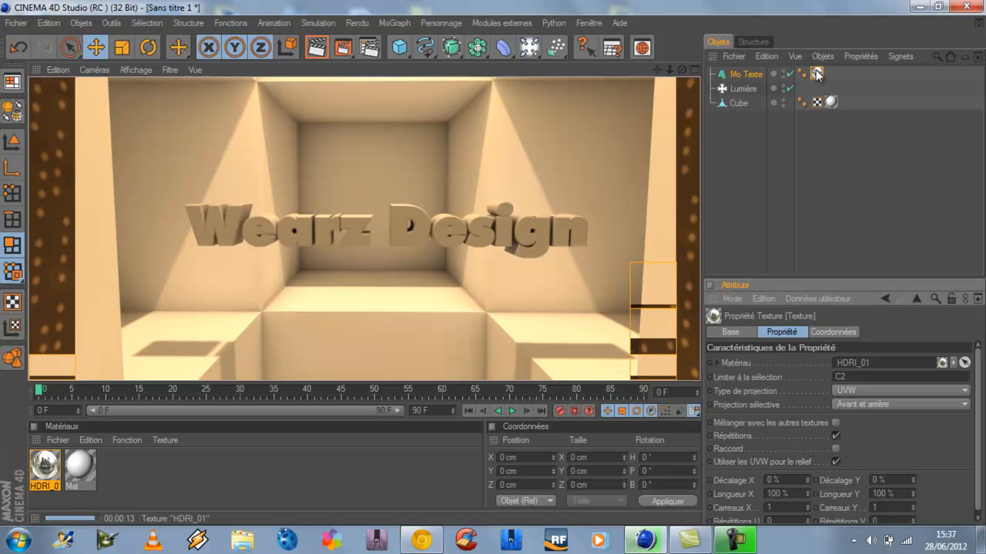
click(817, 73)
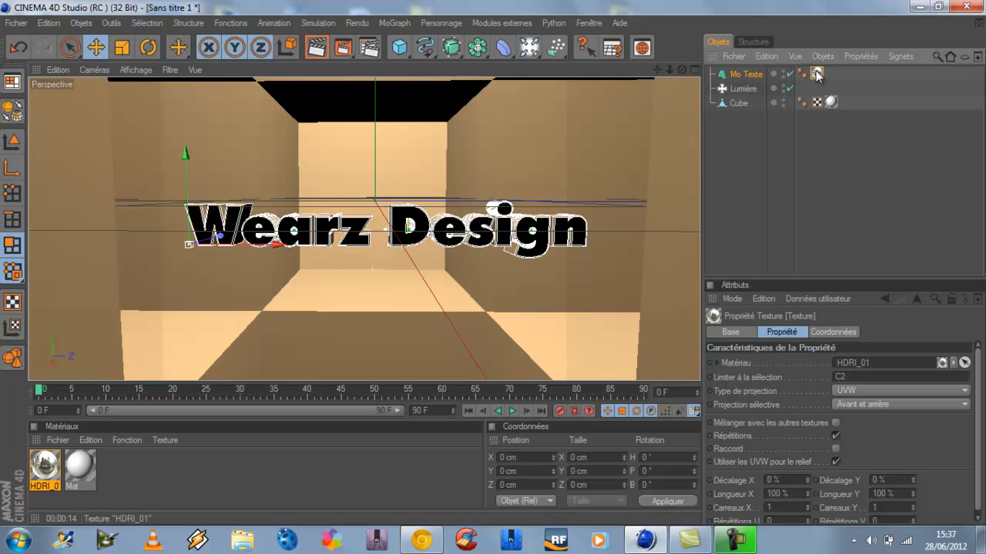
click(223, 488)
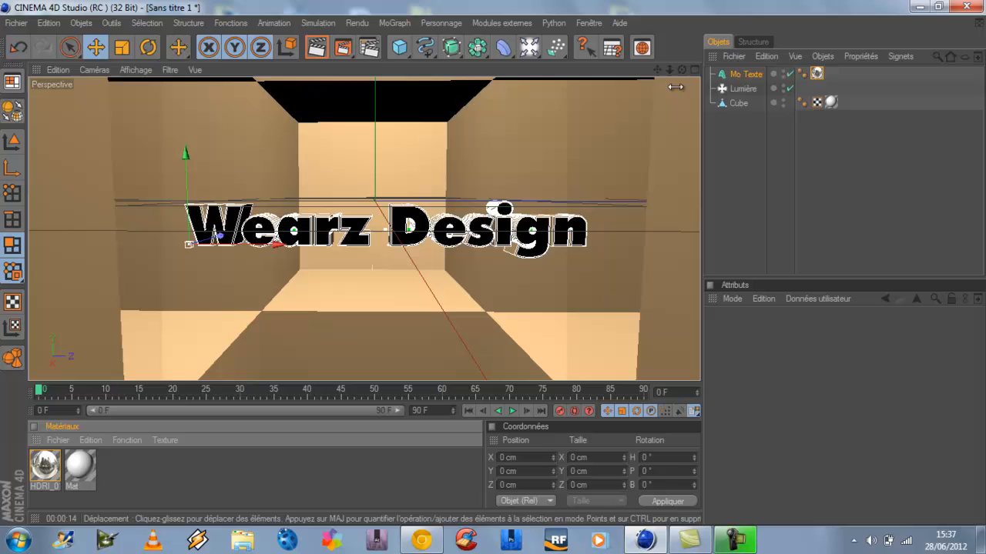
Step: Limit the text's HDRI_01 texture to selection C1 and render only the region around the text
click(820, 74)
click(851, 377)
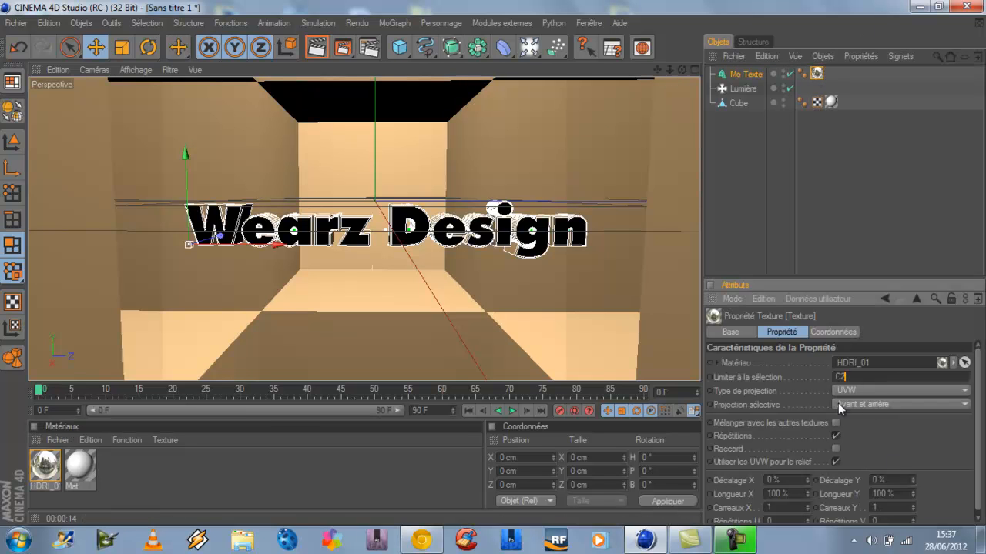
key(Return)
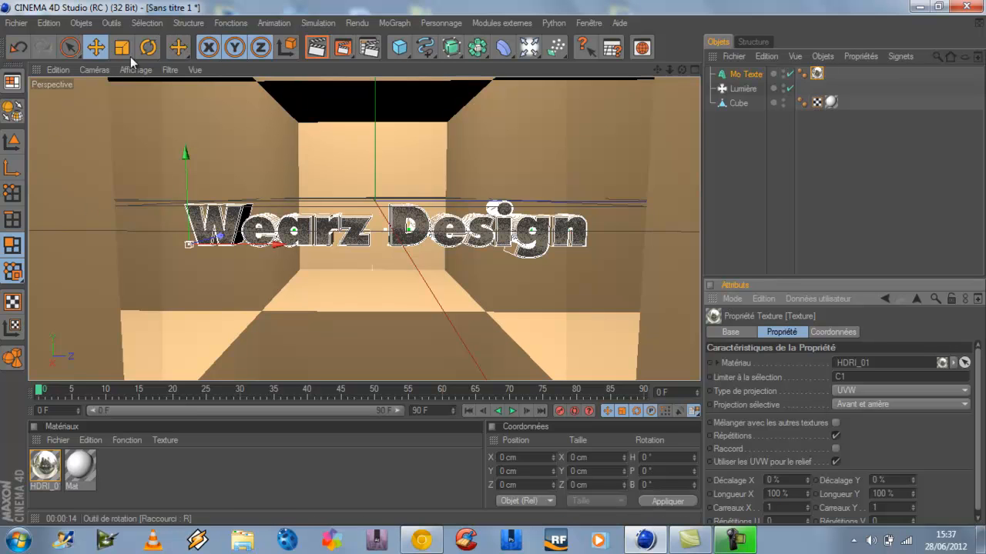
drag(343, 47, 370, 66)
drag(152, 151, 622, 278)
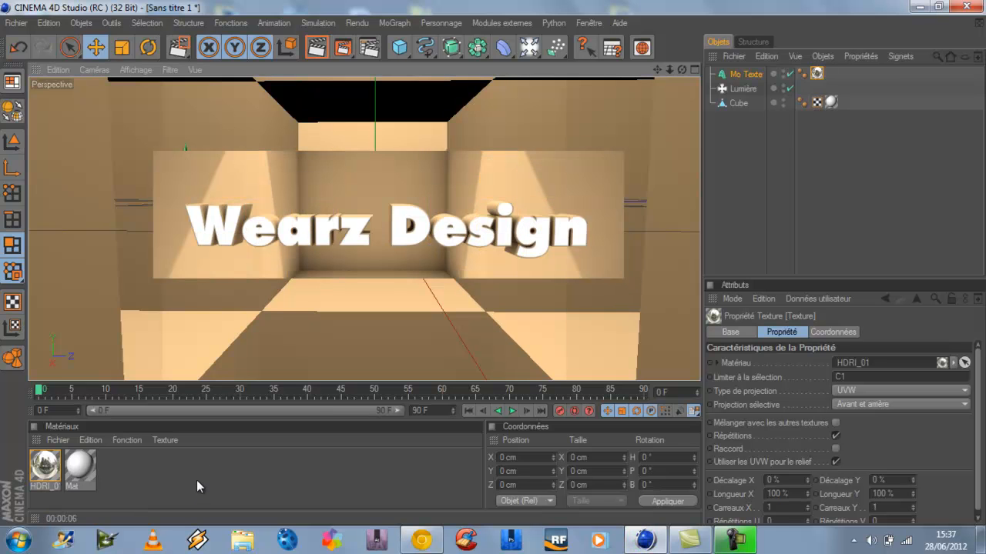
click(154, 497)
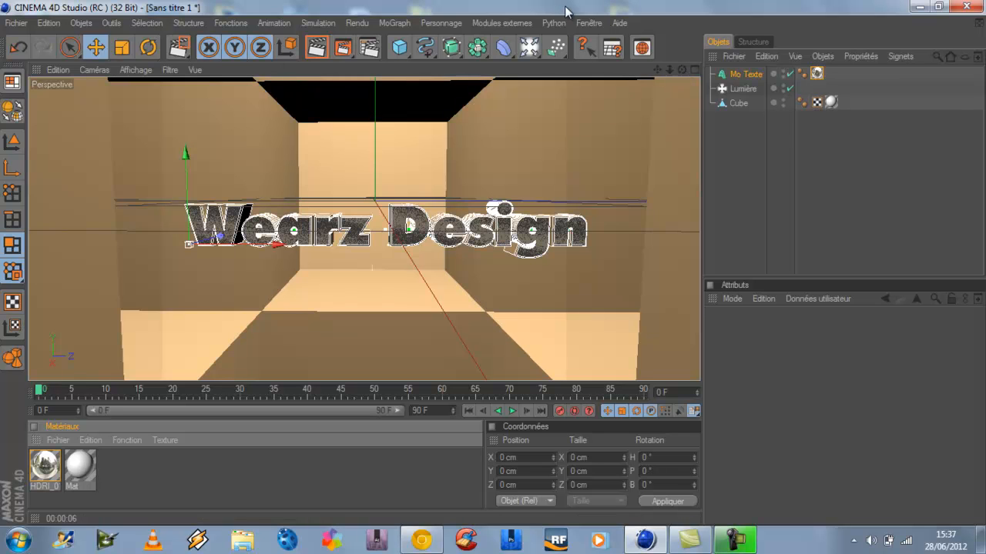
Step: Add a Caméra object to the scene and make the perspective view look through it
click(536, 48)
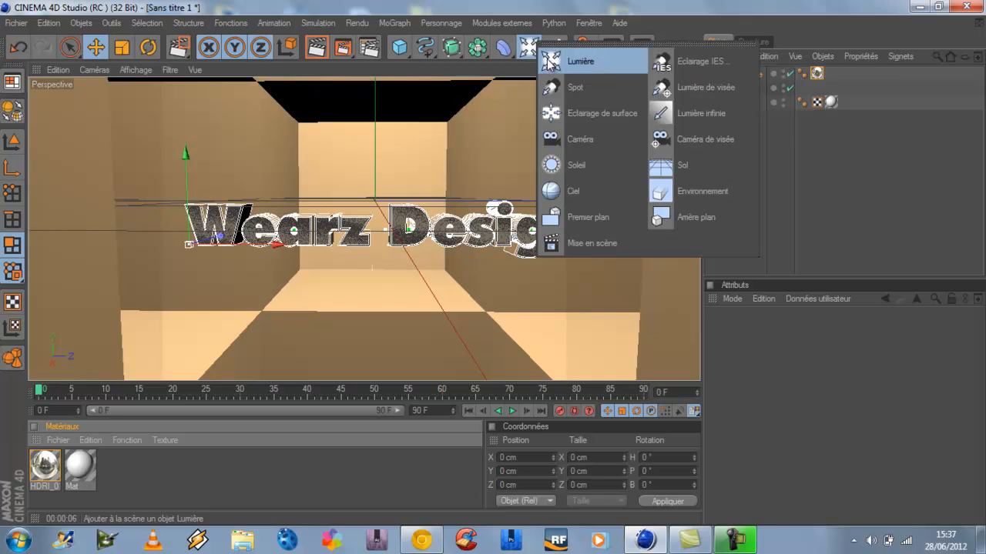
click(581, 142)
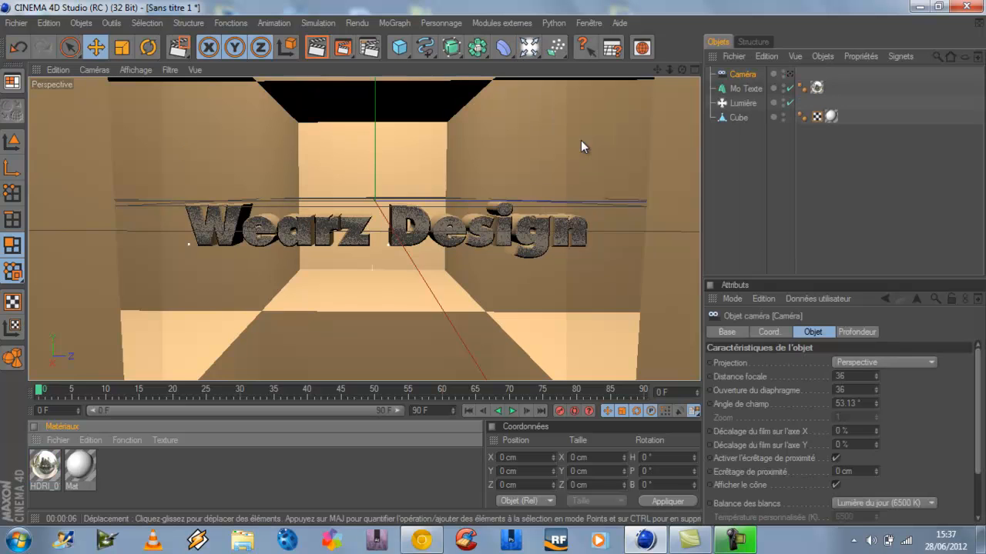
scroll(419, 285, down, 3)
scroll(419, 281, up, 3)
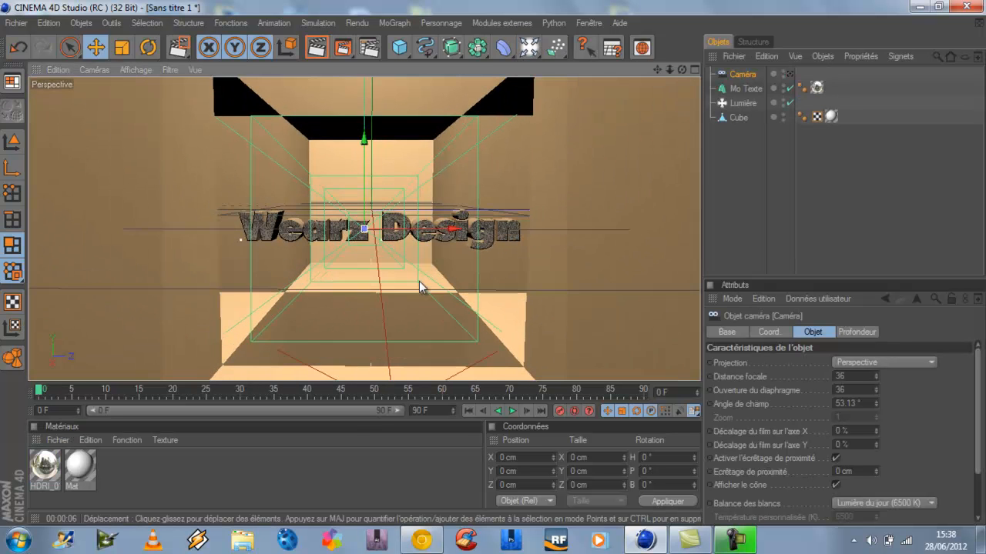
click(789, 74)
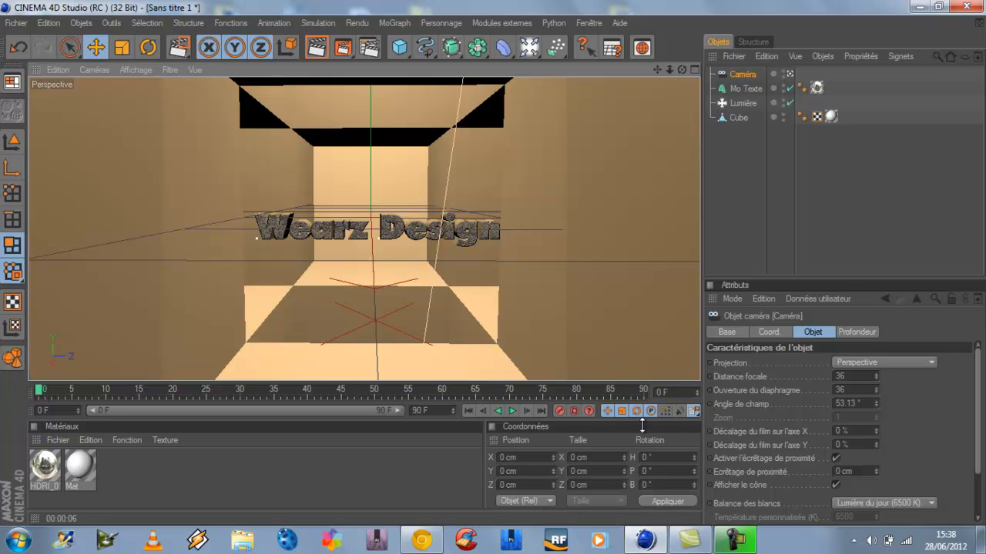
Step: Record a camera keyframe at frame 0 with the text far away, and another at frame 15 moved closer and shifted slightly sideways
click(559, 412)
click(140, 395)
scroll(411, 286, up, 3)
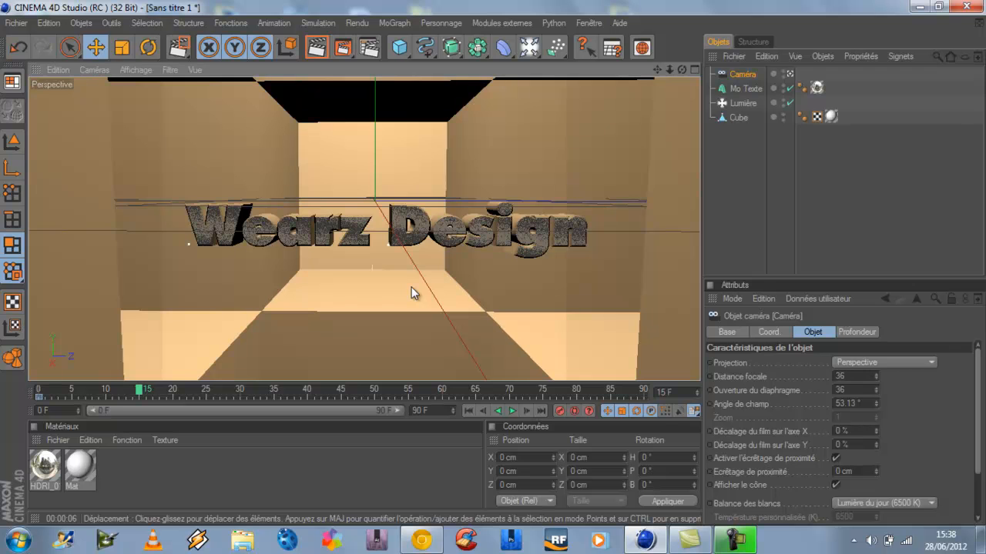
scroll(412, 287, down, 2)
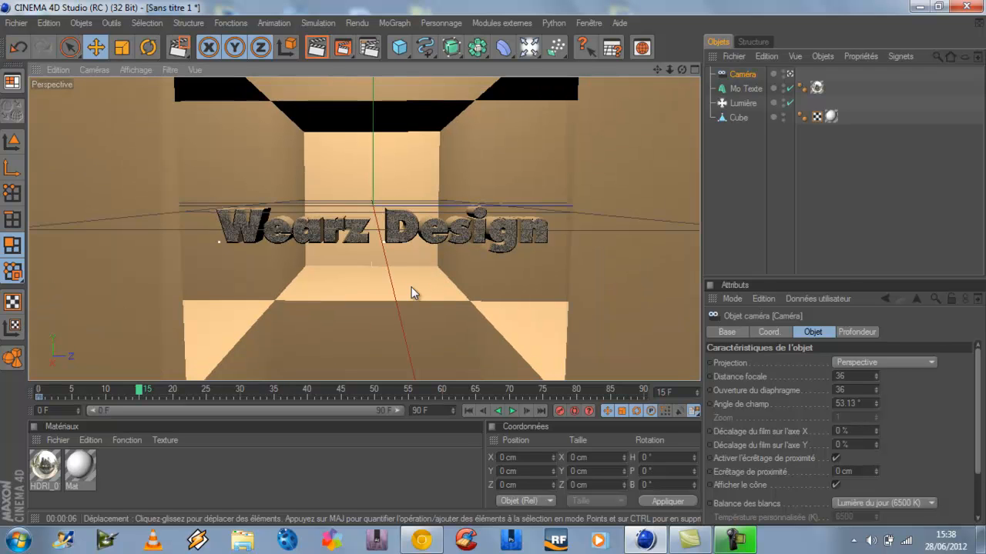
scroll(411, 286, up, 2)
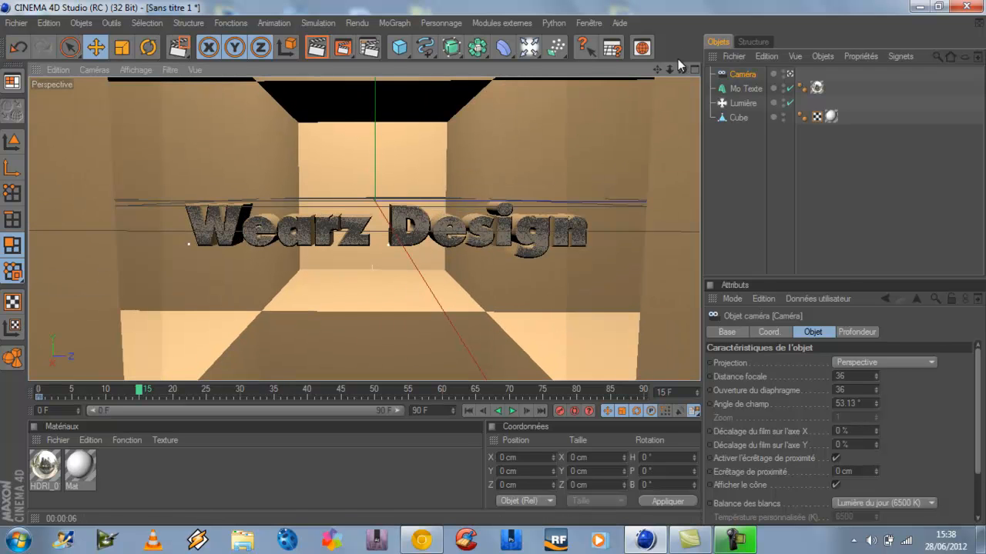
drag(656, 71, 492, 263)
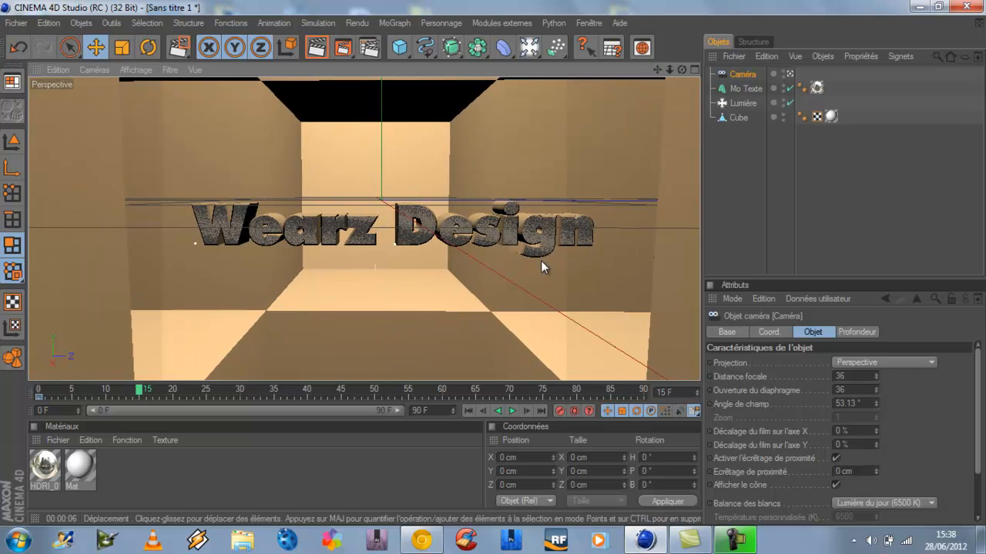
click(561, 411)
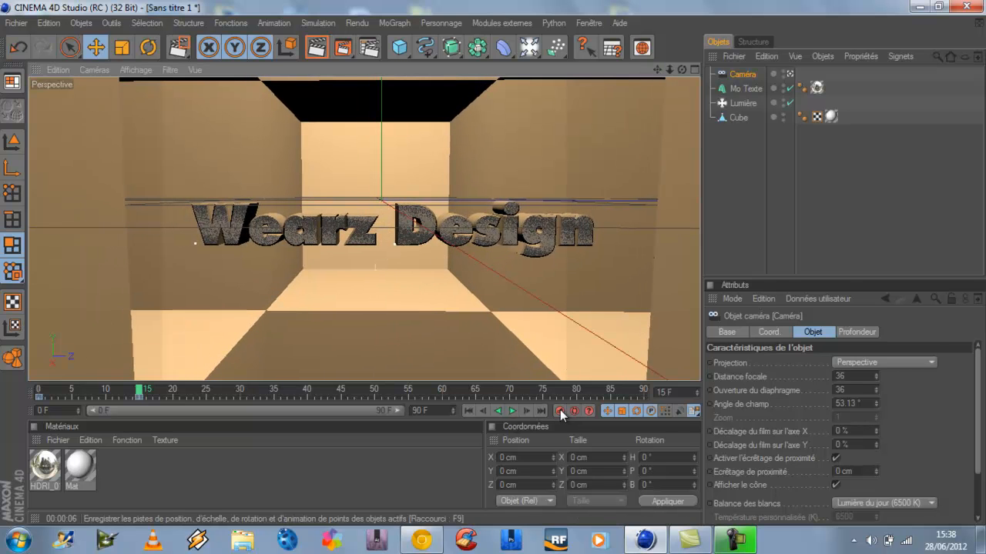
Step: Play the camera animation from frame 0, stop it at frame 29, and pull the camera back from the text there
scroll(542, 297, down, 3)
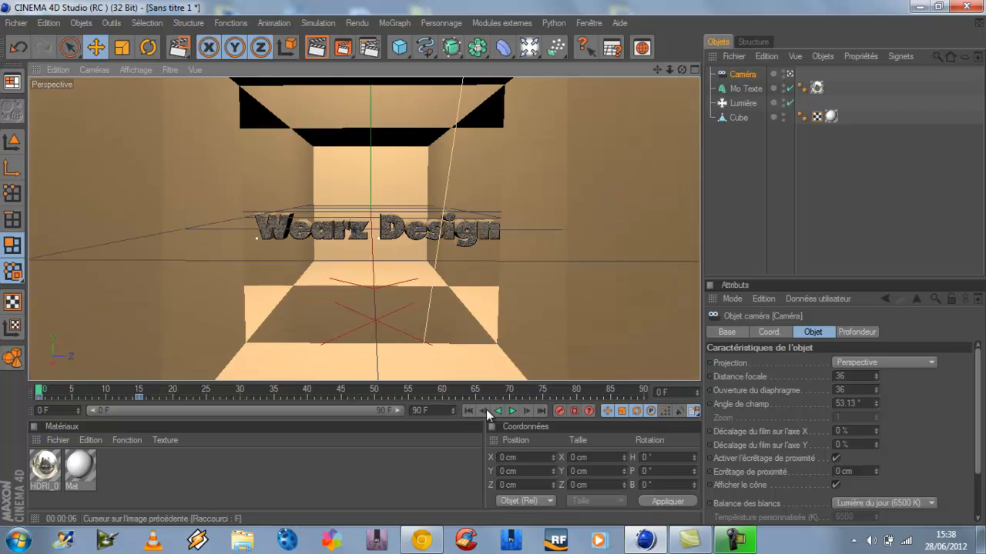
click(512, 411)
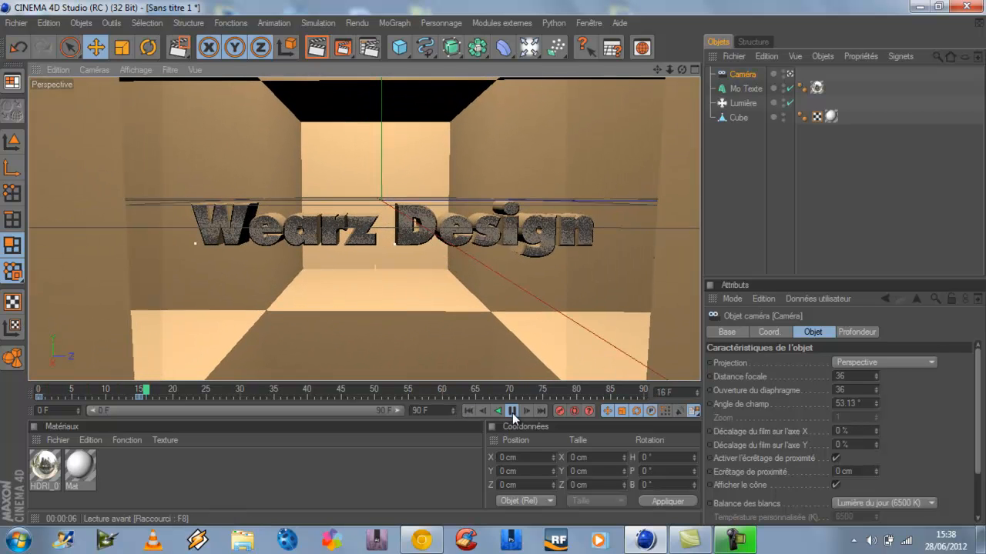
click(512, 411)
scroll(457, 315, down, 3)
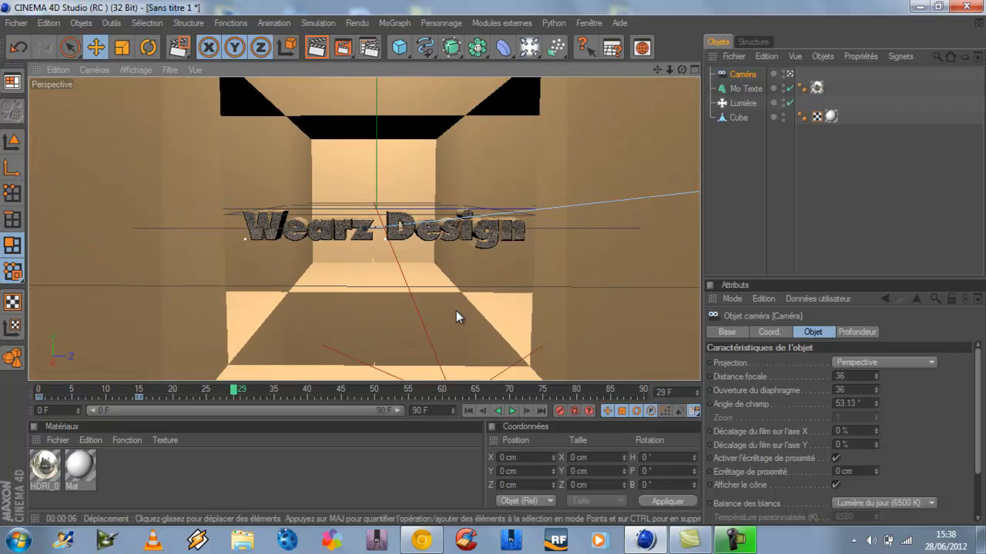
scroll(456, 312, up, 2)
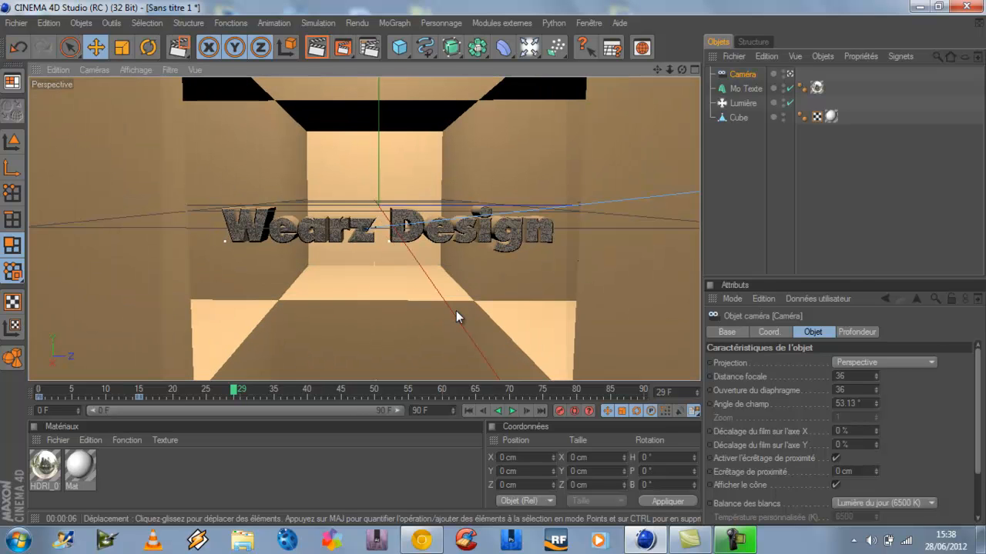
Step: Set the render output to the HDV/HDTV 720 29.97 film preset
click(369, 47)
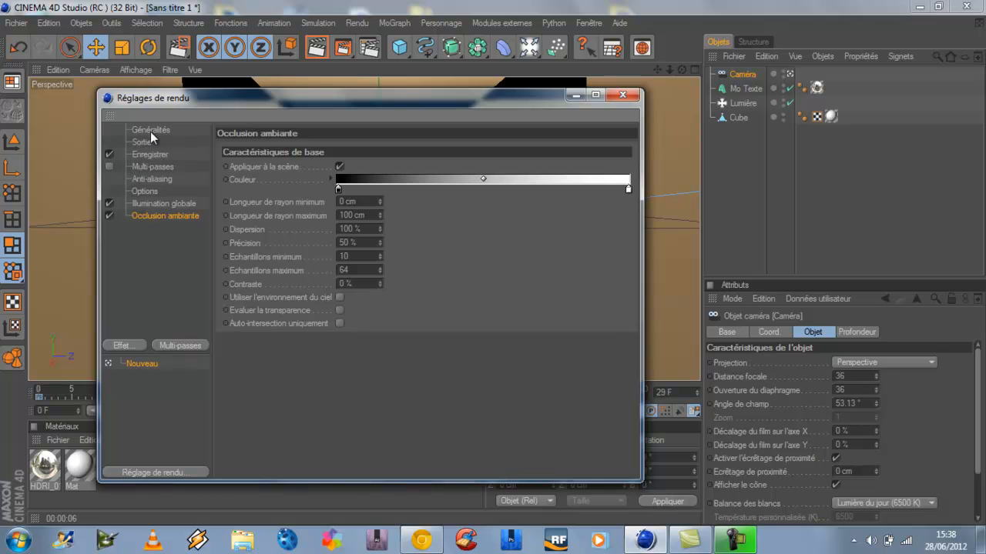
click(143, 143)
click(231, 147)
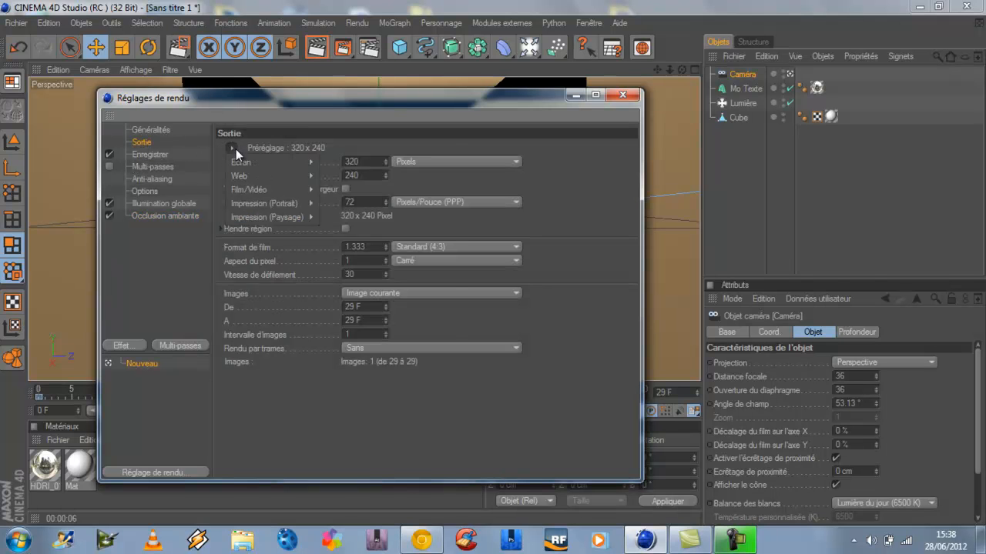
mouse_move(259, 189)
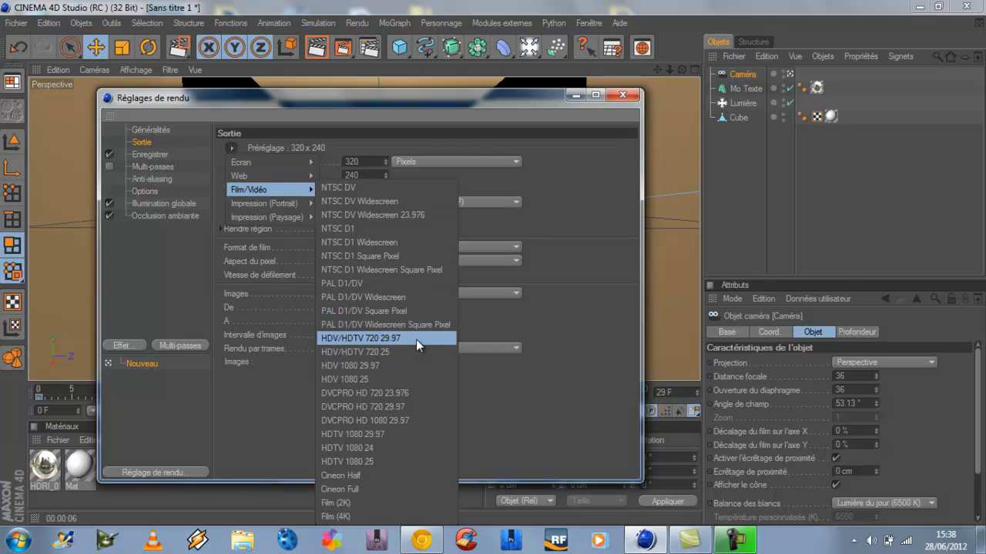
click(416, 340)
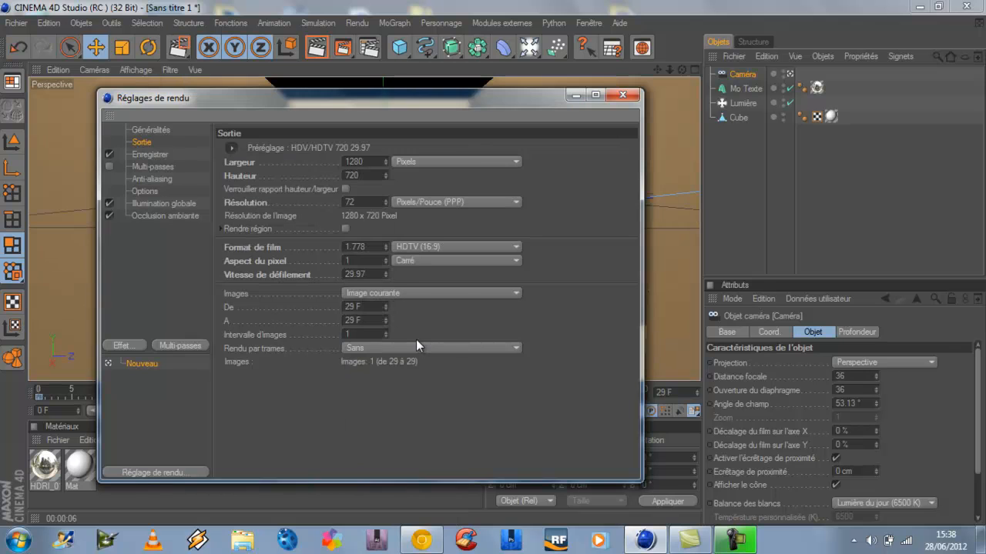
Step: Set the output frame range from 0 to 30
double_click(345, 307)
text(0)
key(Tab)
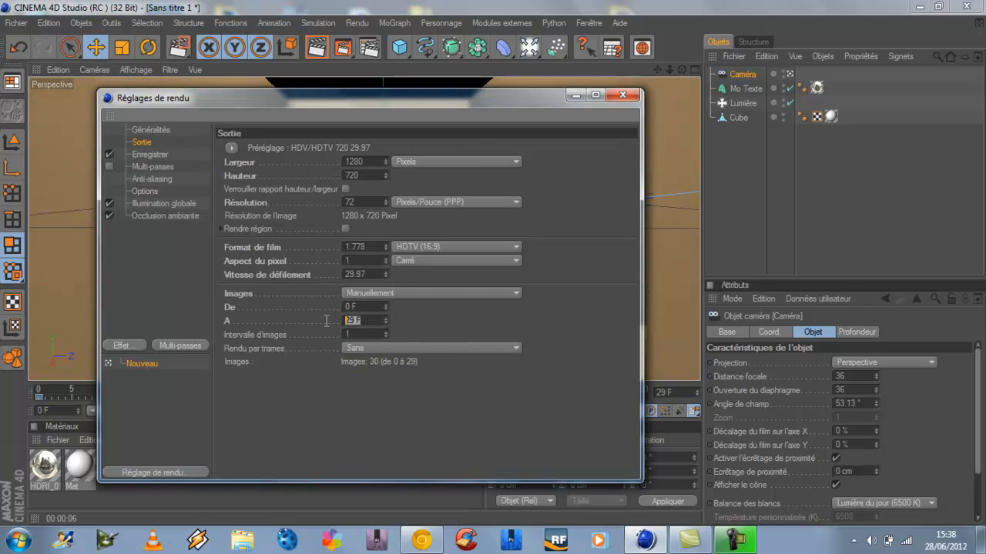
text(30)
Step: Set the rendered file's save format to Film AVI
click(153, 156)
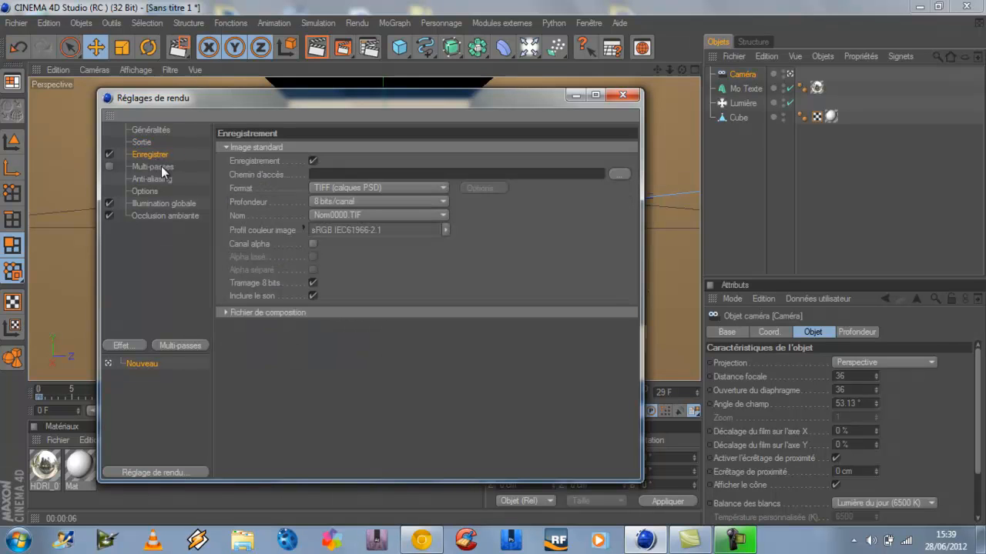
click(399, 186)
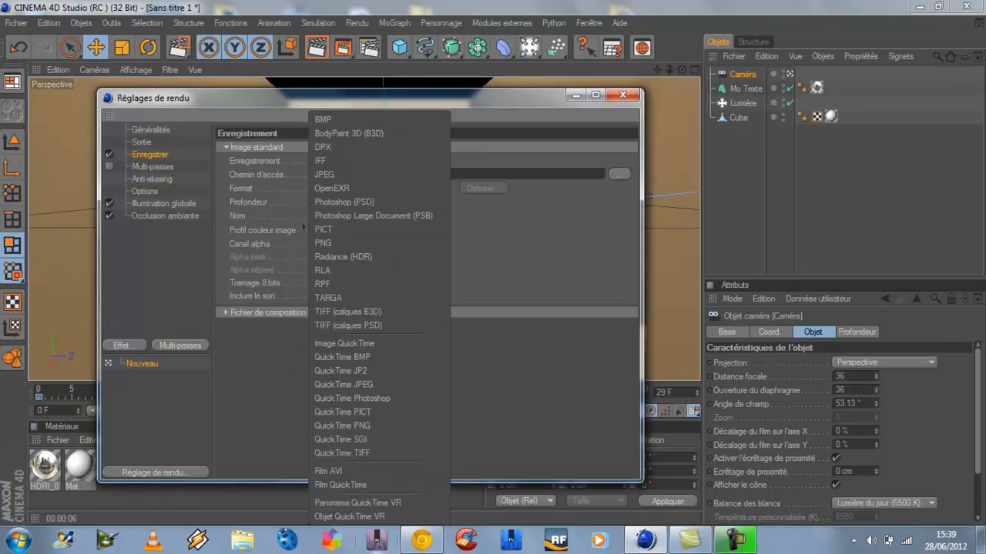
click(381, 473)
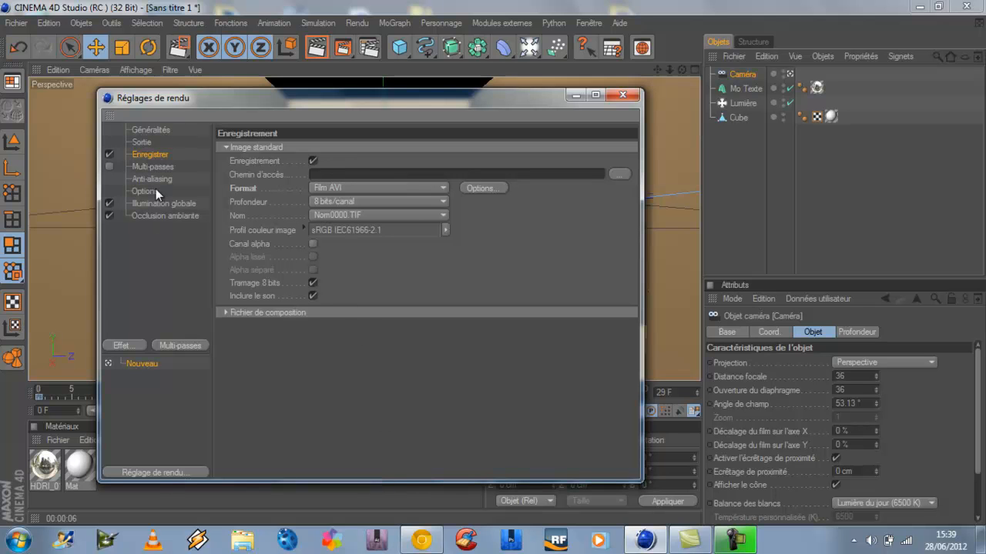
Step: Set anti-aliasing to Au mieux with the Animation filter and a minimum level of 2x2, and close the render settings
click(165, 166)
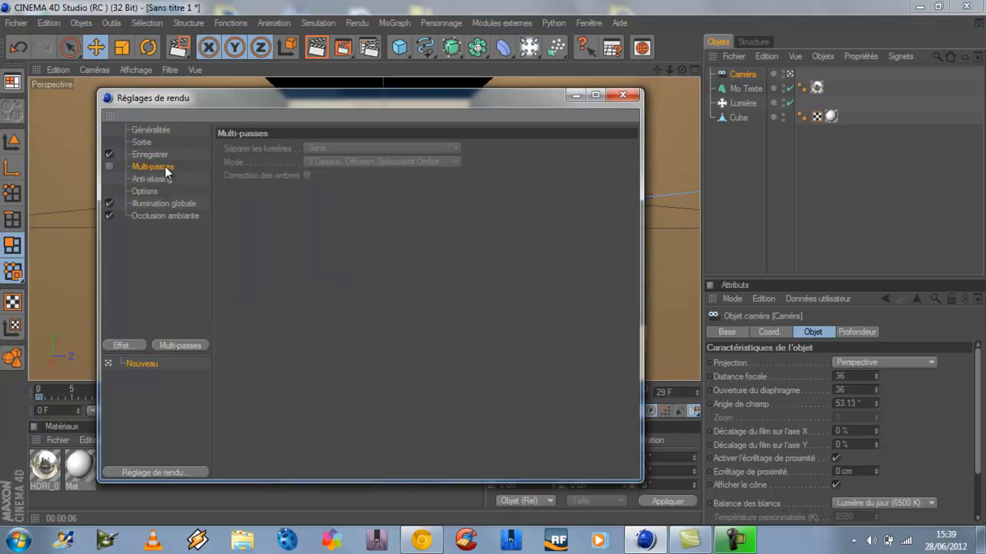
click(163, 179)
click(392, 147)
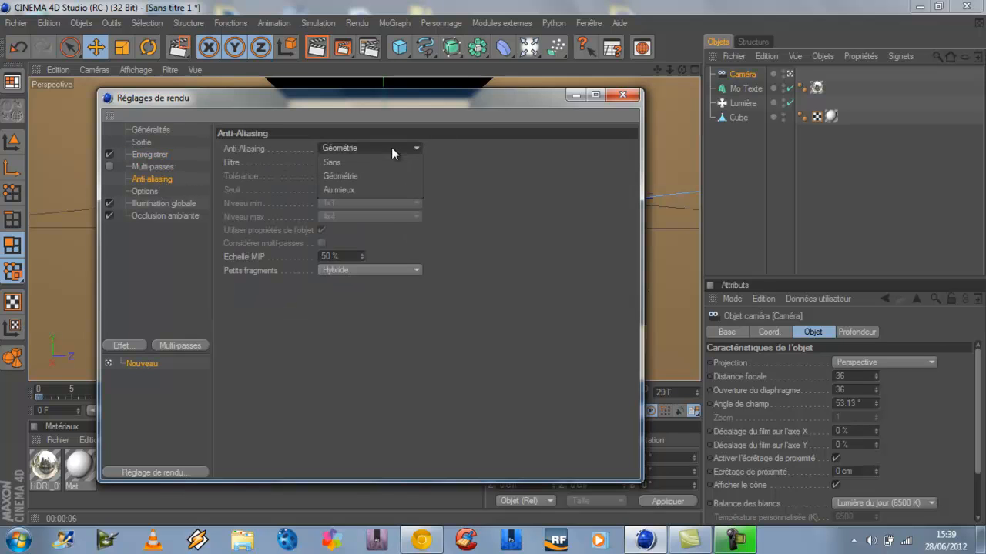
click(377, 190)
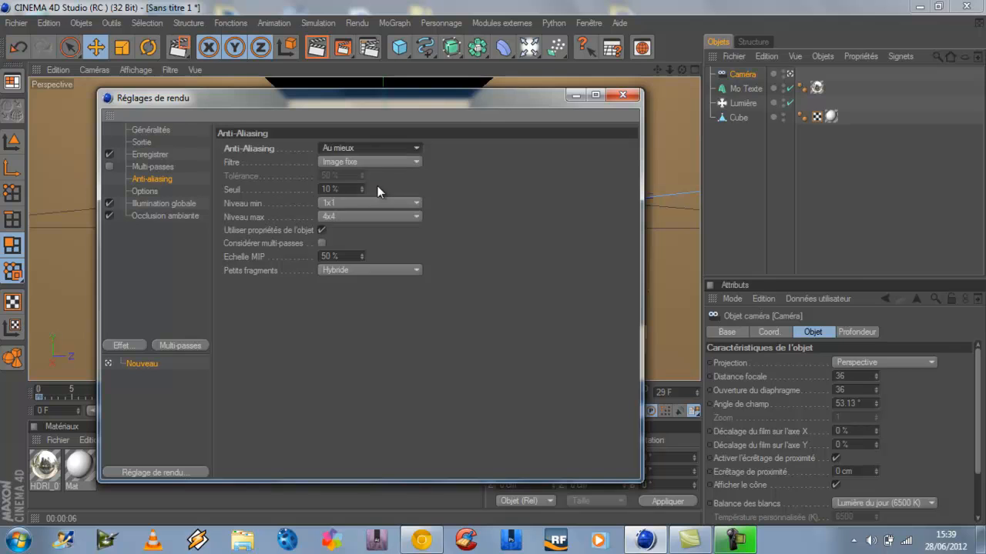
click(377, 161)
click(377, 190)
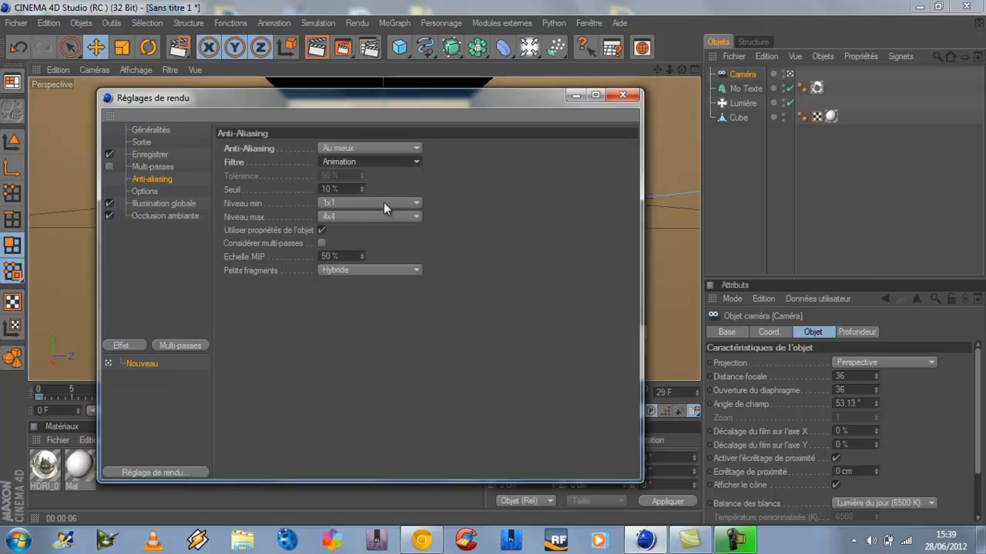
click(384, 202)
click(381, 231)
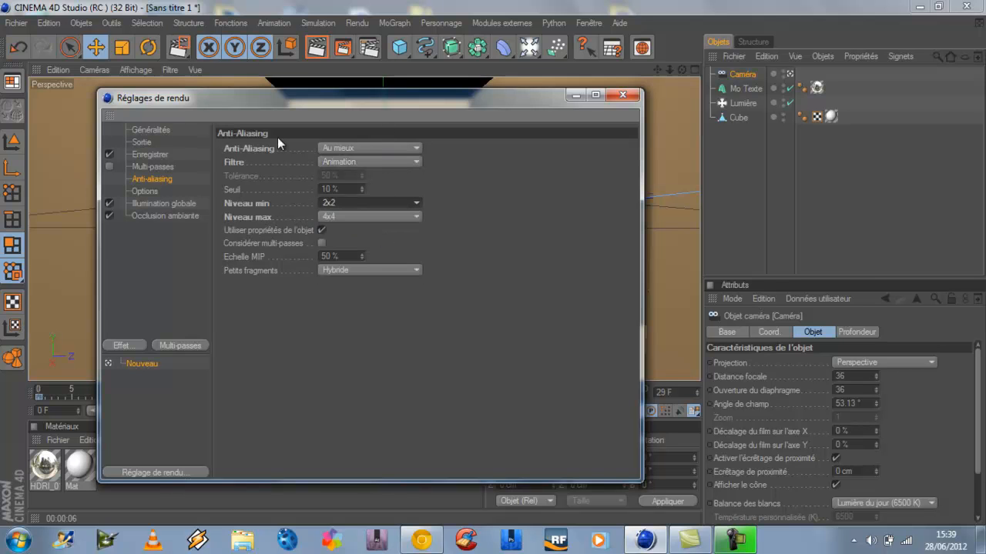
click(151, 191)
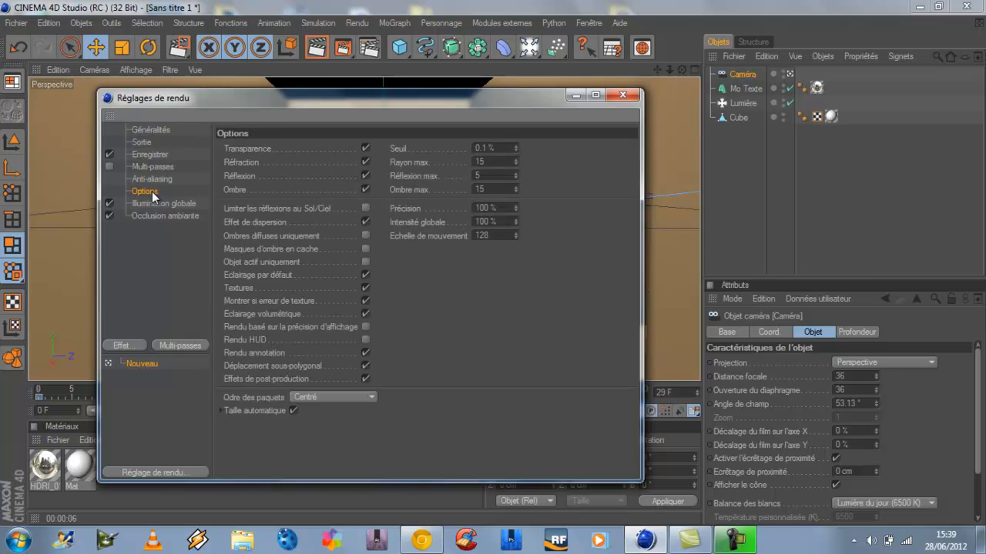
click(161, 204)
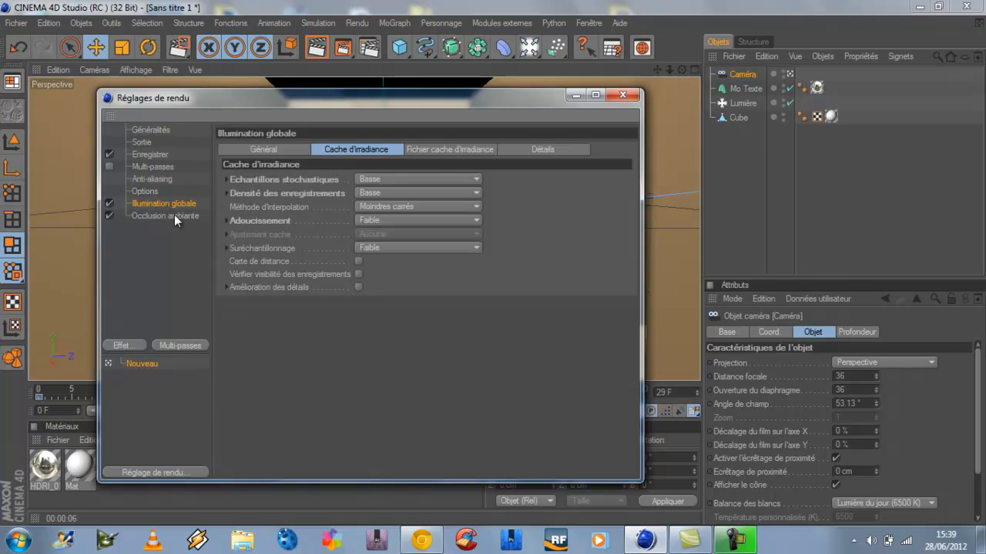
click(174, 217)
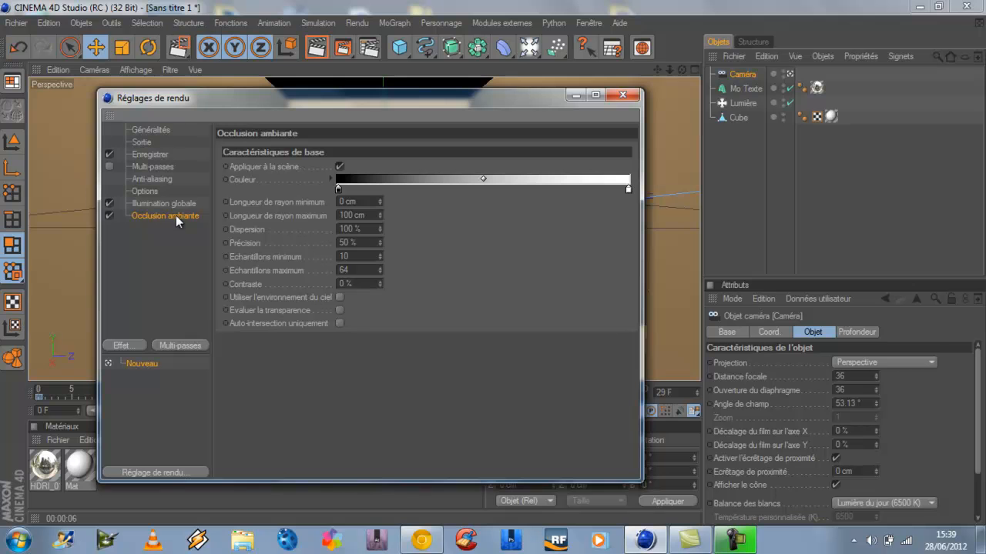
click(622, 94)
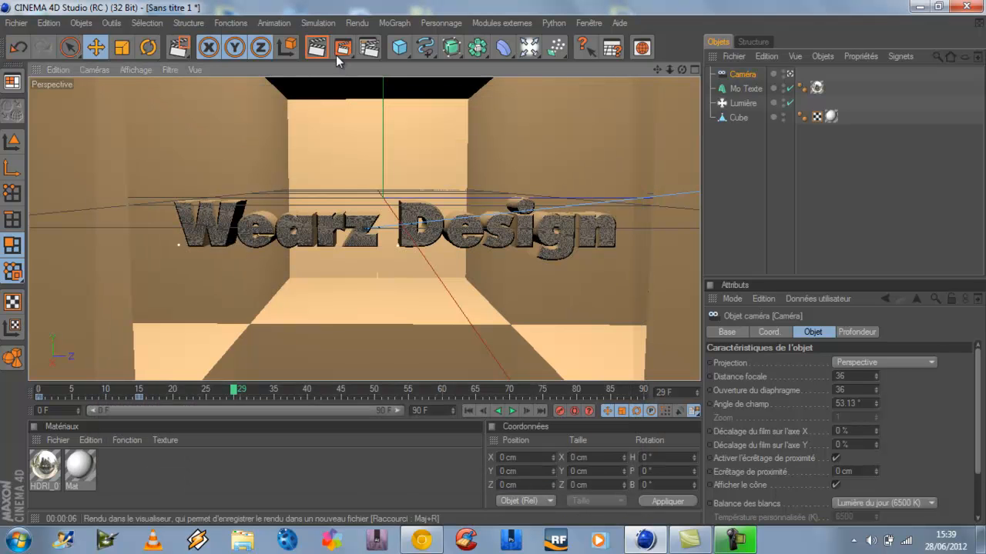
Step: Start rendering the animation in the Visualiseur without a save file name, and reposition the render window
click(342, 48)
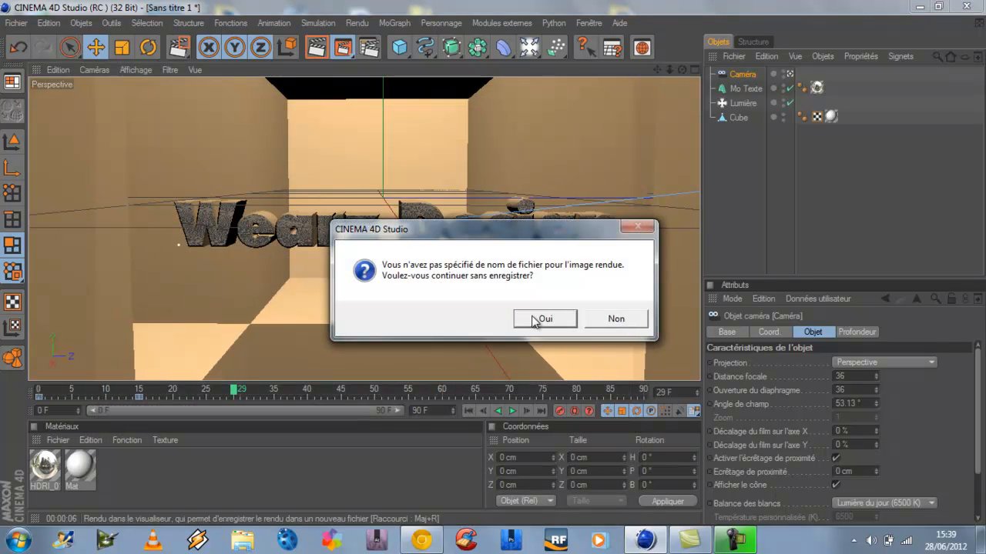
click(536, 318)
drag(452, 104, 395, 63)
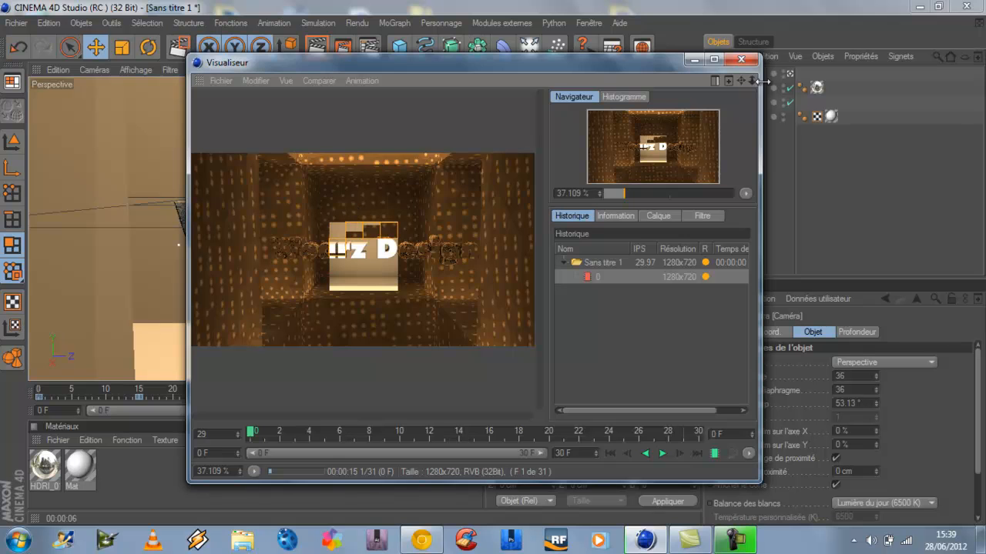
Step: Stop the running render and quit CINEMA 4D without saving the project
click(743, 63)
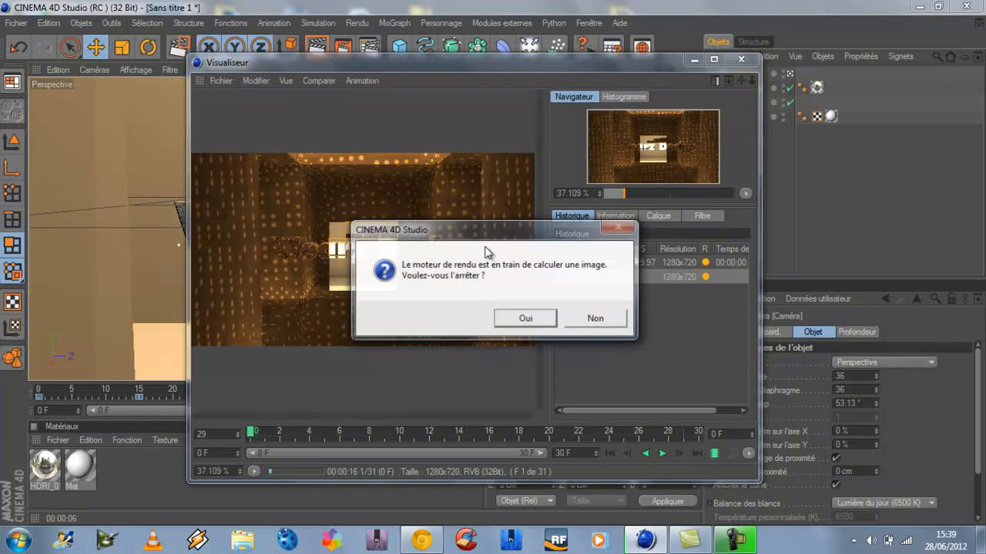
click(539, 325)
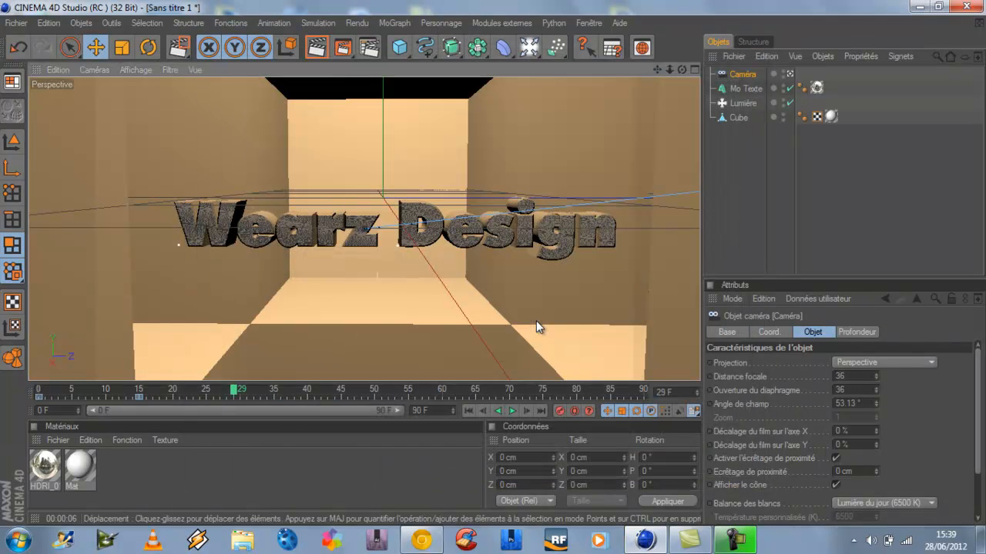
click(967, 6)
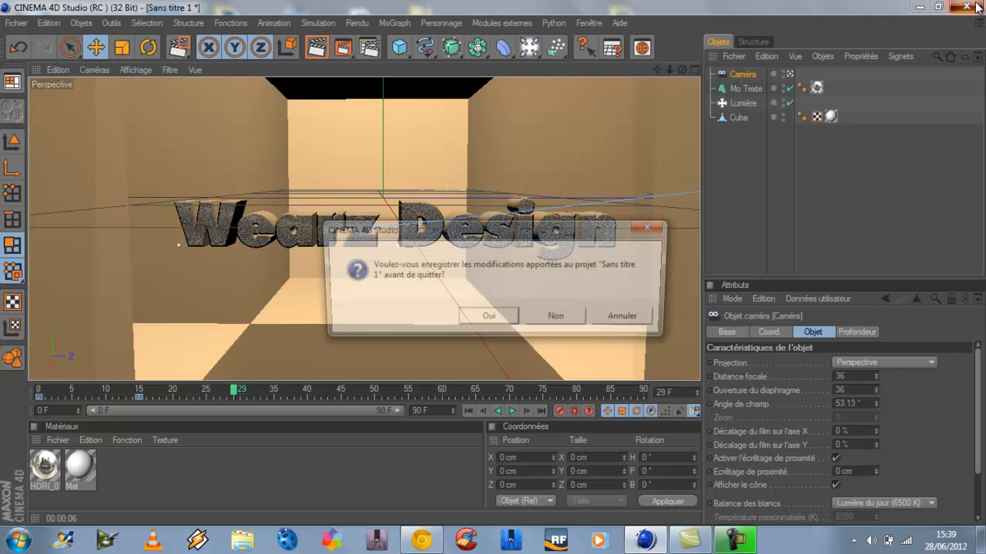
click(560, 320)
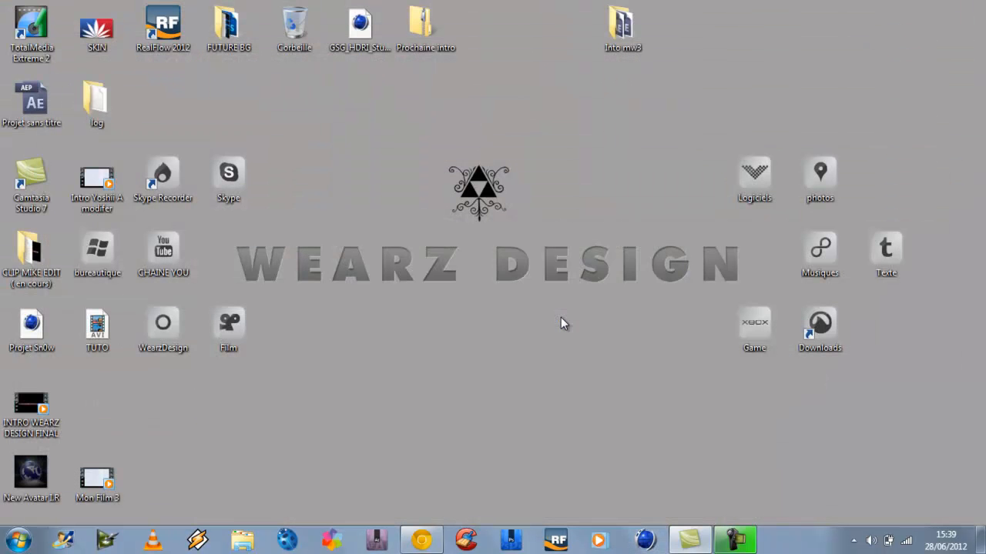
Step: Play the TUTO video from the desktop several times, close the player, and reposition the file on the desktop
drag(94, 339, 552, 340)
double_click(554, 341)
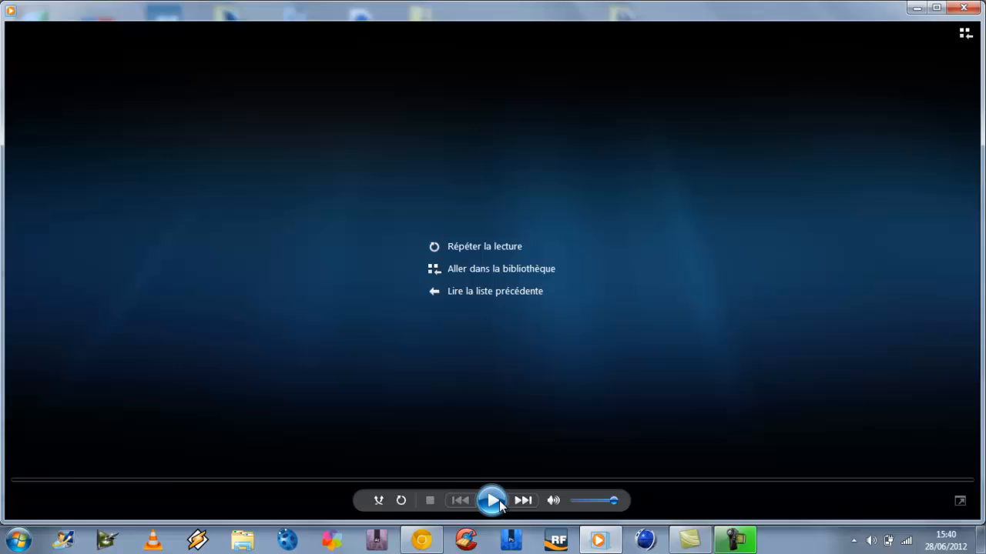
click(493, 500)
click(497, 502)
click(499, 505)
click(499, 504)
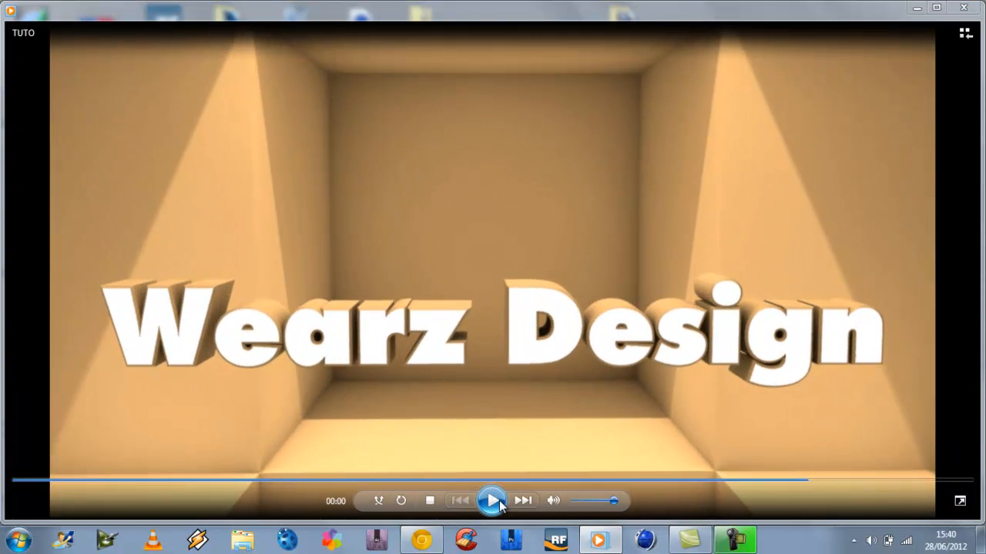
click(976, 9)
drag(557, 327, 344, 347)
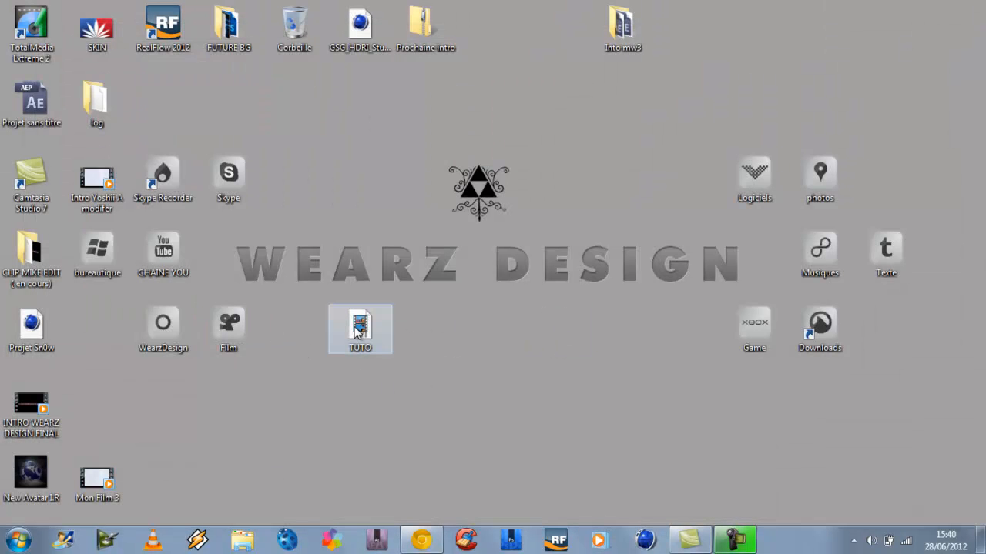
click(539, 331)
Step: Switch to After Effects and create an HDV/HDTV 720 29,97 composition with a duration of 0;00;10;05
click(375, 542)
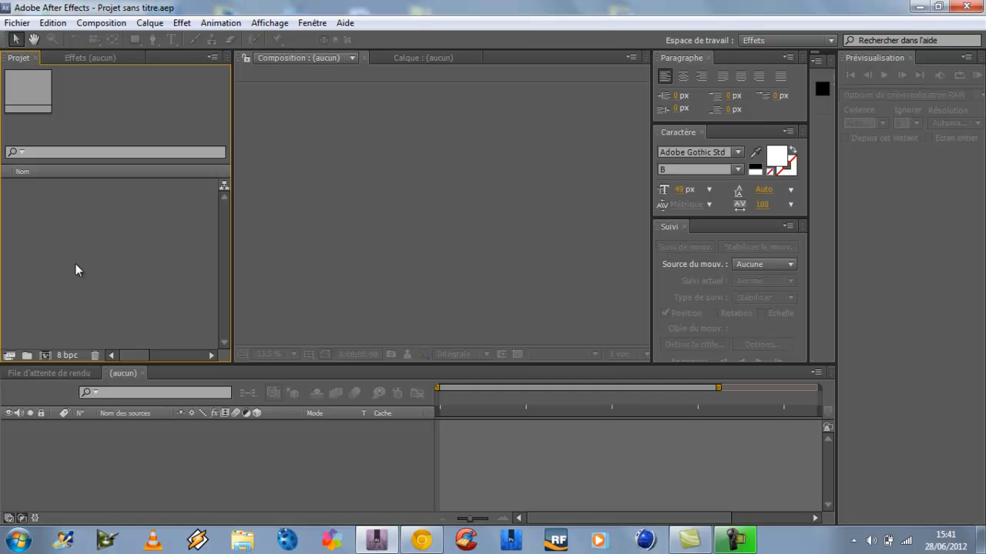
click(101, 22)
click(121, 43)
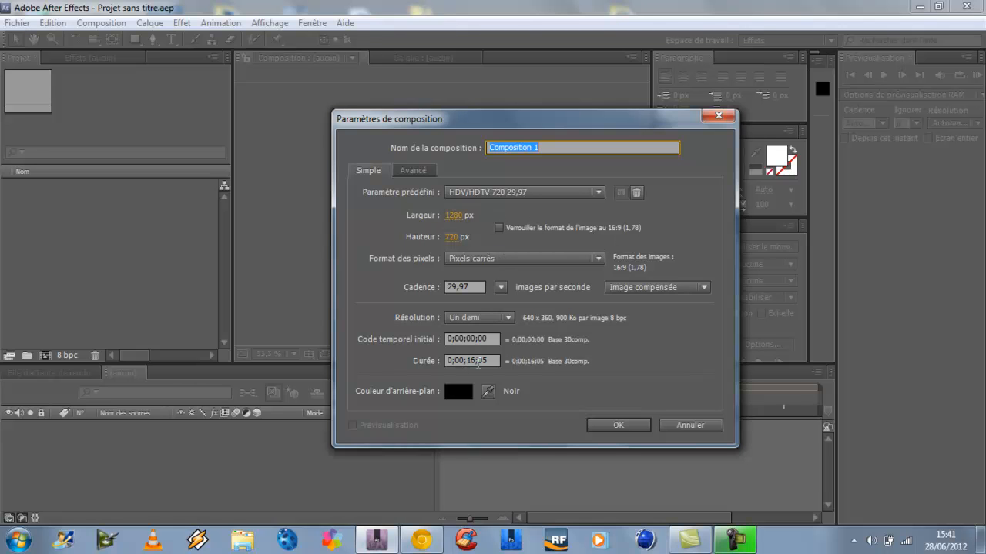
click(475, 362)
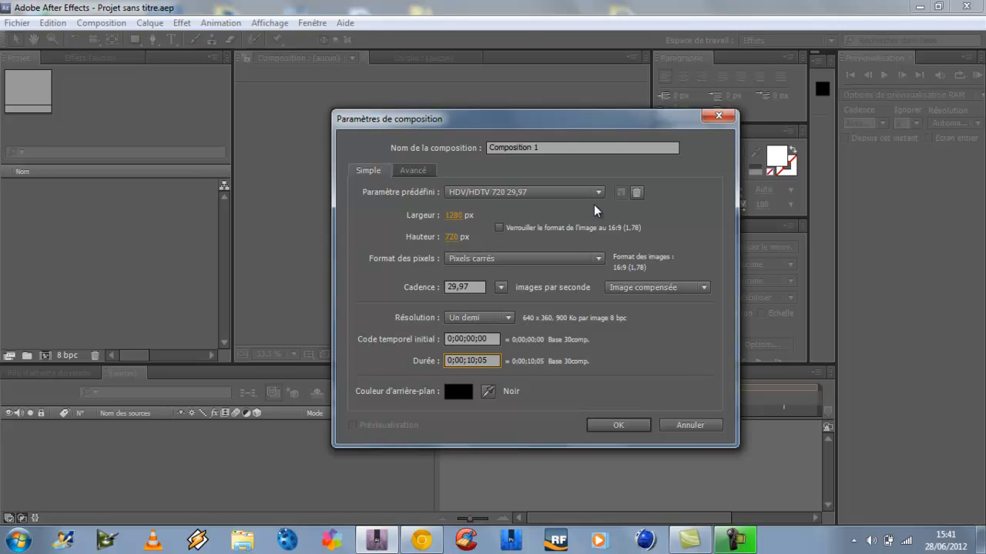
click(612, 425)
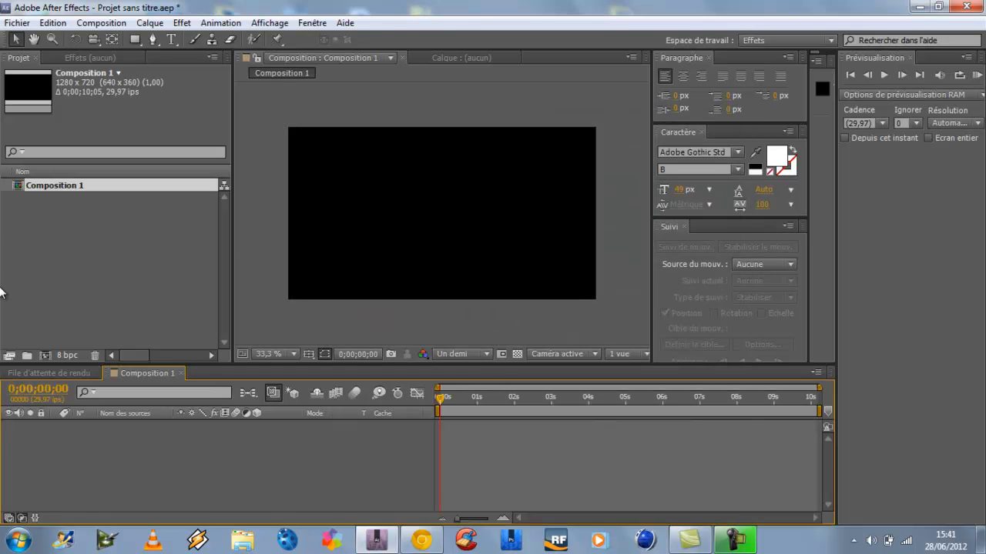
Step: Import TUTO.avi from the desktop, add it to Composition 1, and preview it from the start
click(981, 540)
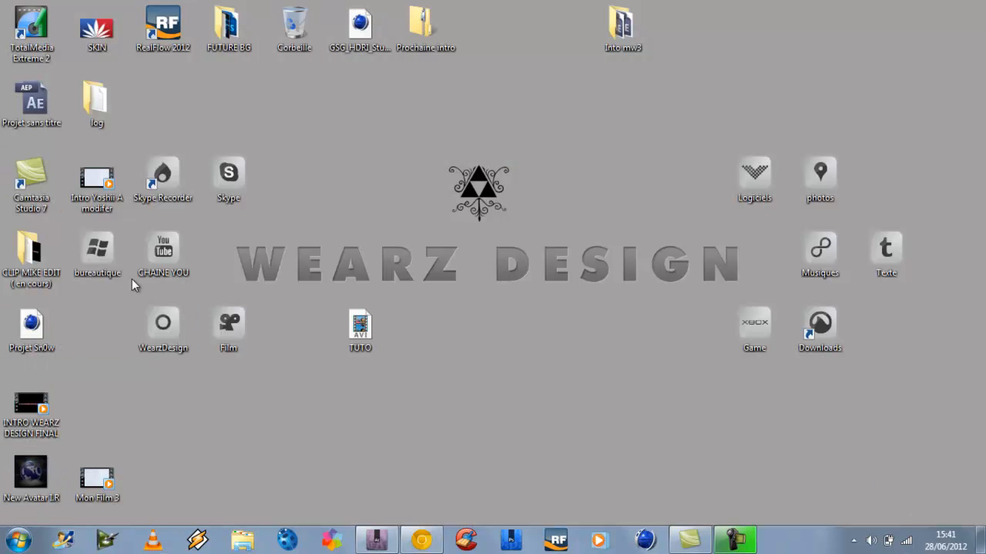
drag(359, 327, 20, 240)
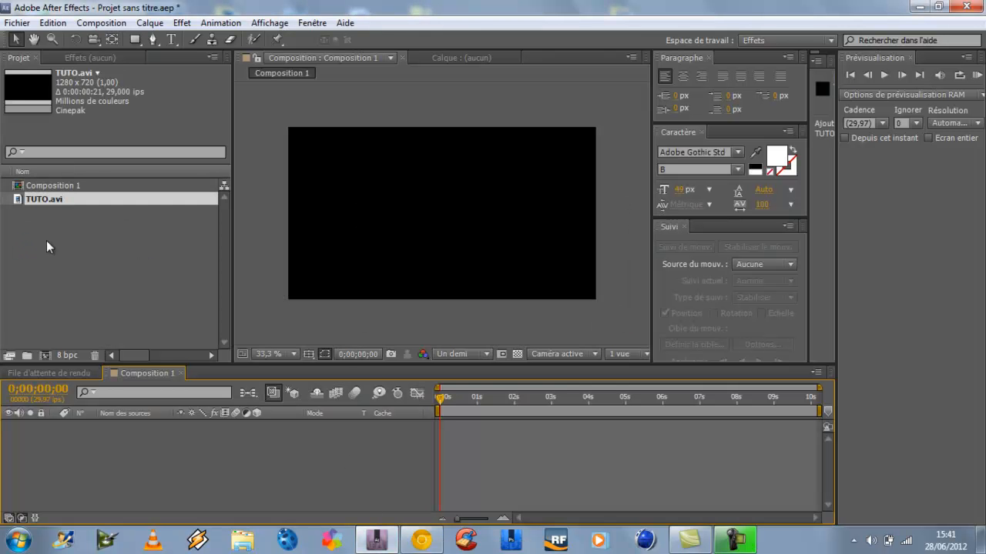
drag(59, 199, 144, 472)
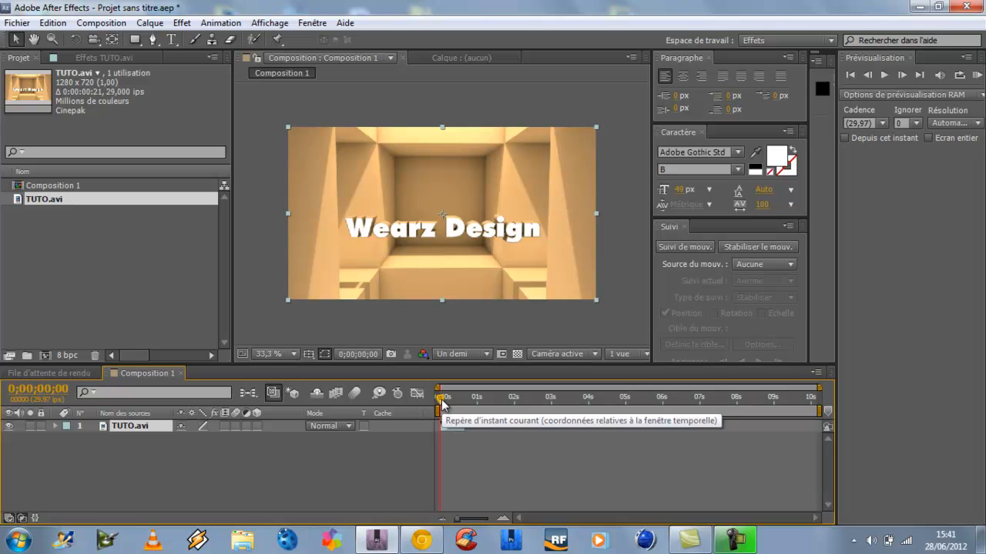
key(KP_0)
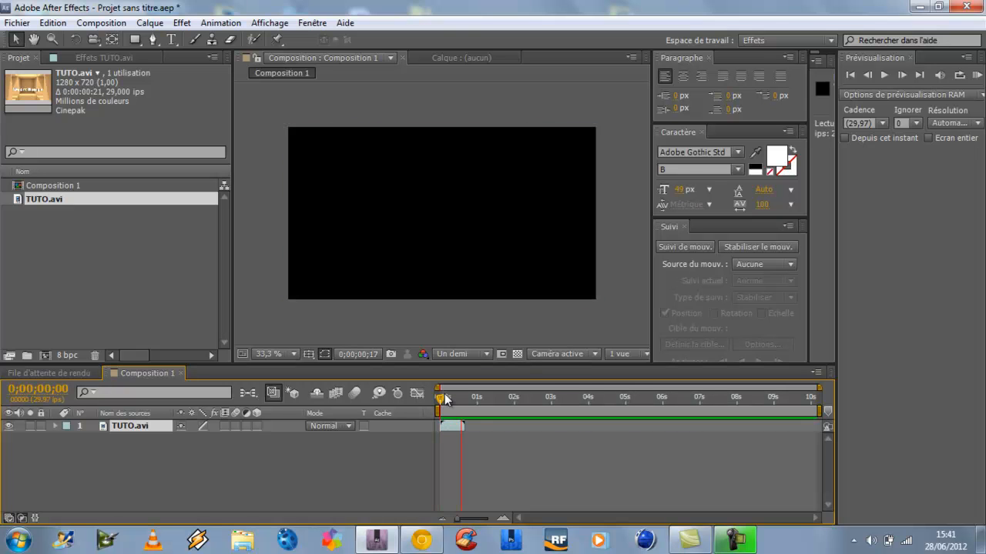
mouse_move(445, 399)
mouse_down()
mouse_move(471, 399)
mouse_move(440, 399)
mouse_up()
Step: Time-stretch the TUTO.avi layer with a stretch factor of 500, holding its in-point
right_click(455, 426)
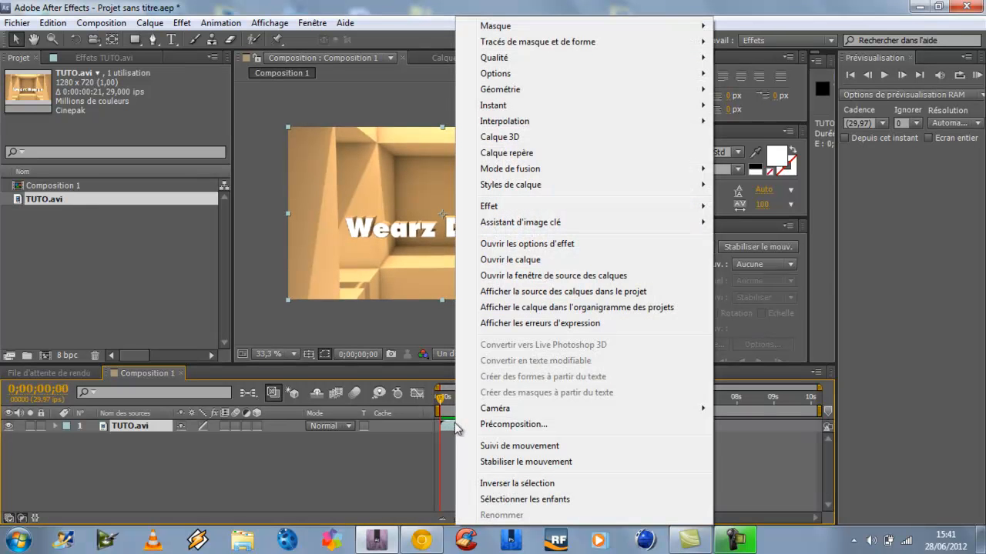
mouse_move(577, 107)
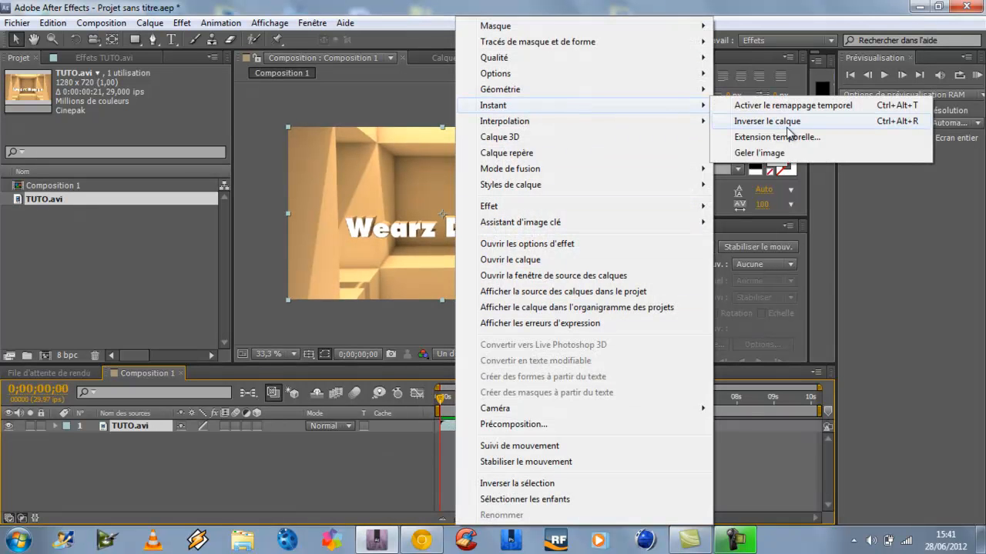
click(778, 137)
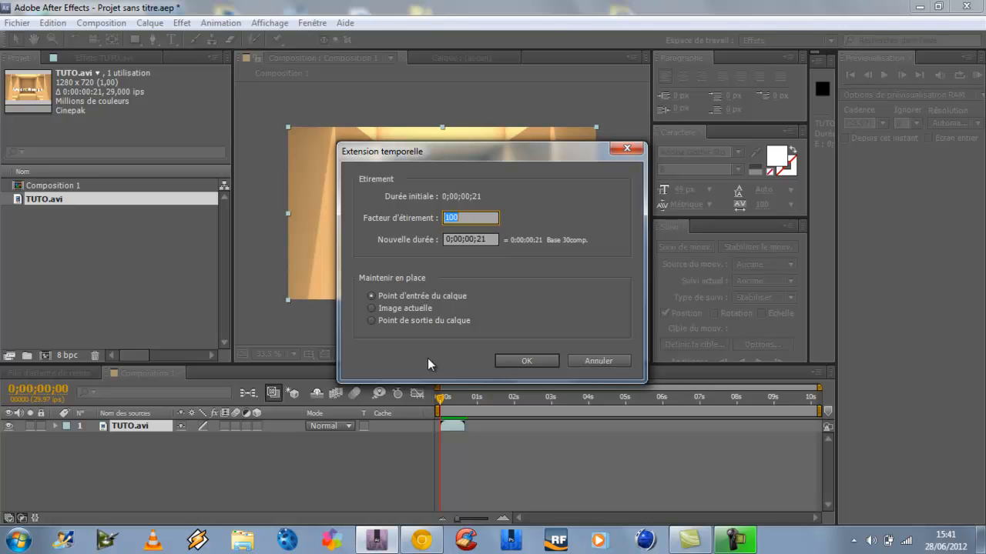
text(500)
key(Return)
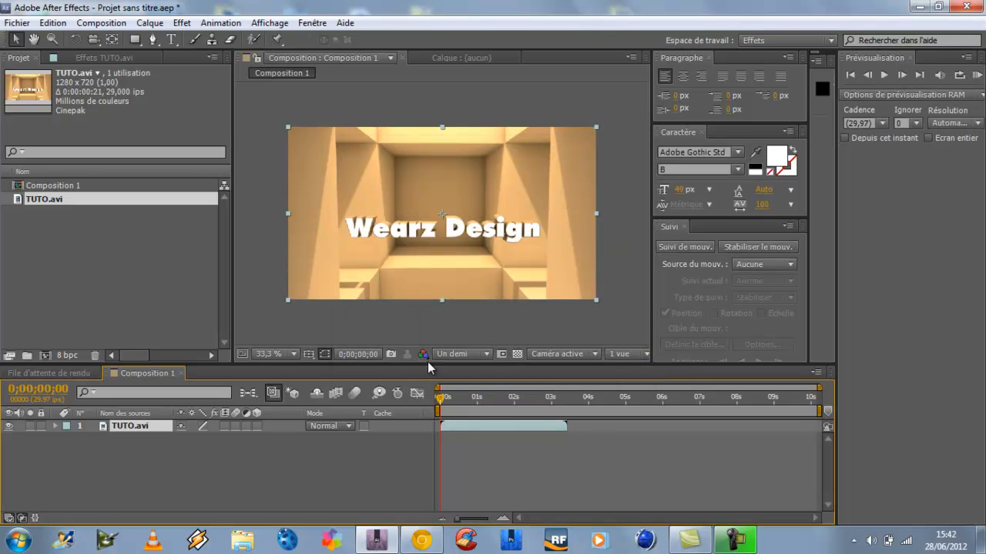
Step: Play back Composition 1 to check the speed of the stretched TUTO.avi layer
key(space)
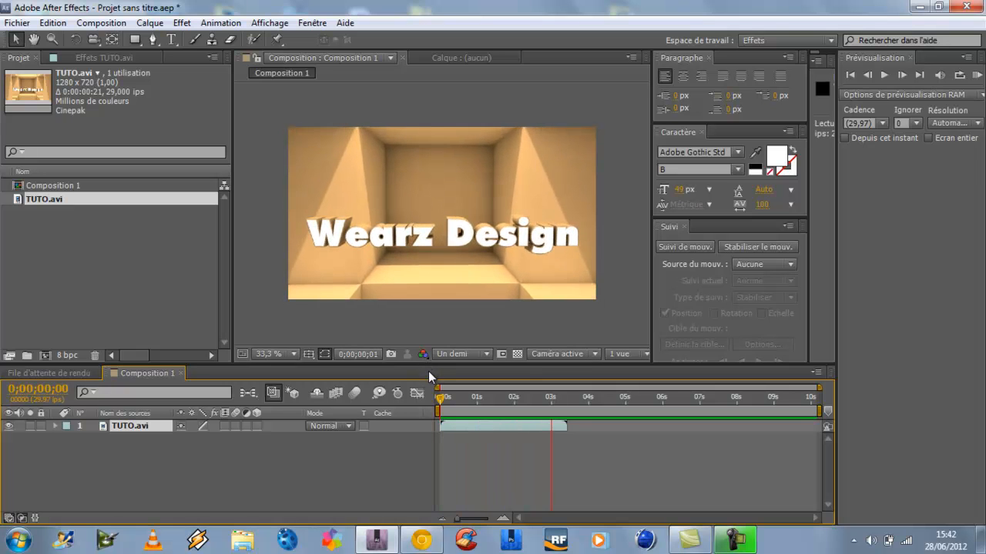
key(space)
key(space)
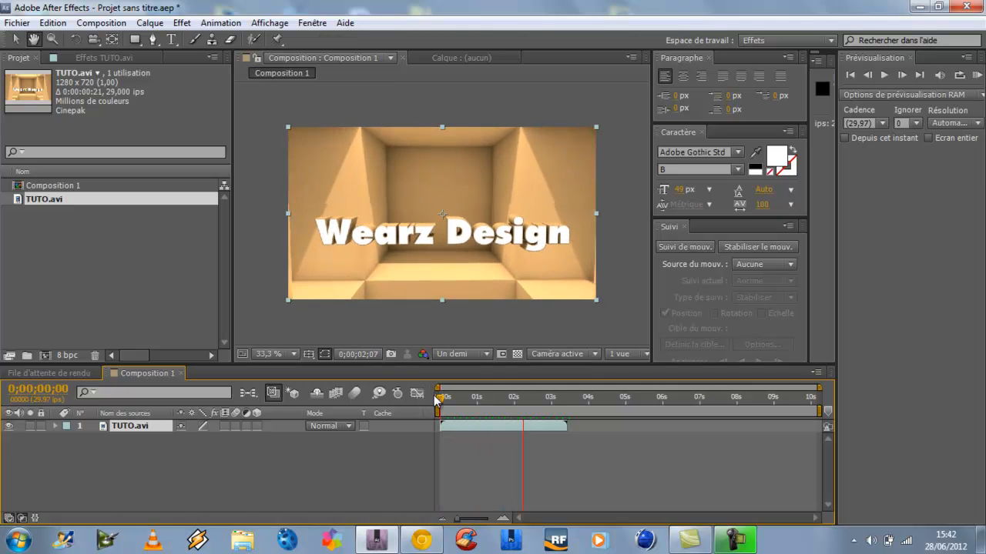
Step: Run a RAM preview of Composition 1, stop it and return the current time to 0;00;00;00
key(space)
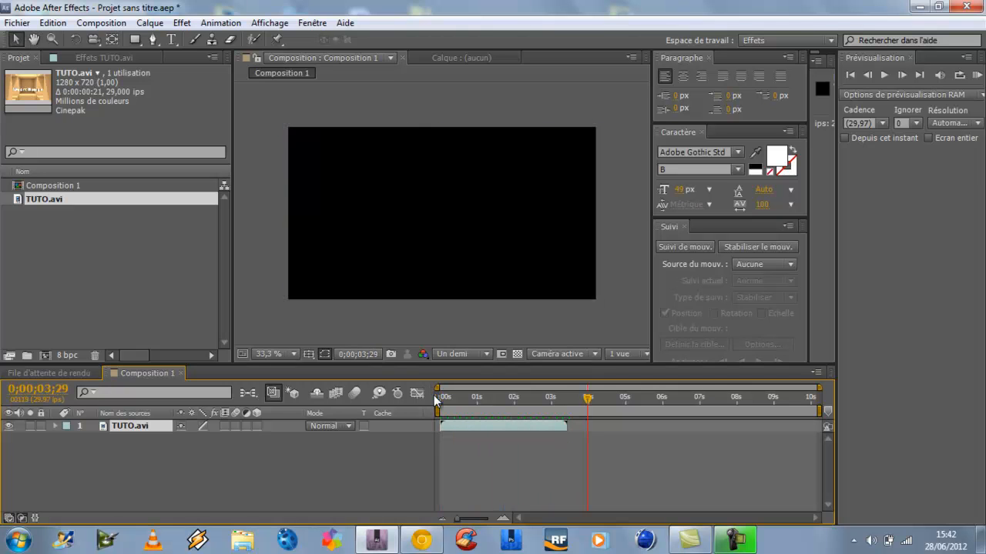
key(KP_0)
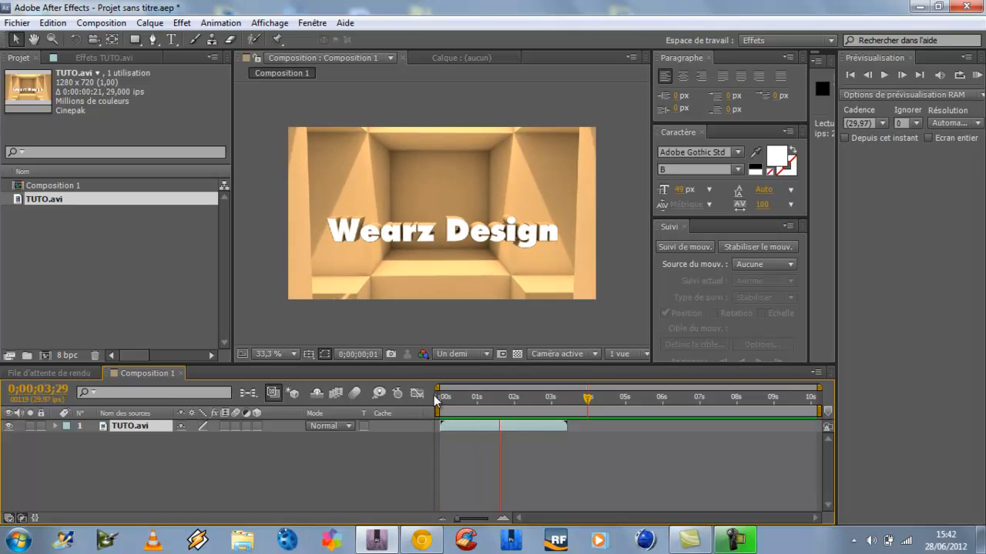
key(space)
drag(456, 400, 416, 433)
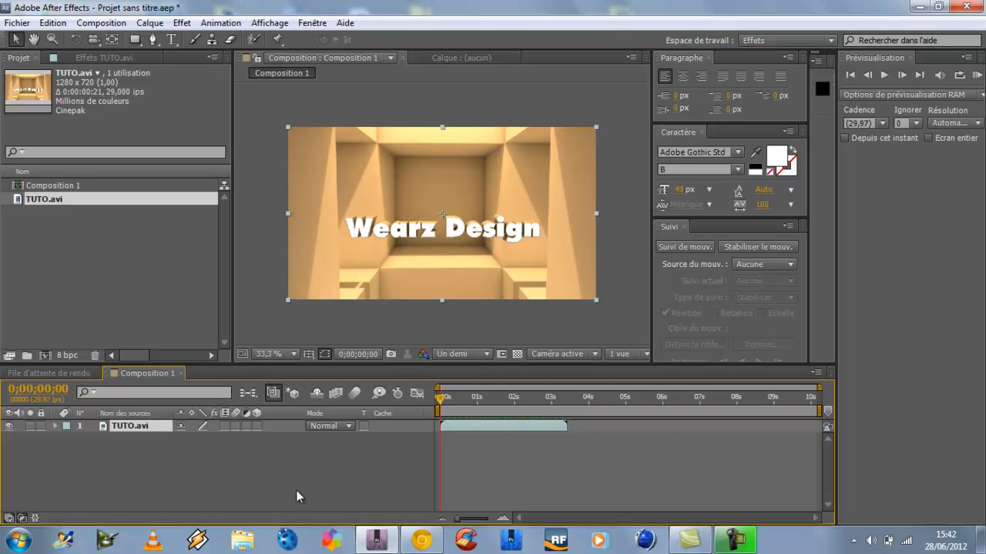
Step: Apply the CC Glass Wipe transition effect to the TUTO.avi layer
click(133, 428)
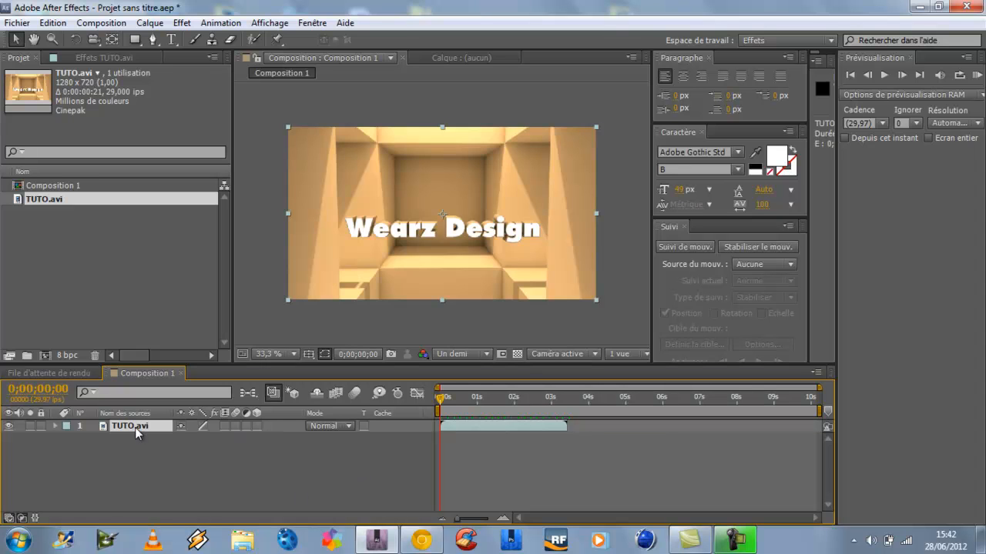
click(181, 23)
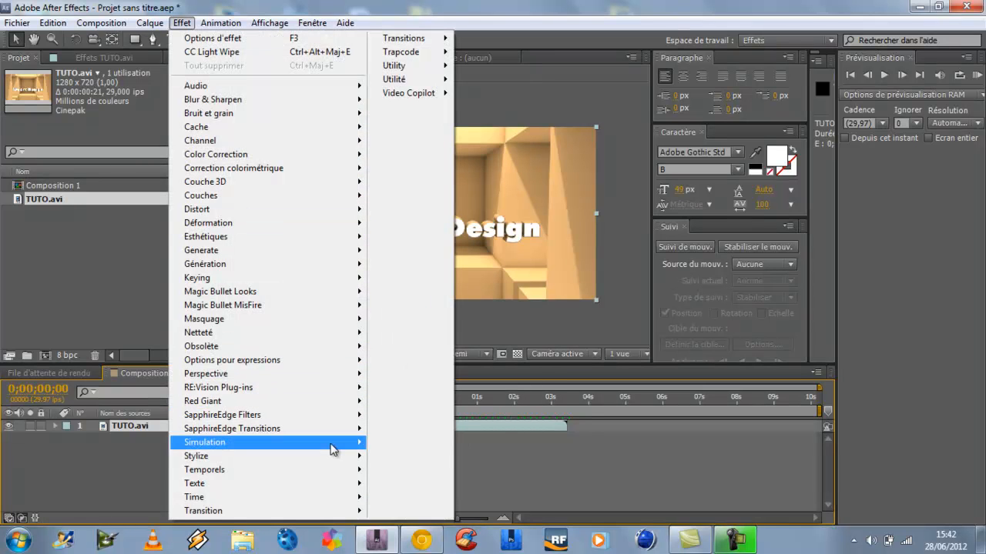
mouse_move(302, 512)
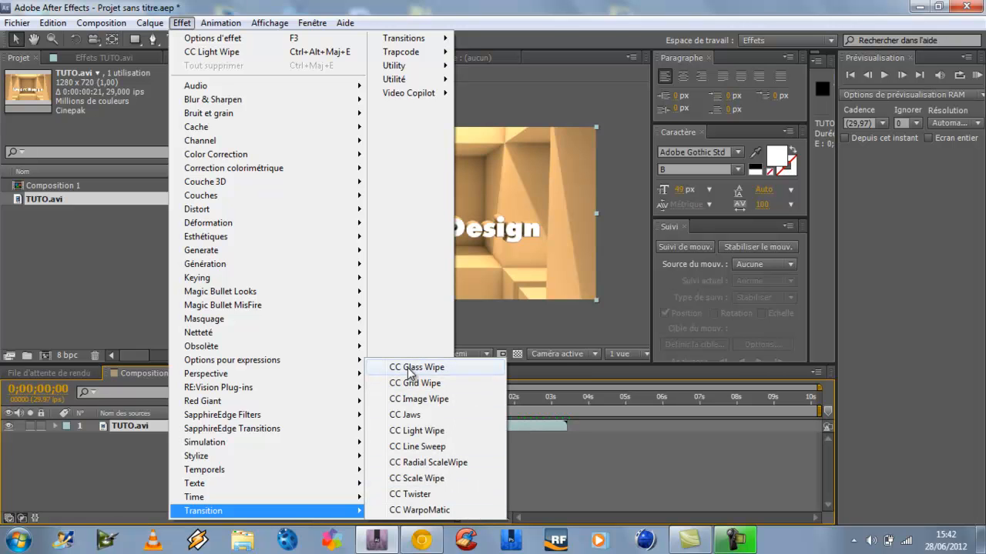
click(416, 367)
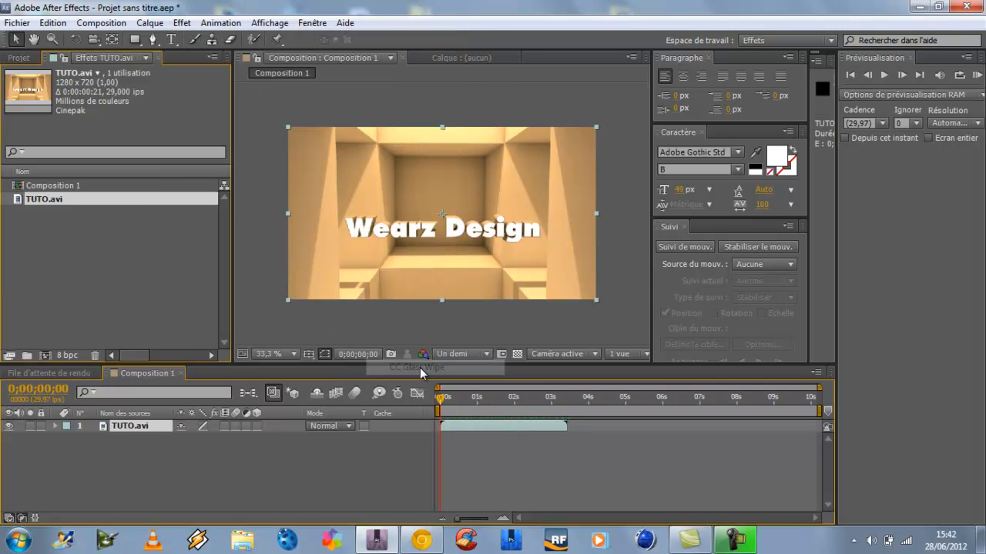
click(154, 426)
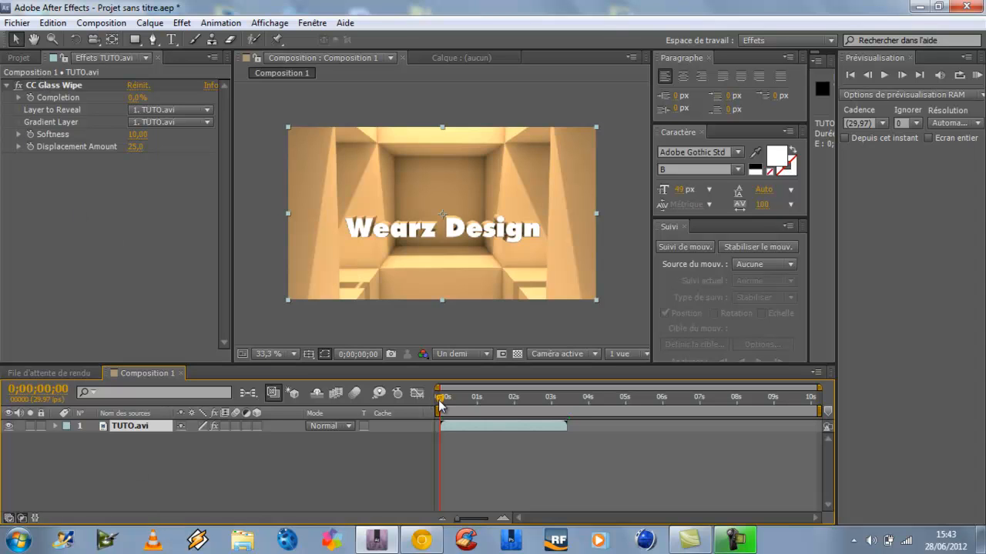
mouse_move(441, 402)
mouse_down()
mouse_move(619, 399)
mouse_move(440, 399)
mouse_move(437, 422)
mouse_move(456, 408)
mouse_move(432, 414)
mouse_up()
click(60, 105)
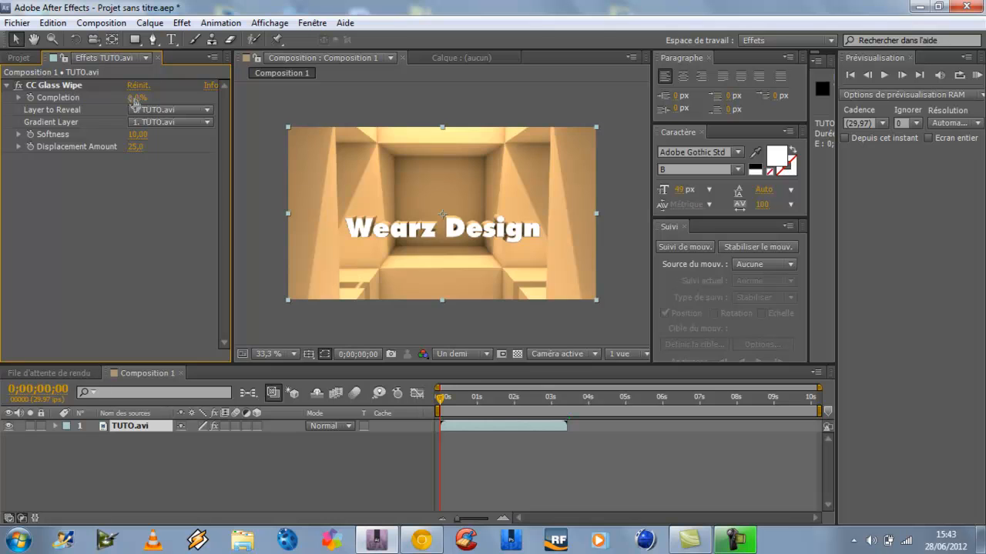
mouse_move(139, 98)
mouse_down()
mouse_move(217, 95)
mouse_move(132, 112)
mouse_up()
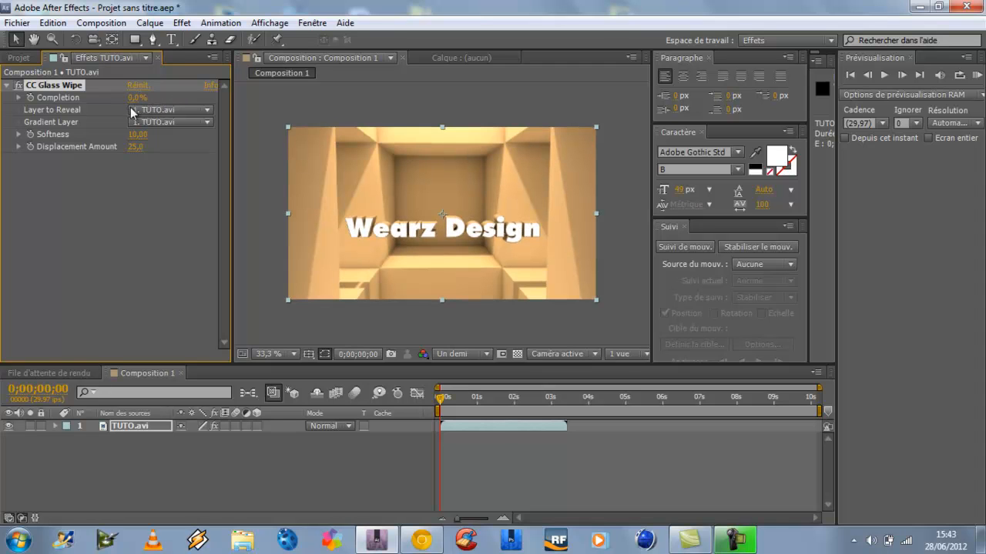
click(187, 488)
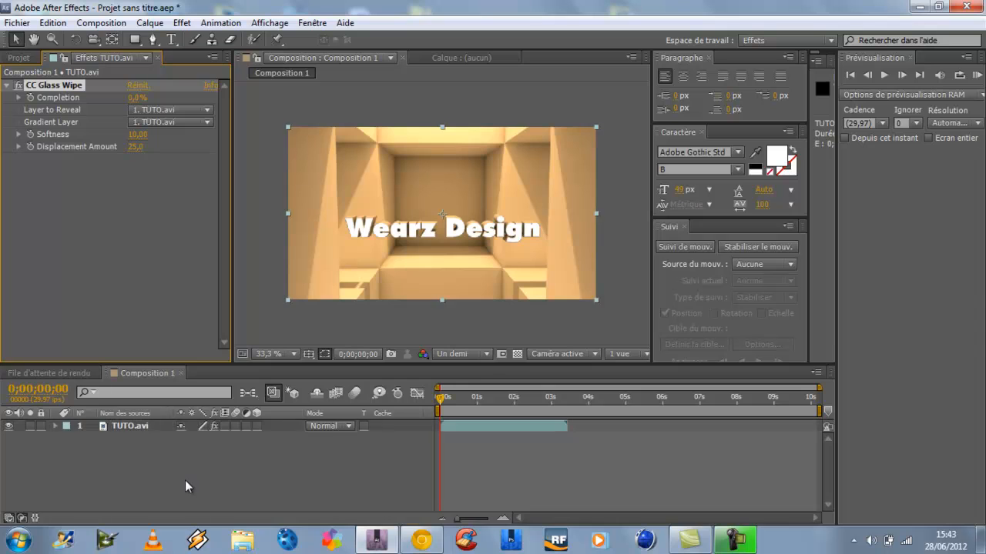
click(131, 424)
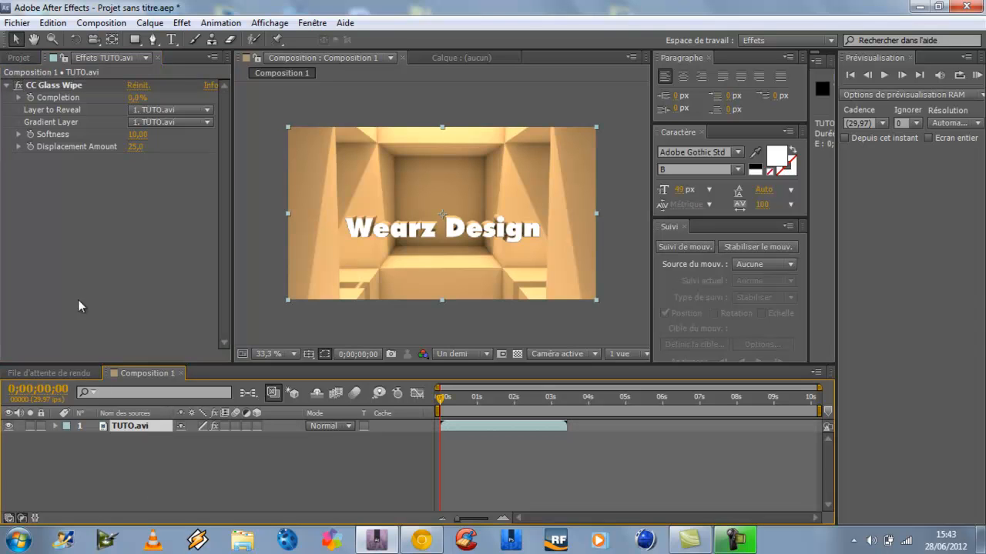
Step: Add the Magic Bullet Looks effect to the TUTO.avi layer and open its look editor
click(6, 86)
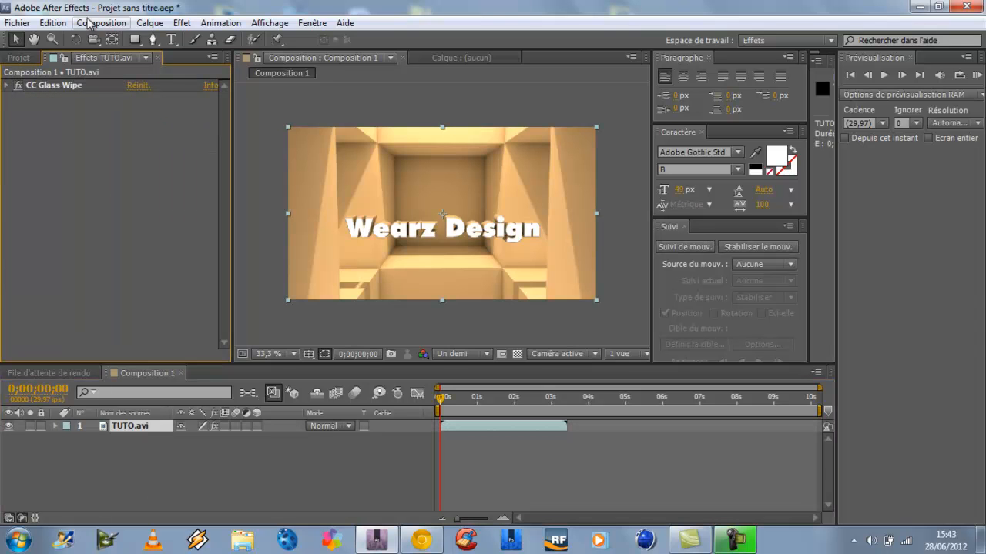
click(191, 28)
mouse_move(285, 299)
click(412, 297)
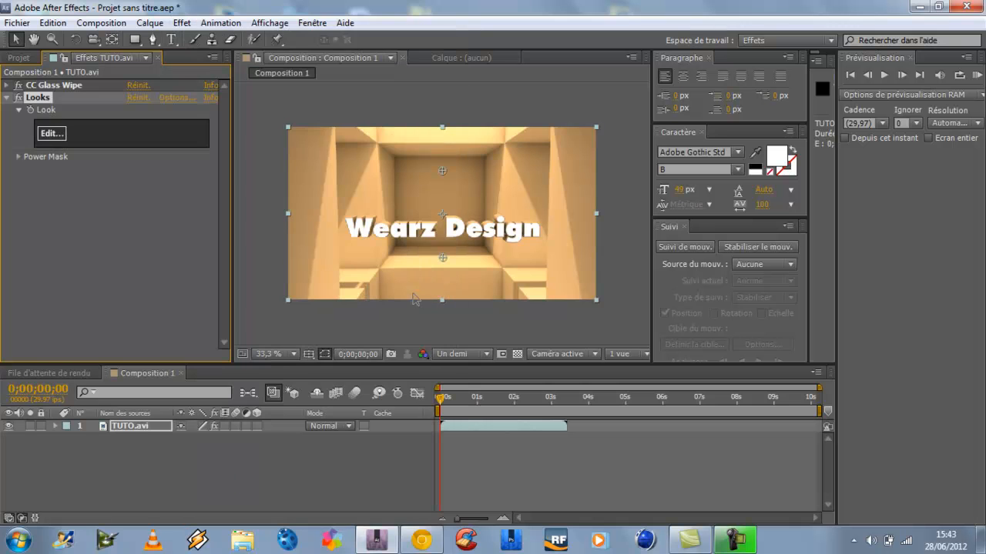
click(41, 133)
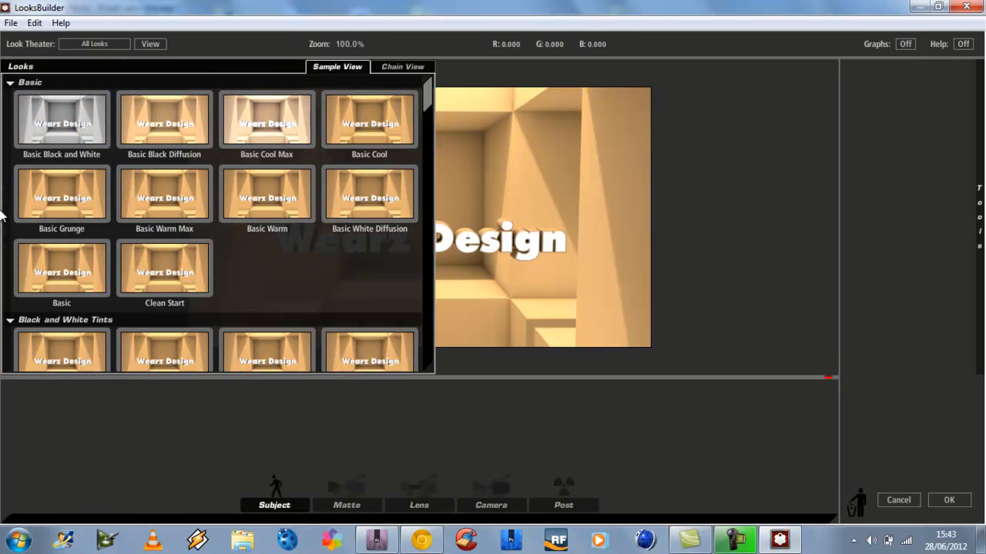
Step: Try the Basic White Diffusion, Clean Start and Telecine Net Warm looks on the clip
click(363, 203)
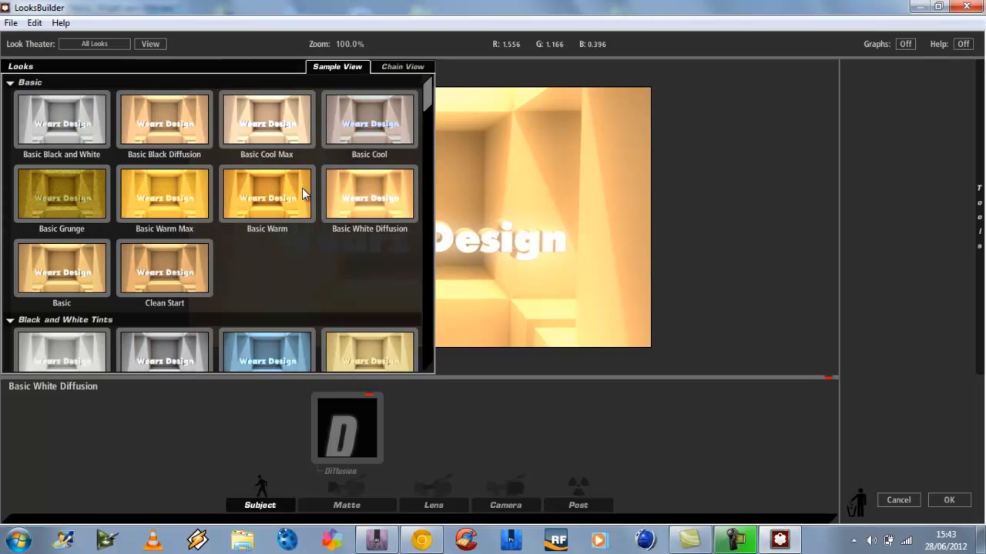
click(168, 284)
scroll(227, 265, down, 5)
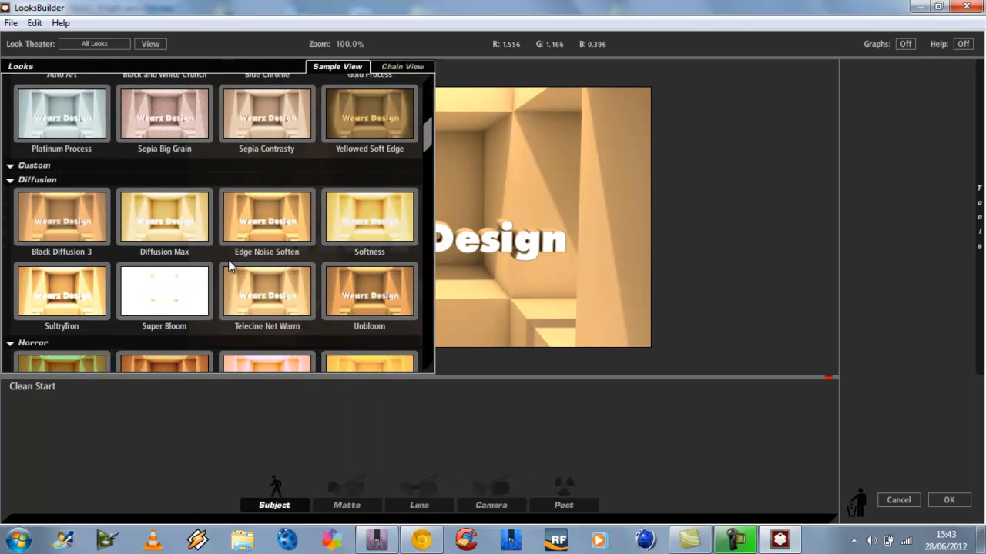
scroll(229, 262, down, 5)
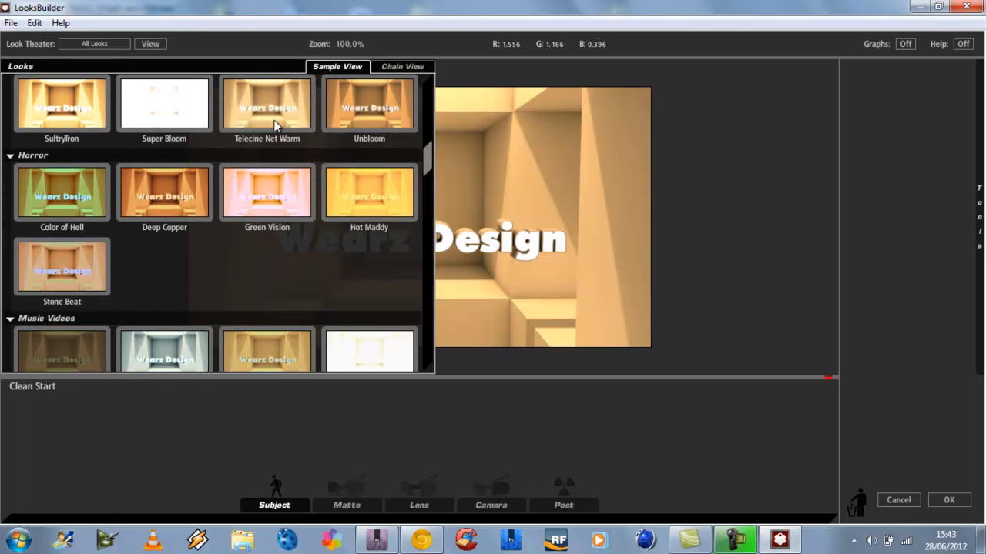
click(266, 108)
click(427, 156)
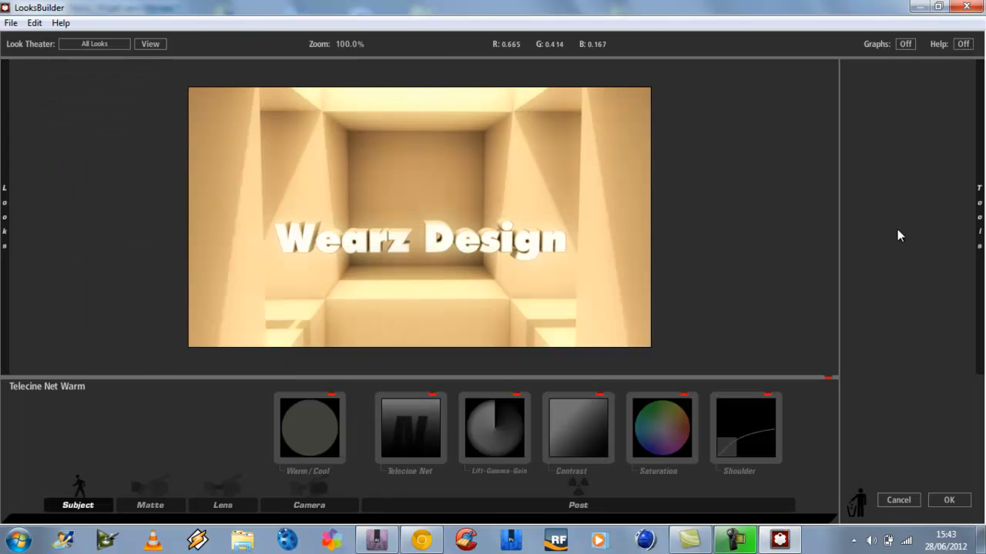
Step: Choose the Bronze Aggressive look from the Popular Film group and apply it to the TUTO.avi layer
mouse_move(1, 363)
scroll(153, 261, down, 1)
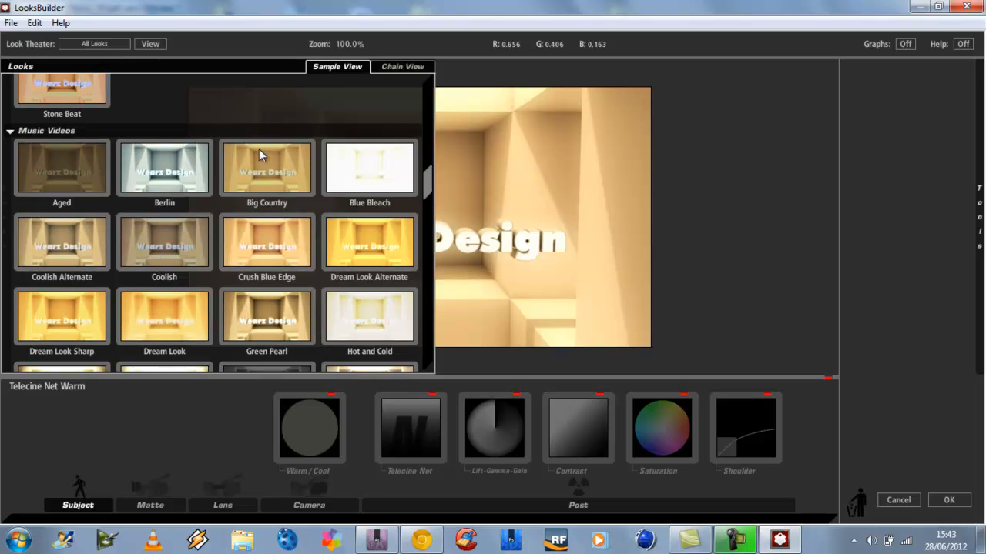
scroll(262, 185, down, 3)
scroll(260, 199, down, 2)
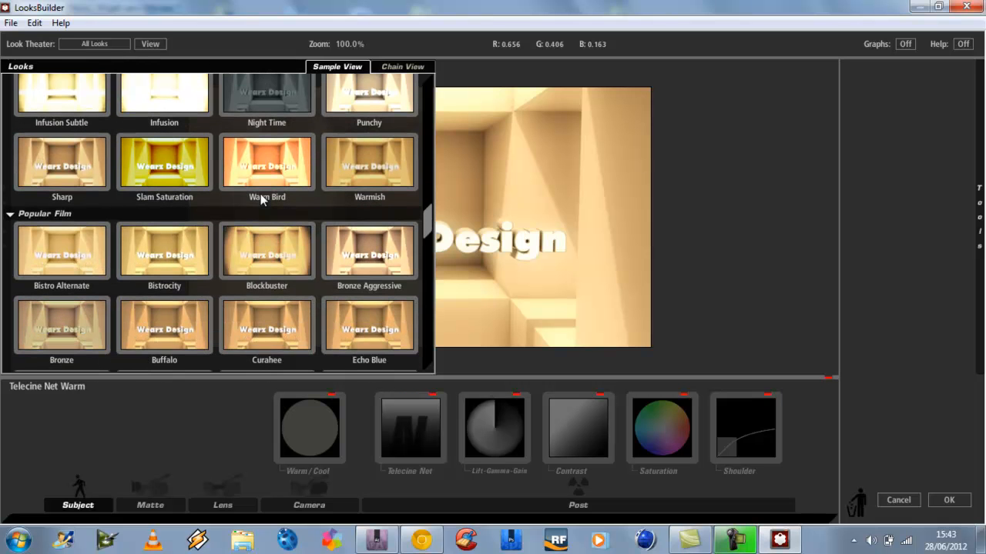
drag(428, 220, 427, 233)
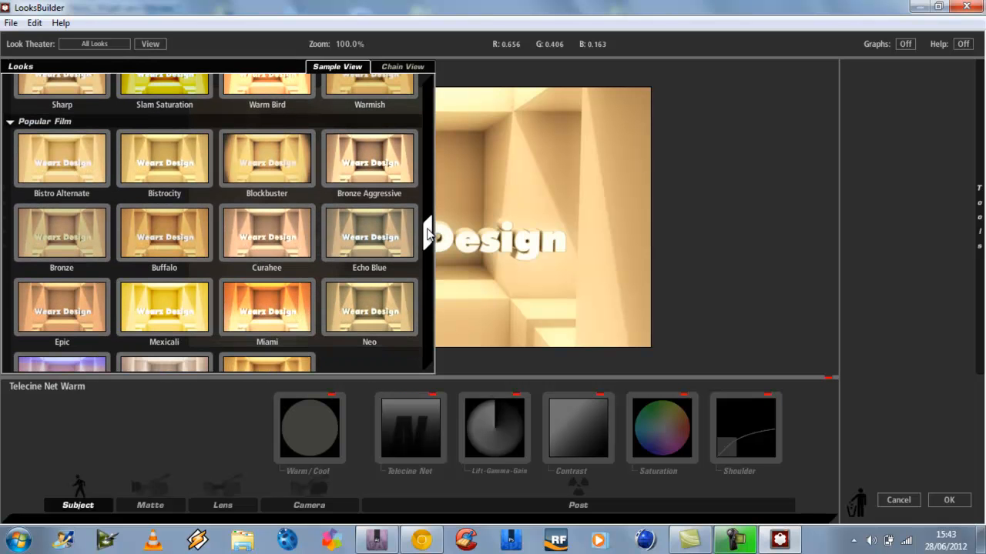
click(405, 183)
mouse_move(2, 380)
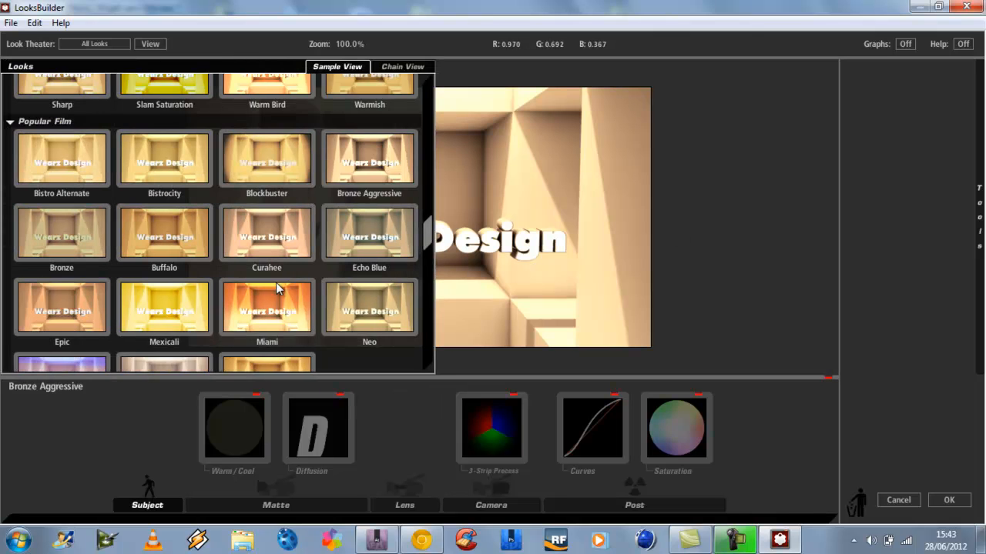
scroll(280, 288, down, 2)
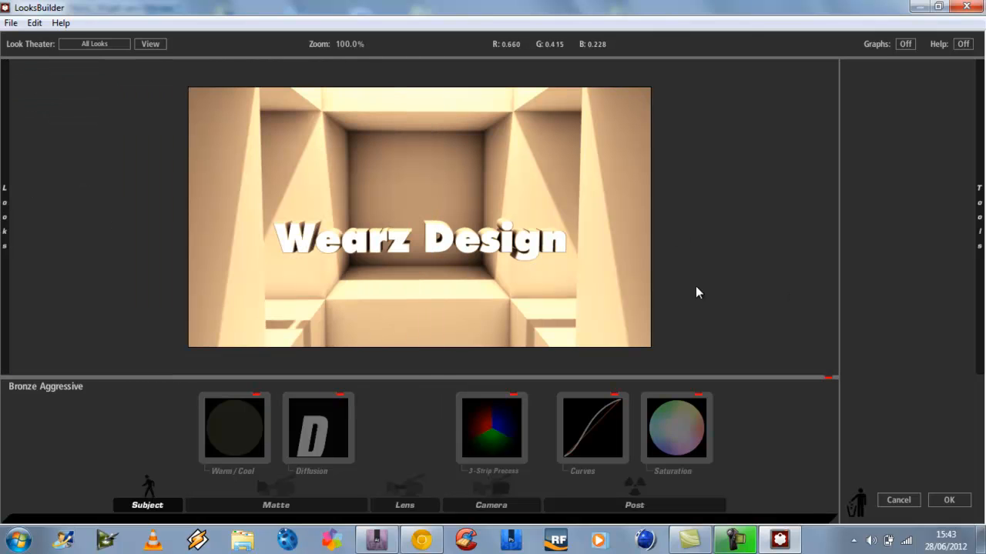
click(937, 500)
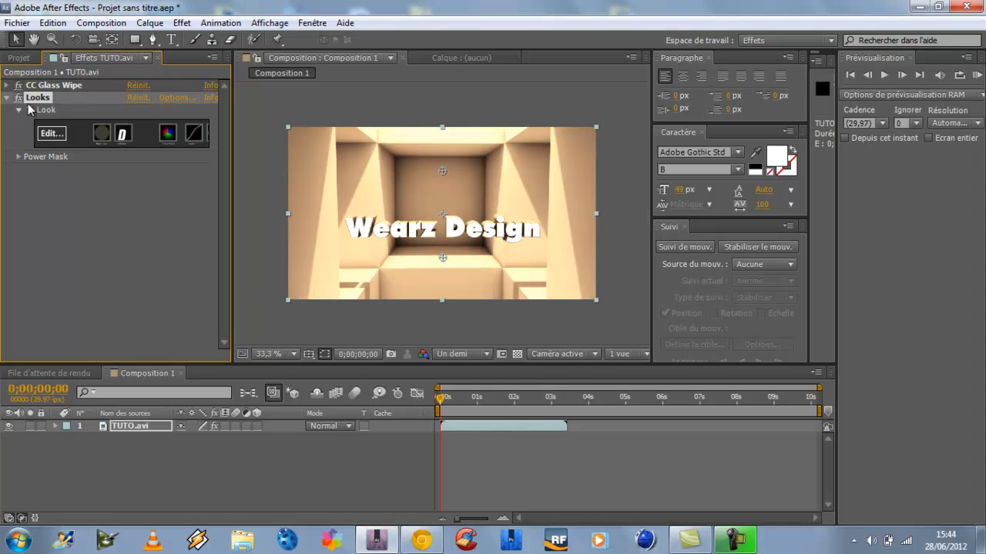
Step: Examine the CC Glass Wipe parameters in the effect controls and among the TUTO.avi layer's timeline properties
click(7, 85)
drag(137, 98, 92, 115)
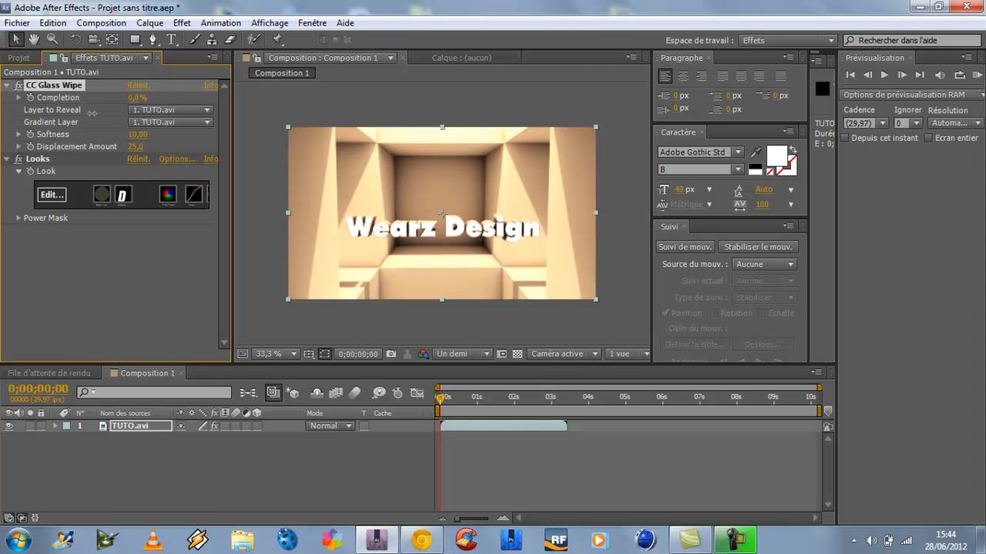
click(127, 425)
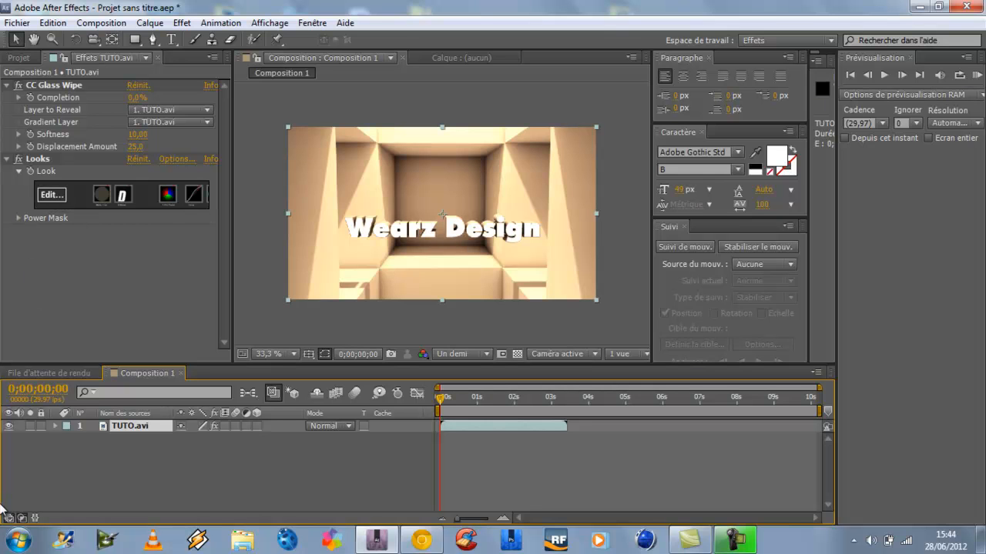
click(54, 425)
click(67, 438)
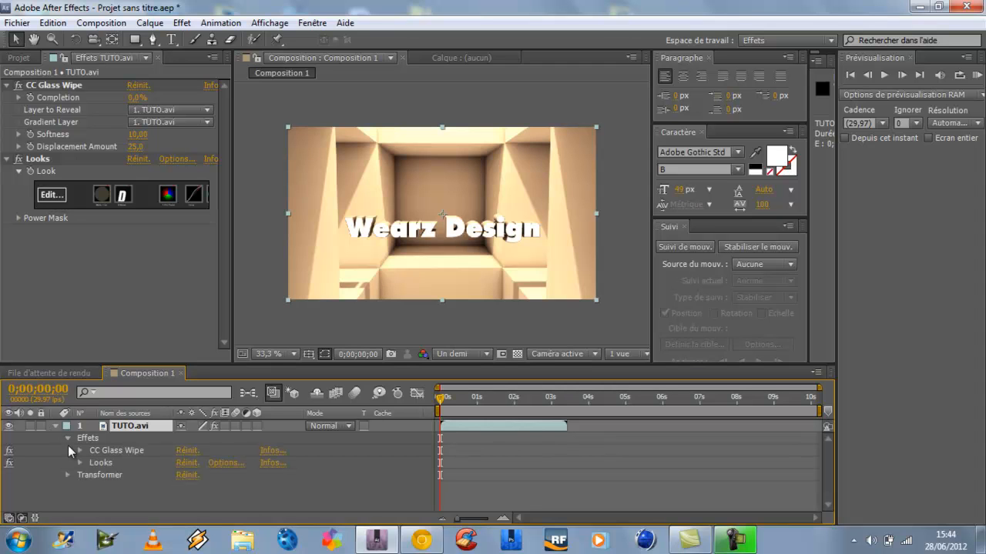
click(79, 451)
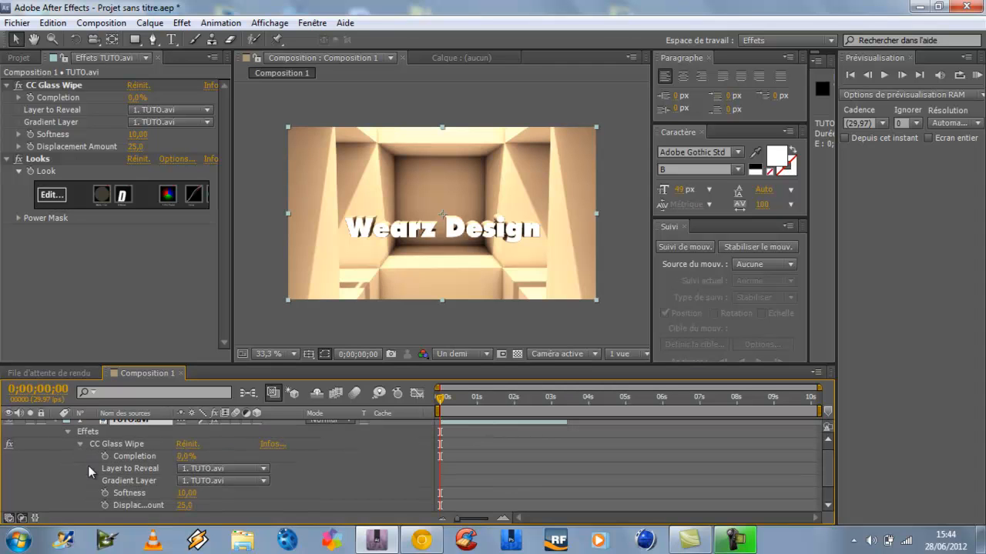
click(68, 432)
click(54, 426)
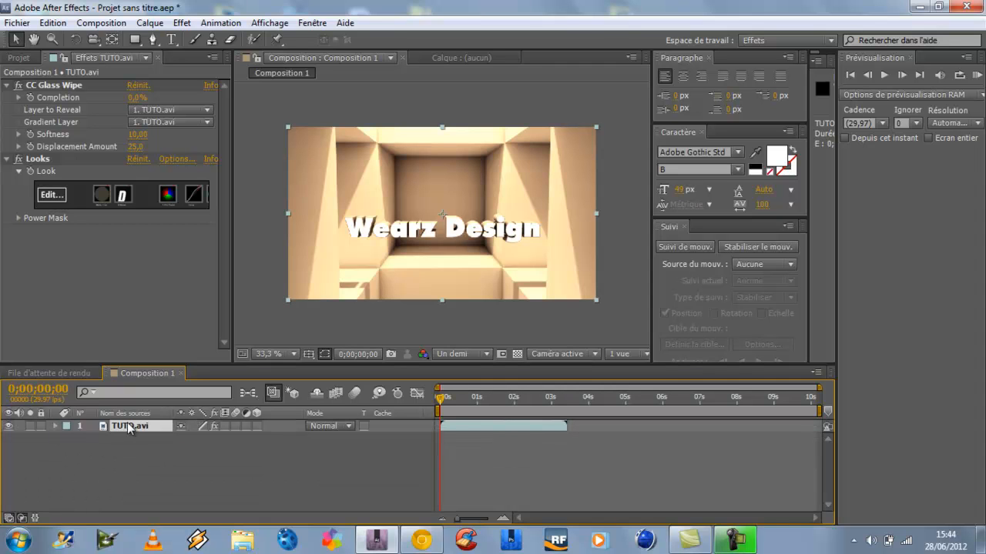
Step: Keyframe CC Glass Wipe's Completion from 0% at 0;00;00;00 to 100% at 0;00;02;00
mouse_move(440, 398)
mouse_down()
mouse_move(549, 398)
mouse_move(451, 401)
mouse_move(435, 416)
mouse_up()
click(30, 97)
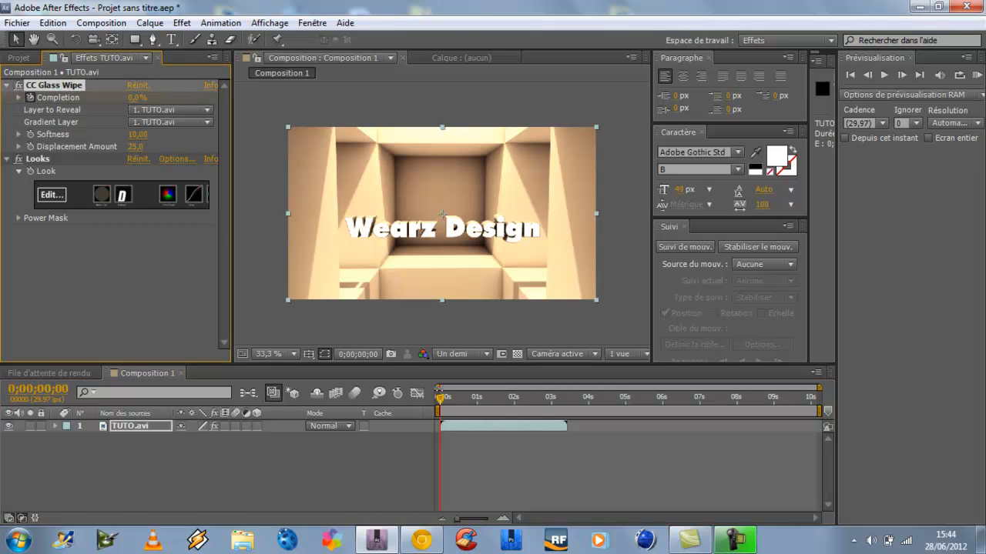
drag(440, 399, 514, 401)
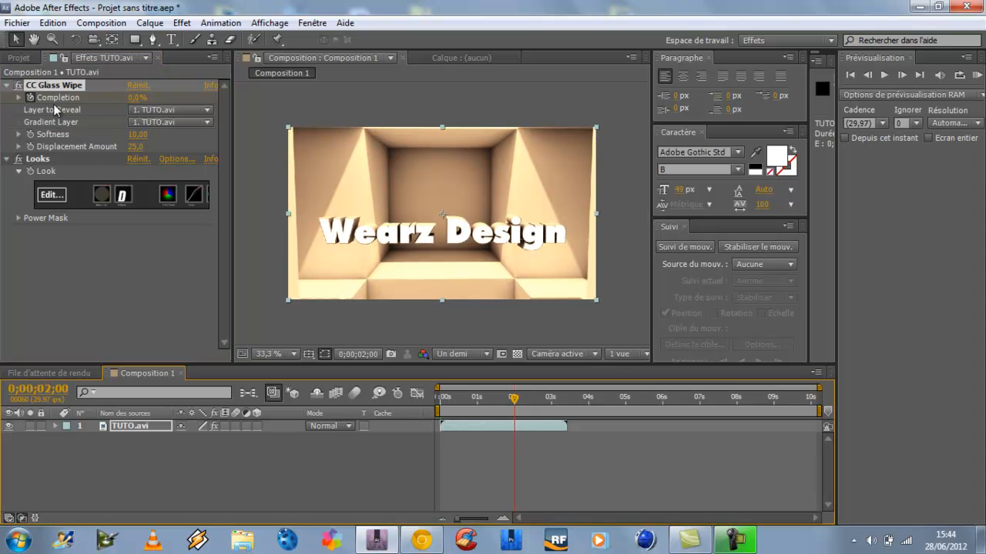
drag(138, 100, 135, 108)
Step: Deselect the layer and run a RAM preview to check the animated glass wipe on the TUTO.avi clip
click(561, 431)
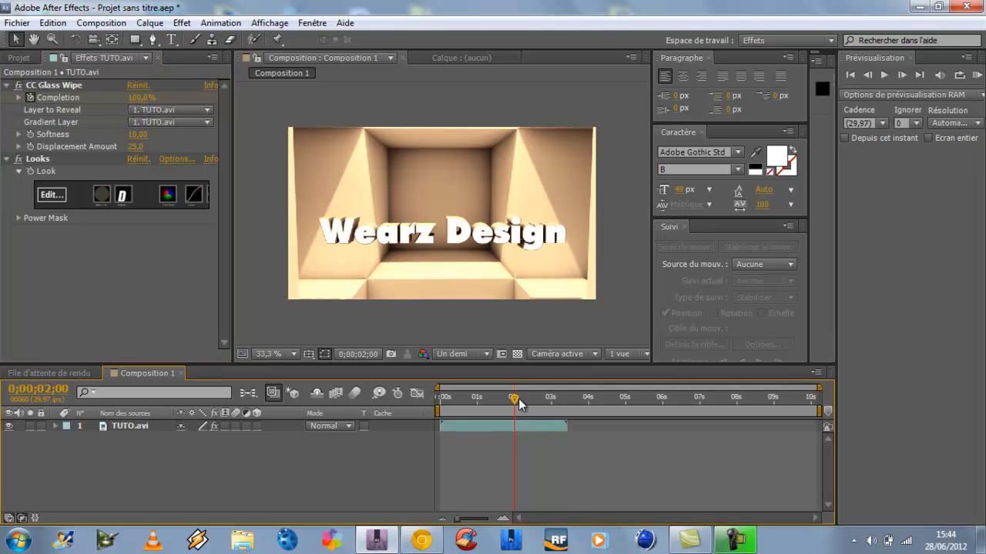
key(KP_0)
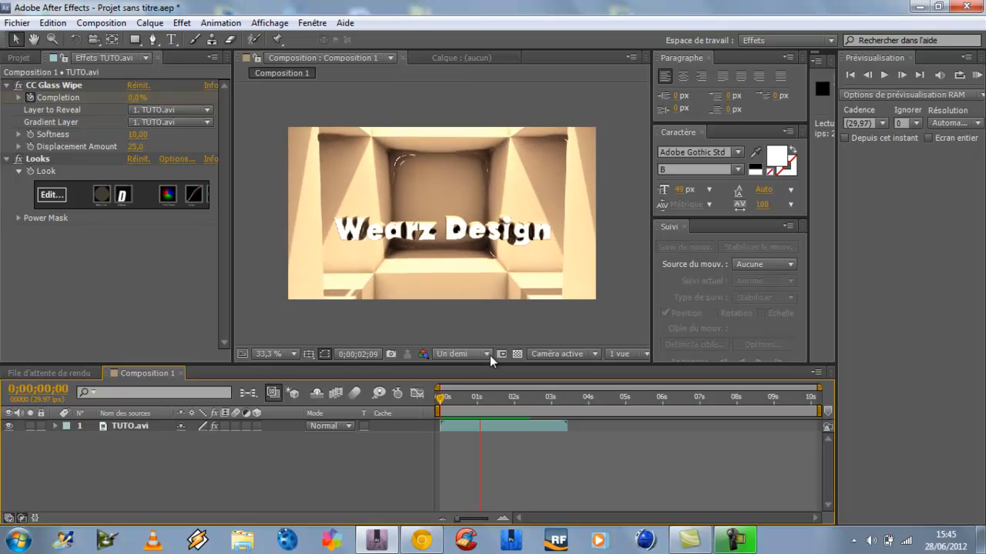
key(space)
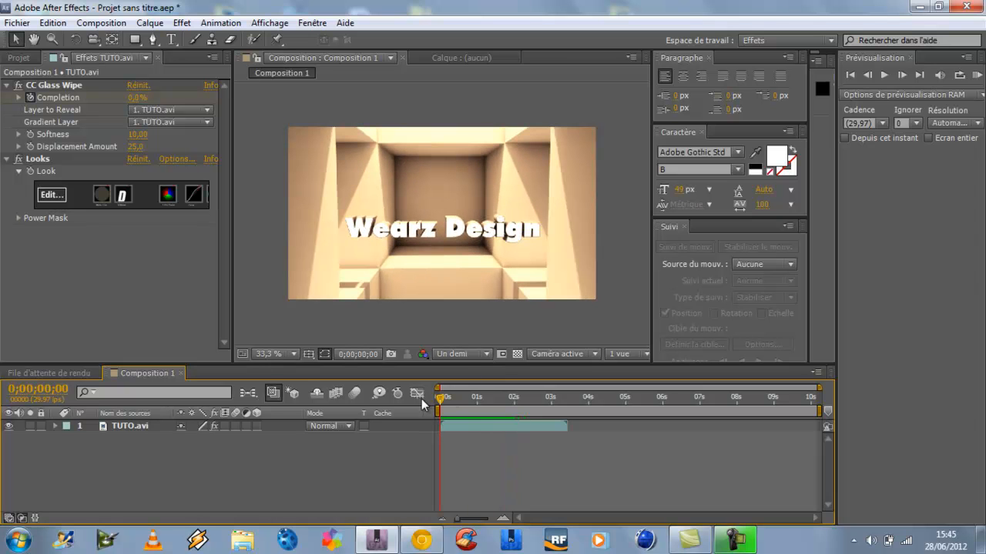
Step: Scrub the composition to 0;00;01;00 and compare the glass wipe with the ending of the ImpacTIIDesigN intro on YouTube in the browser
drag(441, 398, 477, 417)
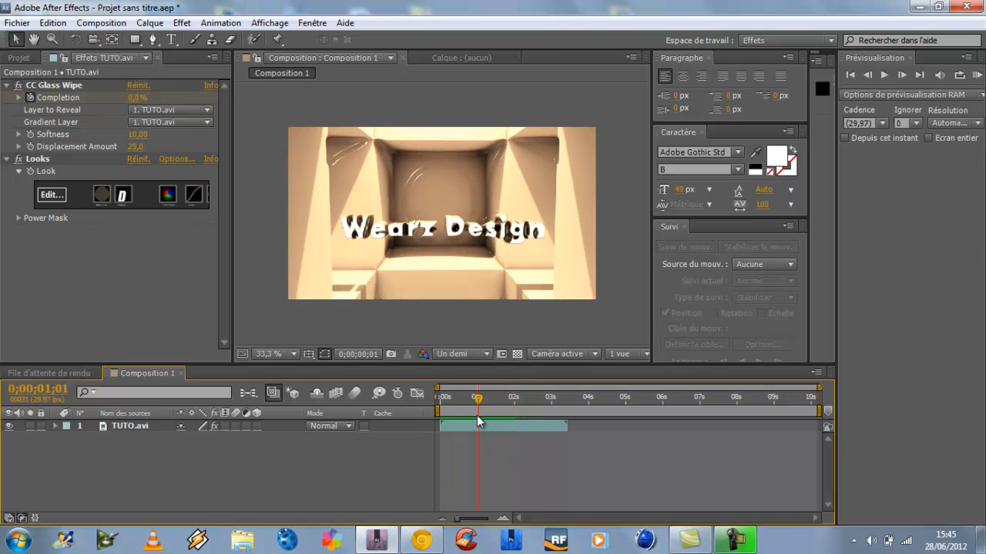
click(421, 539)
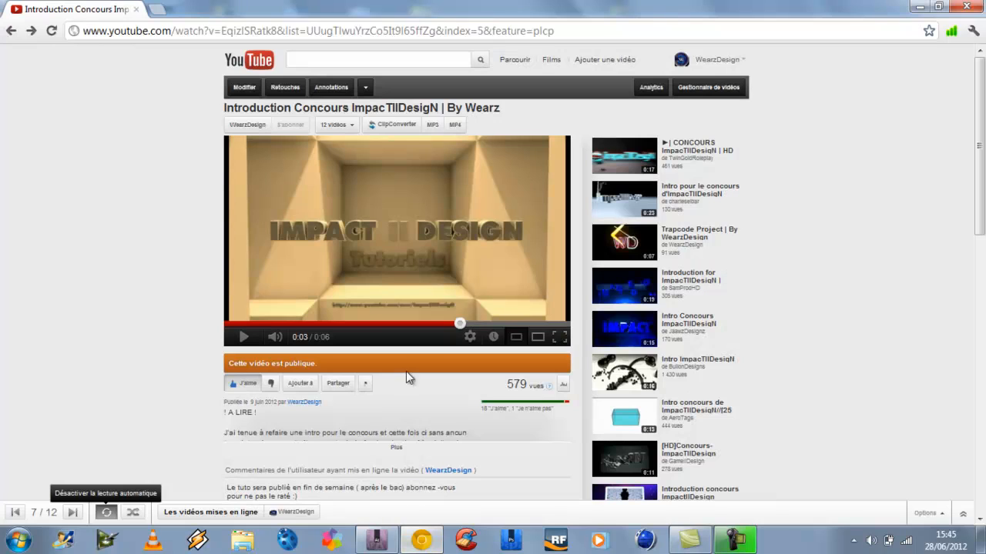
drag(482, 322, 561, 331)
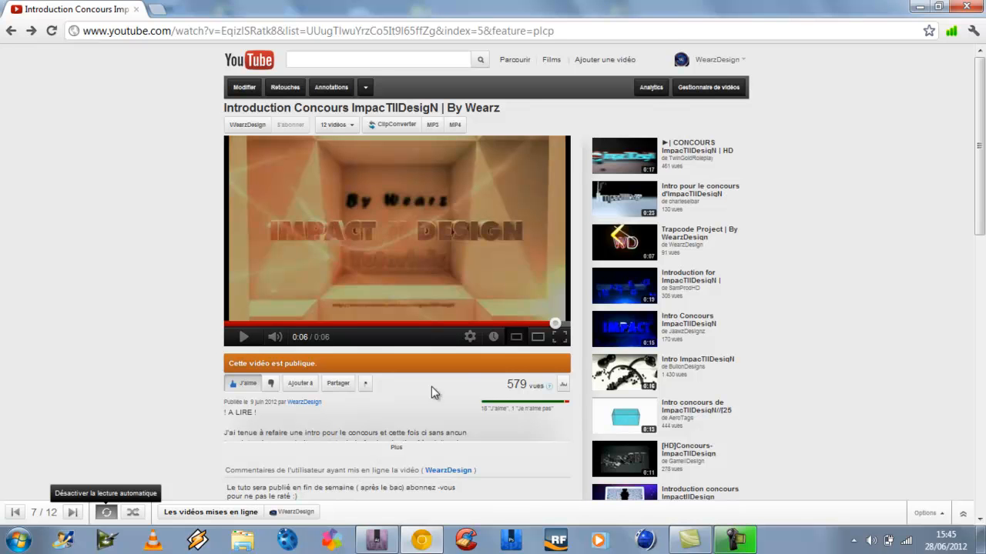
click(421, 539)
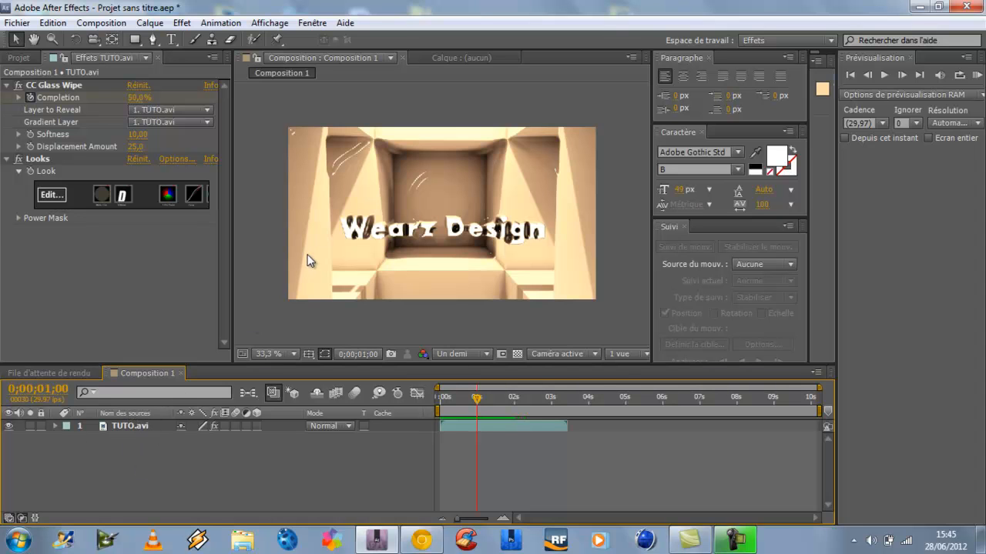
right_click(382, 258)
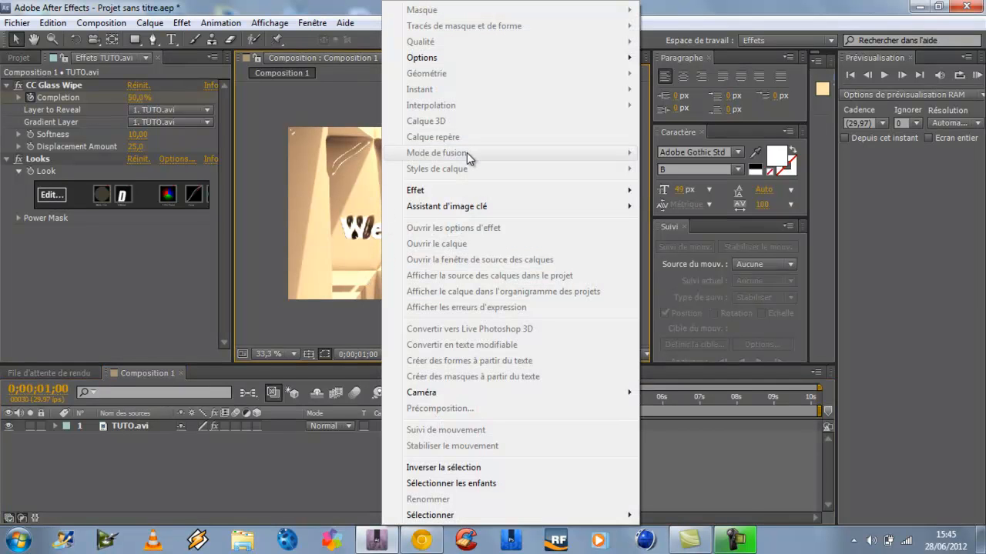
click(185, 465)
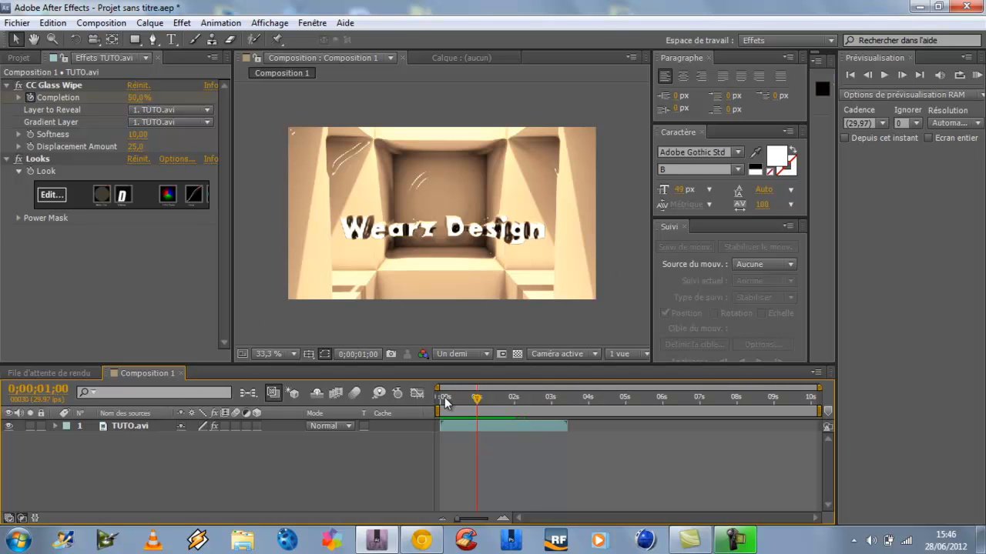
Step: Return the composition's current time to 0;00;00;00 to view the first frame of the TUTO.avi clip
drag(477, 399, 412, 409)
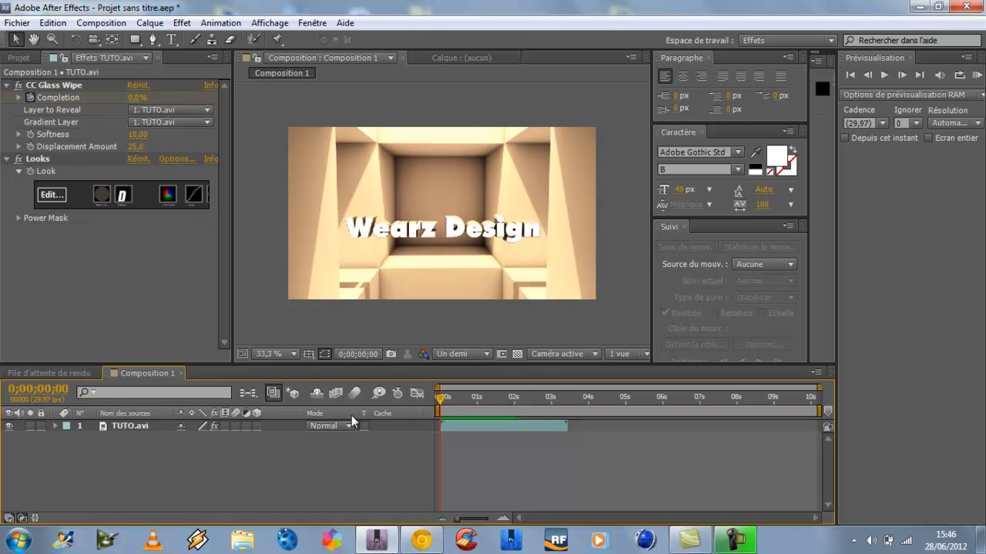
drag(448, 401, 407, 413)
drag(441, 398, 427, 432)
mouse_move(736, 541)
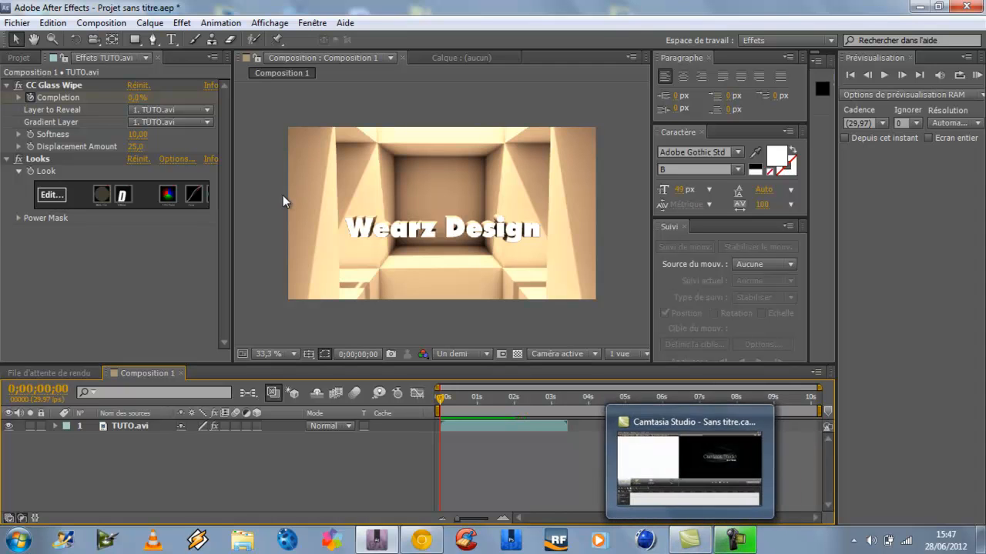